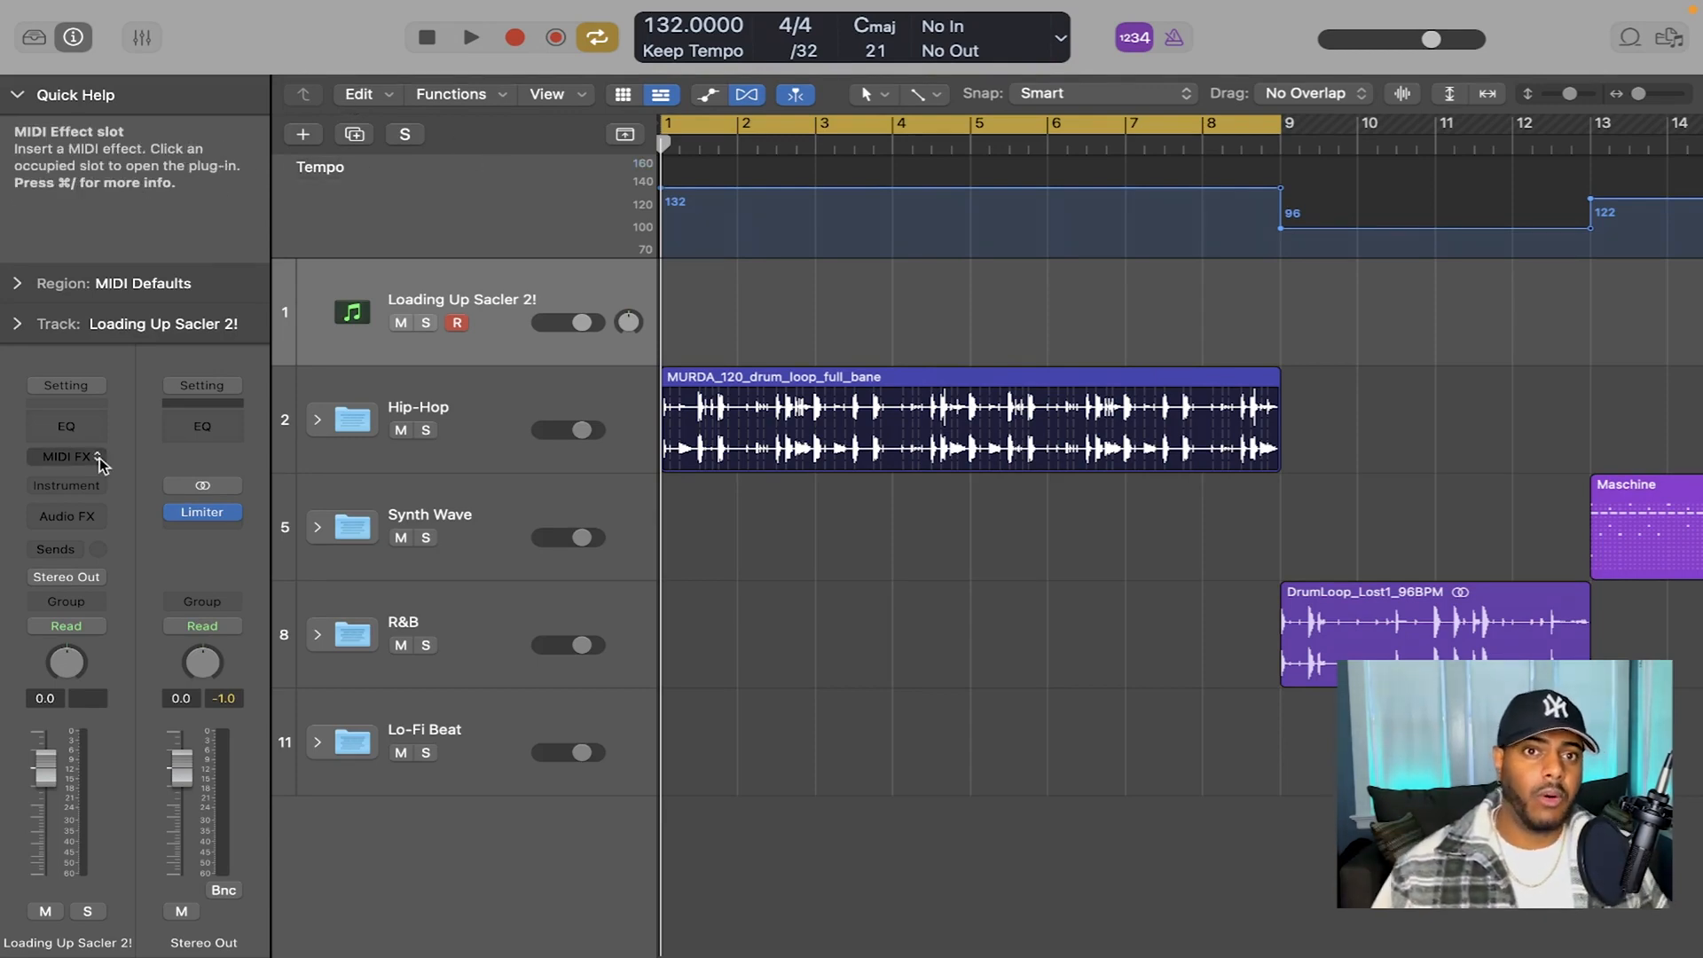
- Show the inspector and load TRITON as the instrument on the Loading Up Sacler 2! track
{"action": "key", "text": "i"}
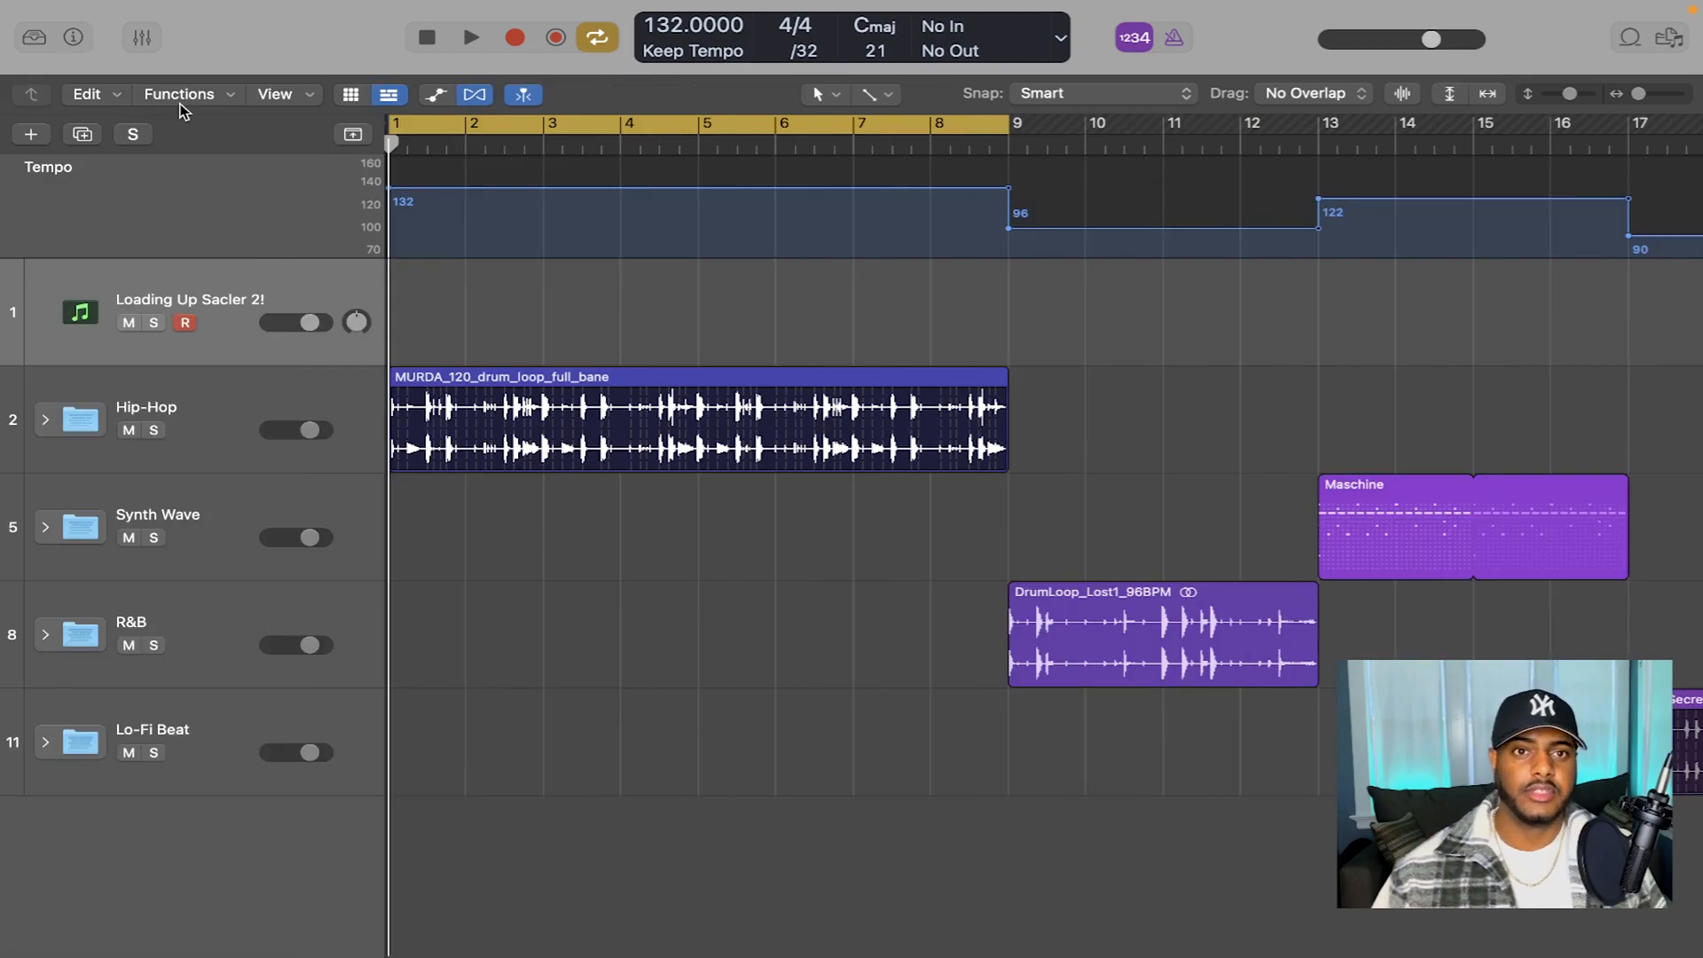
{"action": "left_click", "coordinate": [68, 46]}
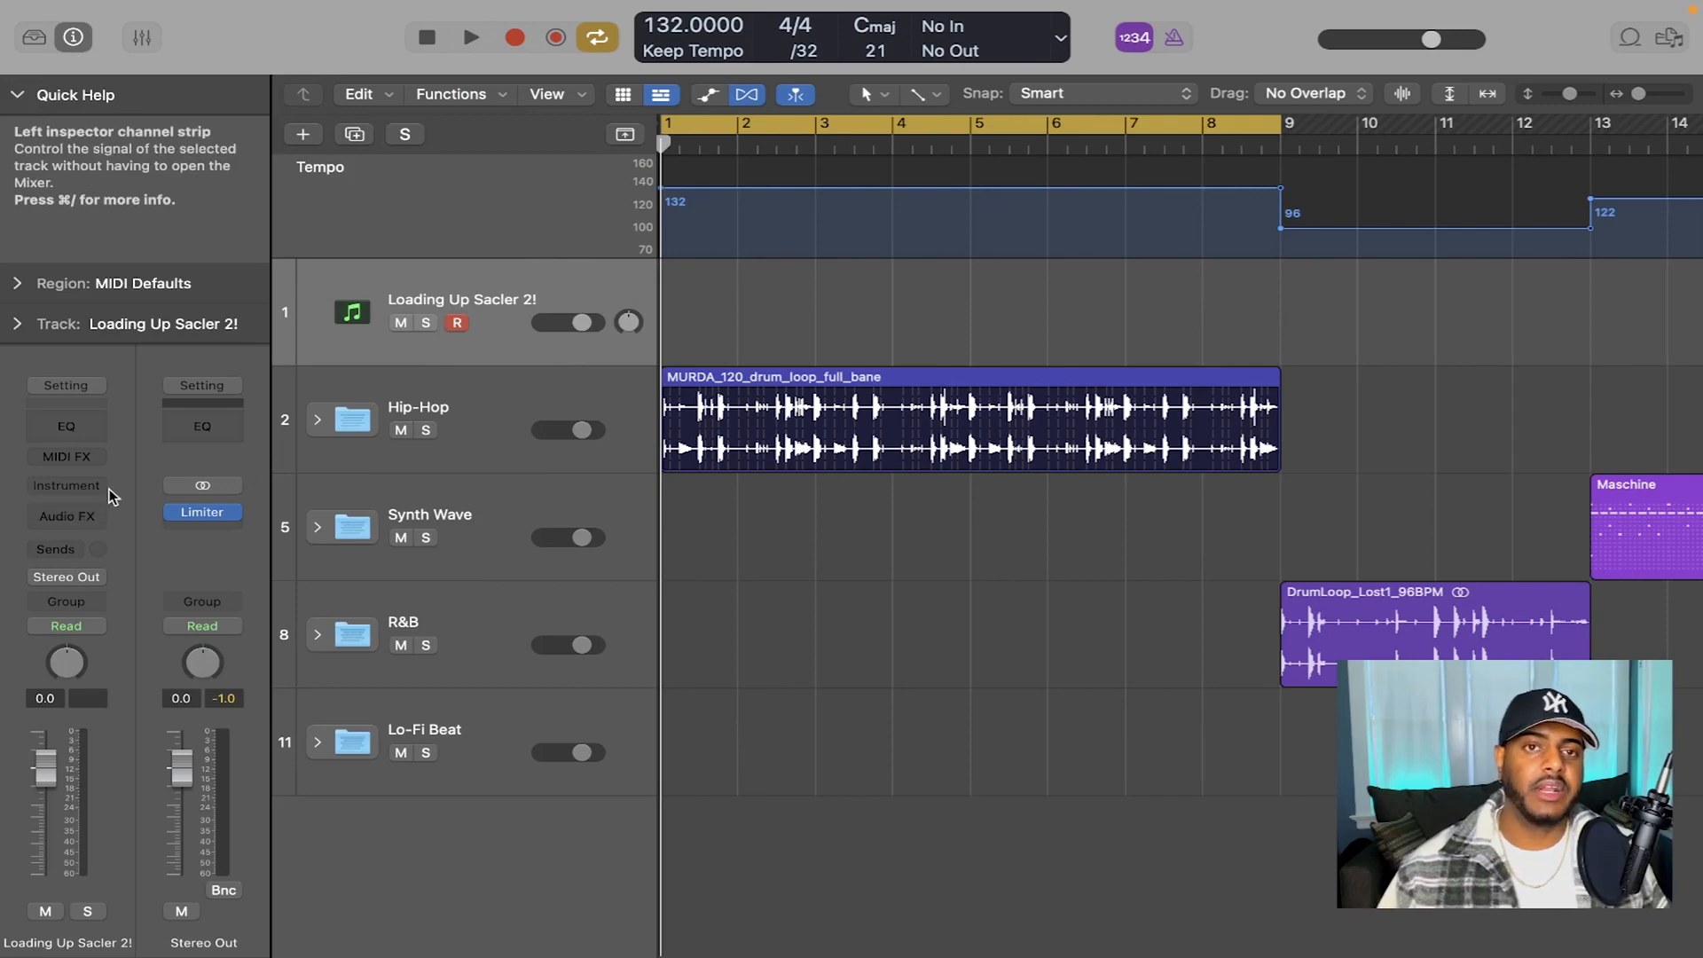
{"action": "left_click", "coordinate": [67, 485]}
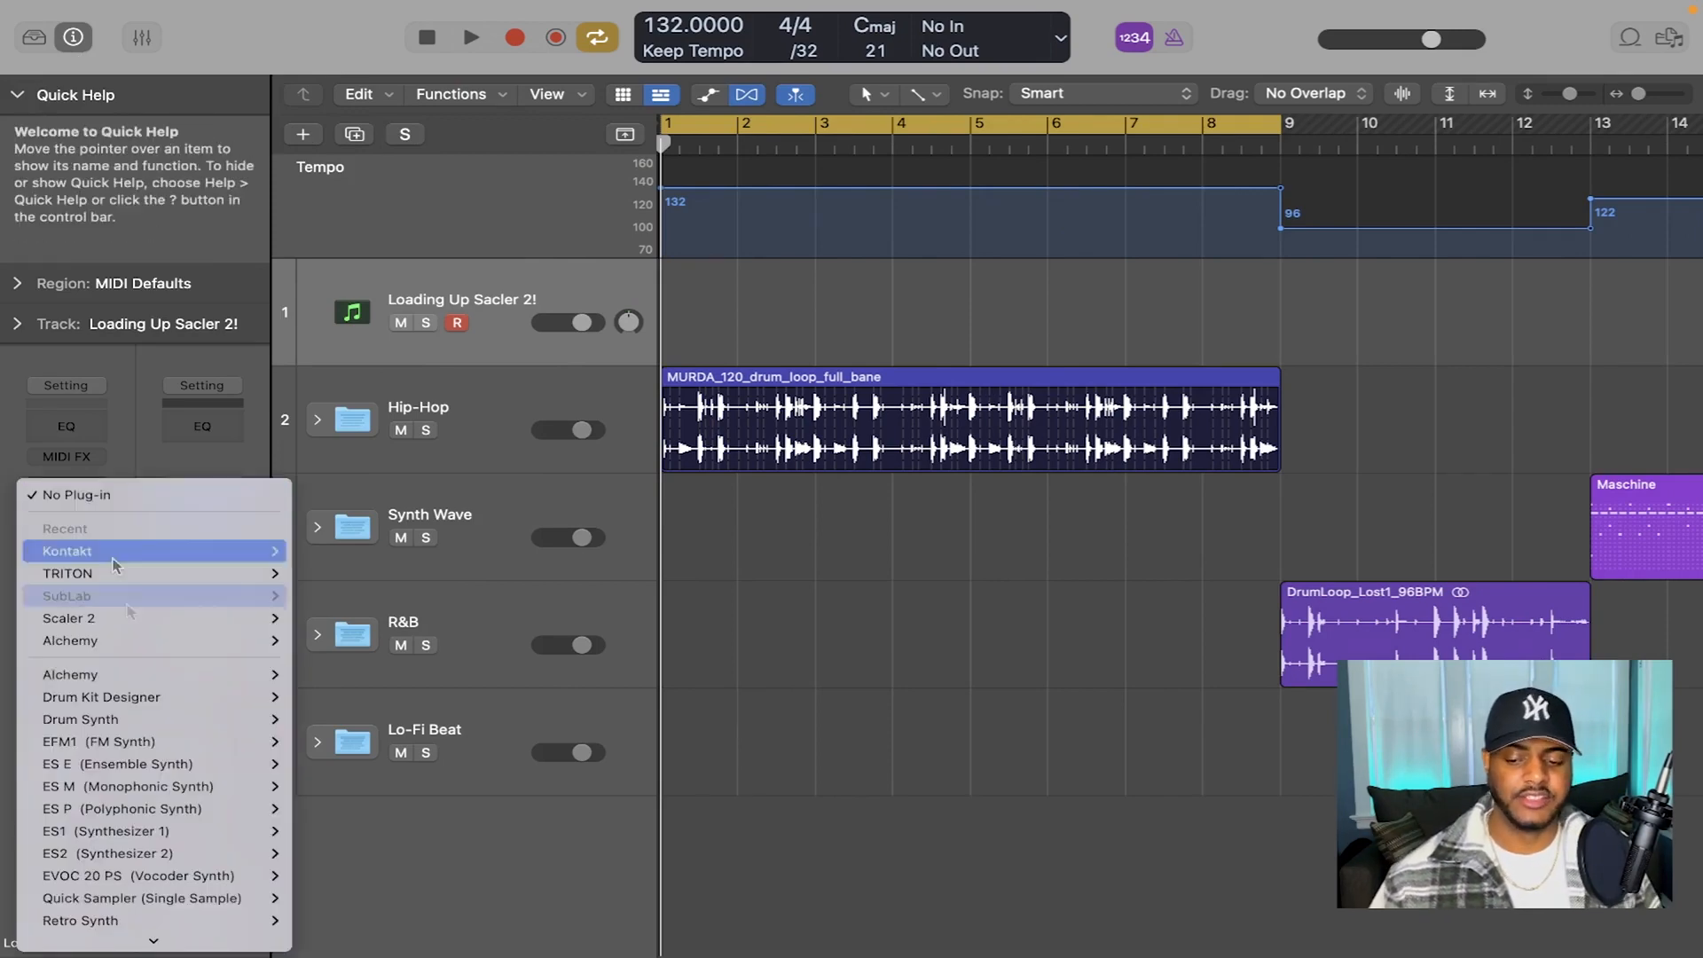
{"action": "mouse_move", "coordinate": [257, 618]}
{"action": "left_click", "coordinate": [321, 639]}
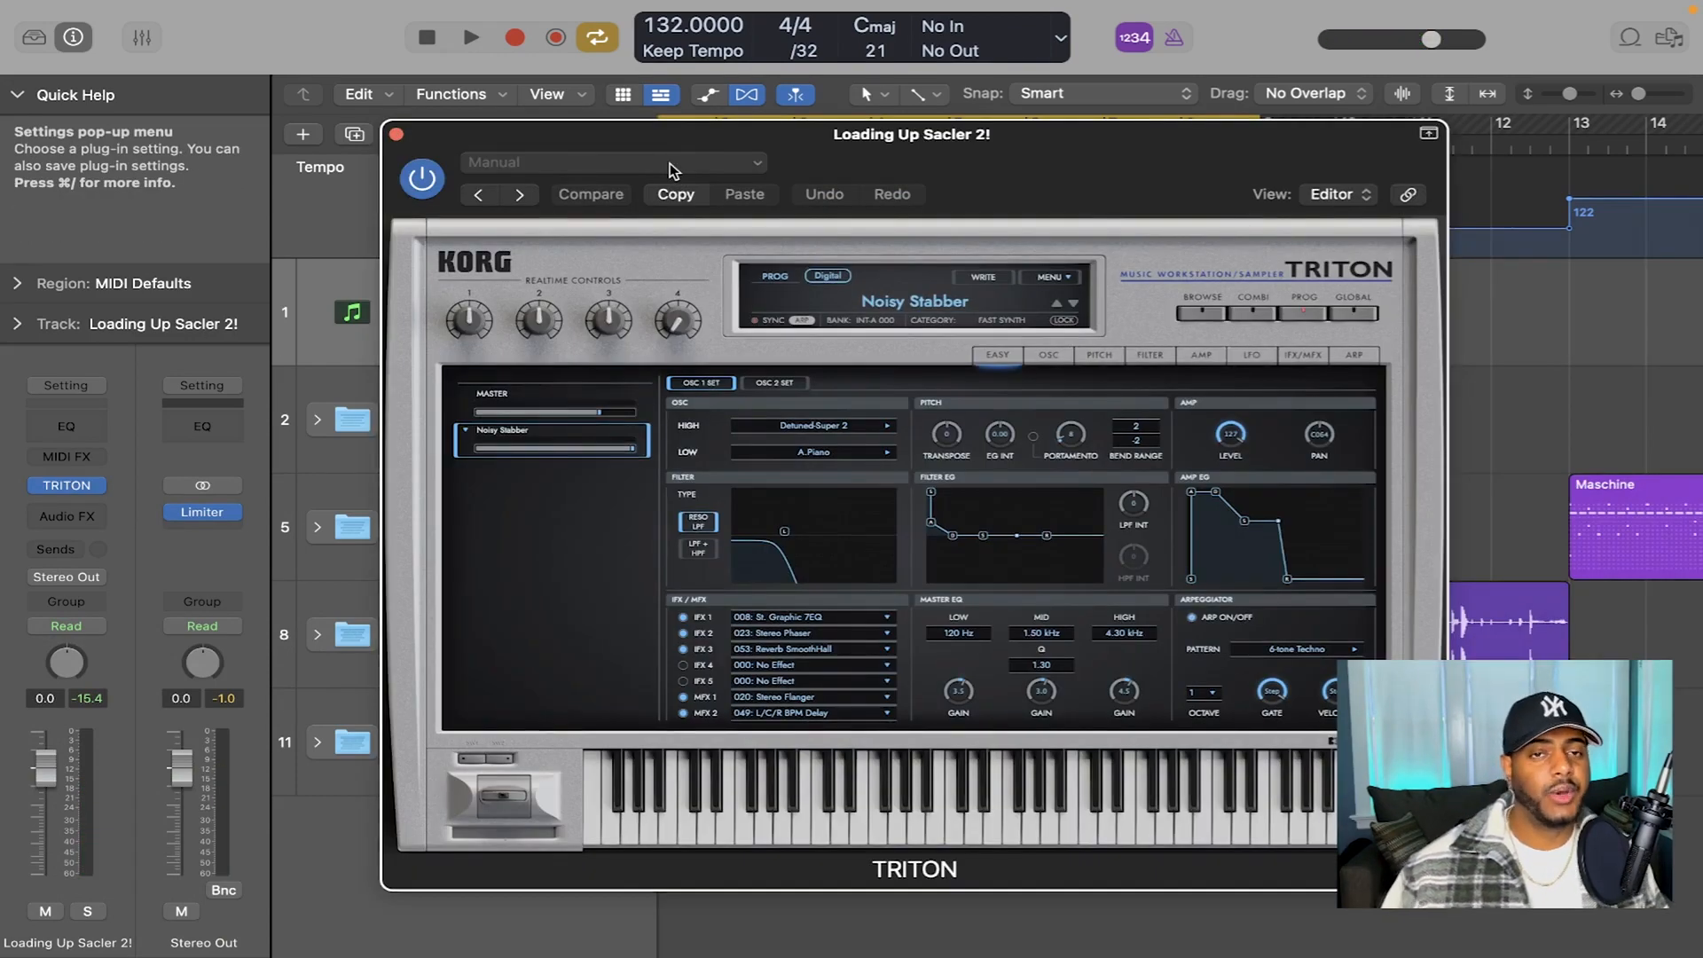
- Add ScalerControl 2 from Plugin Boutique as a MIDI effect ahead of the TRITON instrument
{"action": "left_click", "coordinate": [82, 457]}
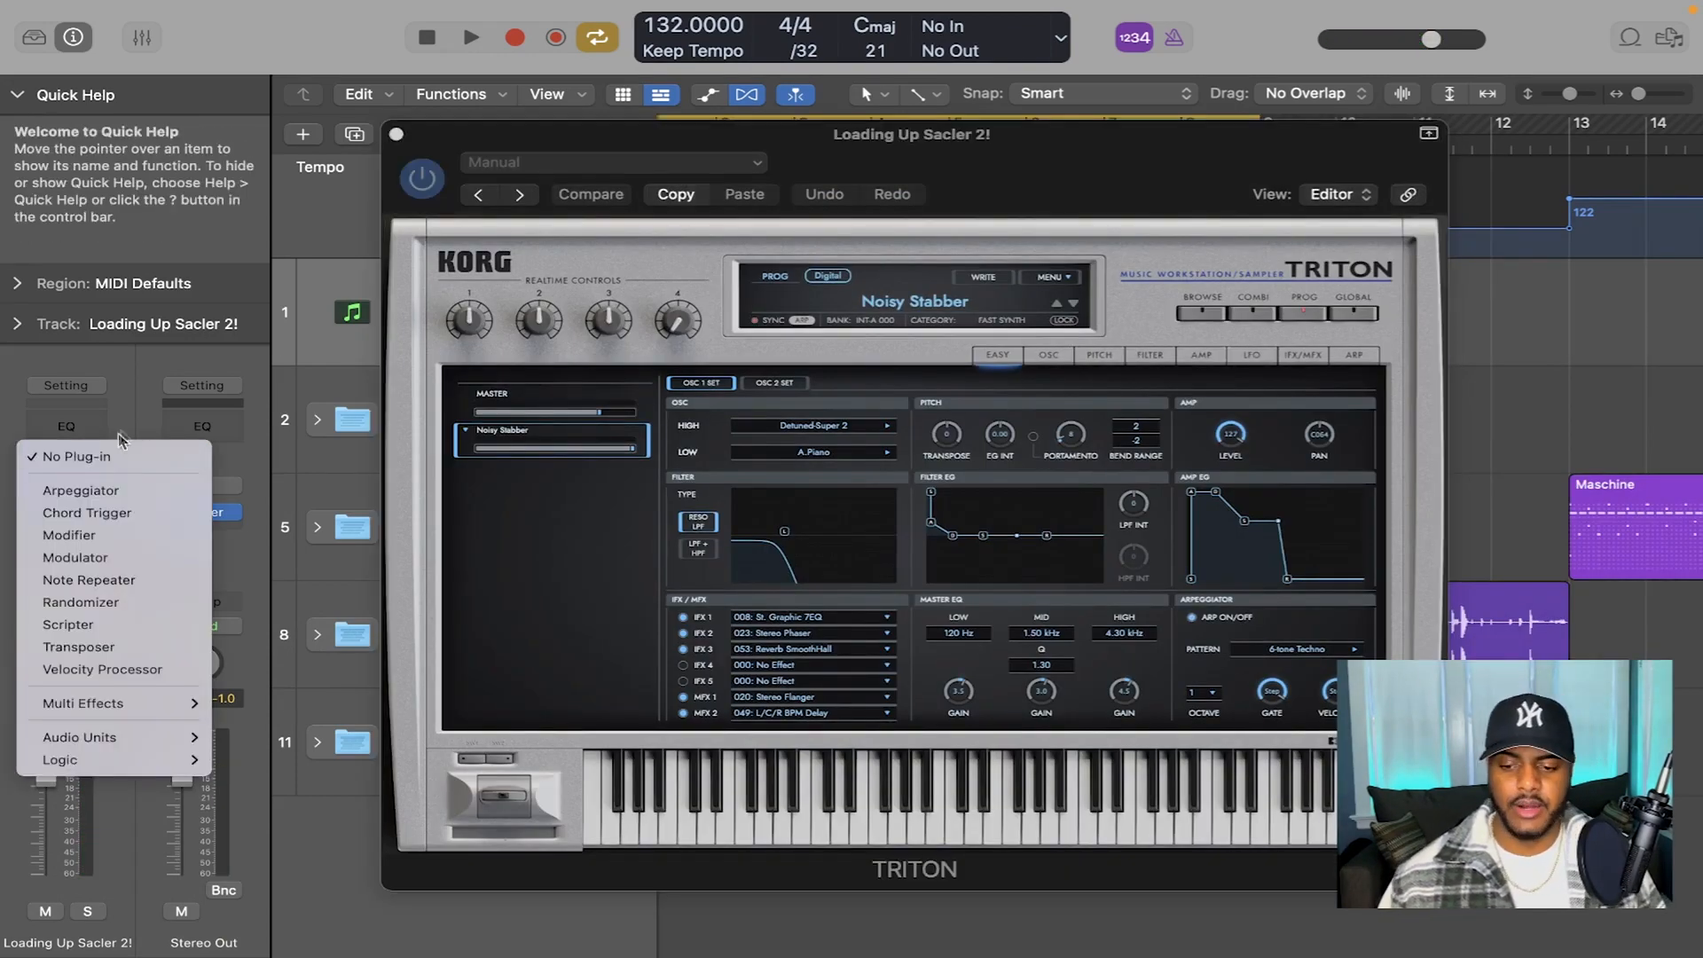
{"action": "left_click", "coordinate": [140, 410]}
{"action": "left_click", "coordinate": [89, 457]}
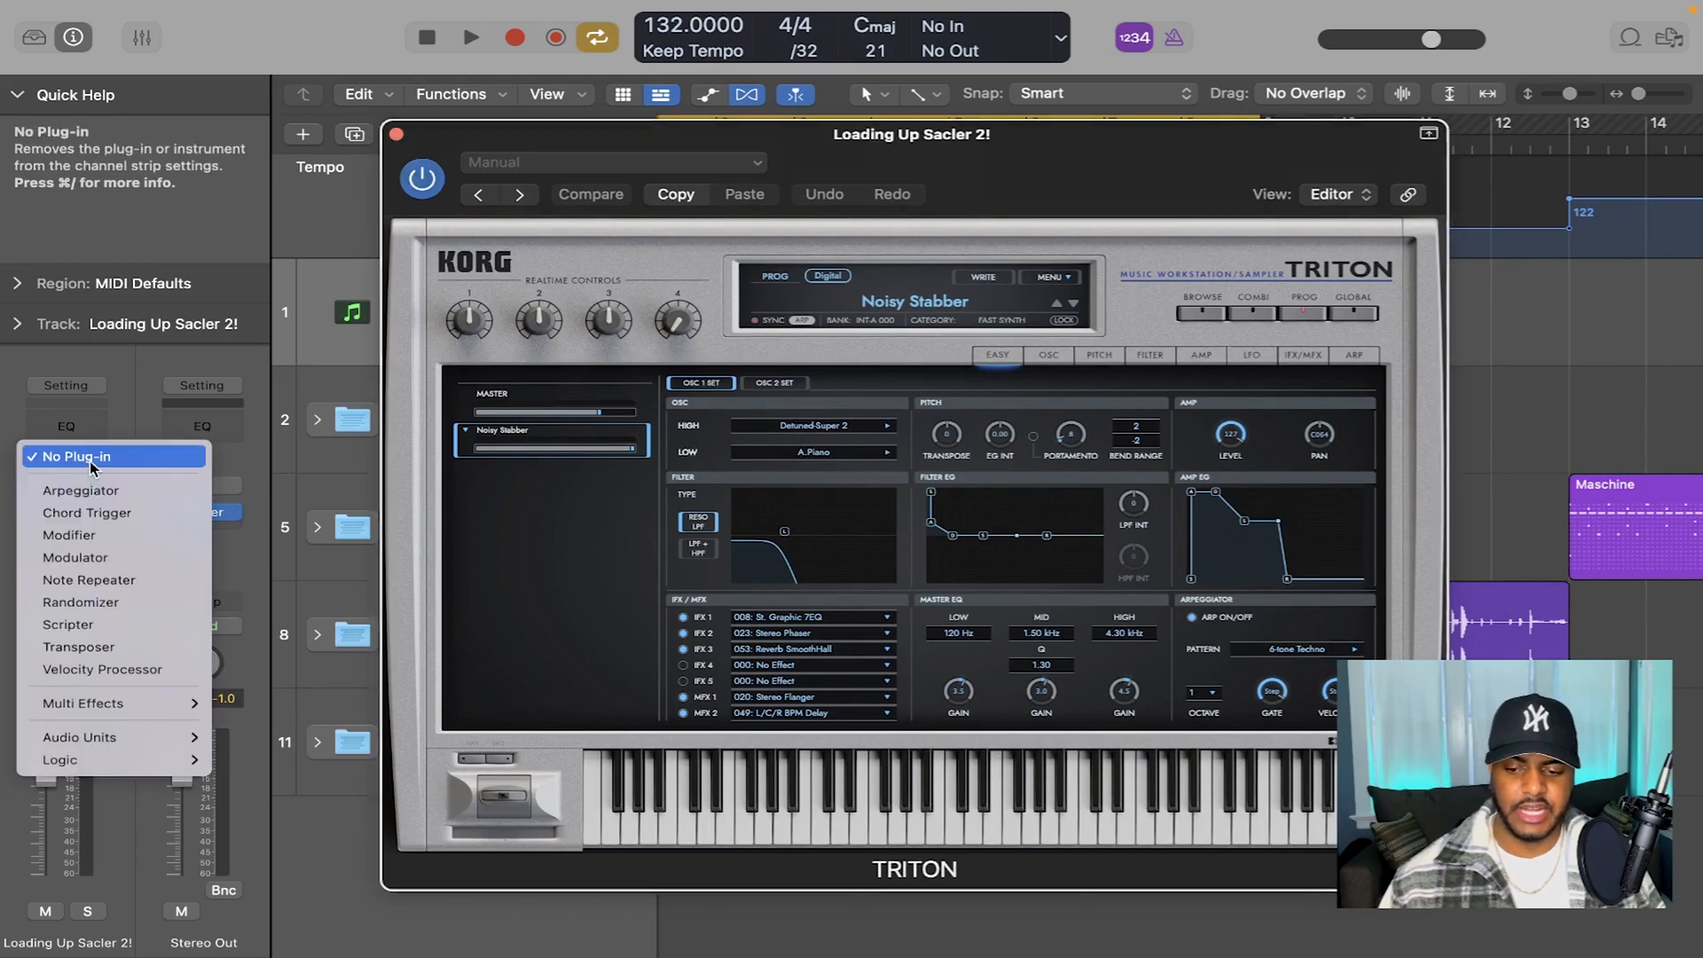
{"action": "mouse_move", "coordinate": [112, 739]}
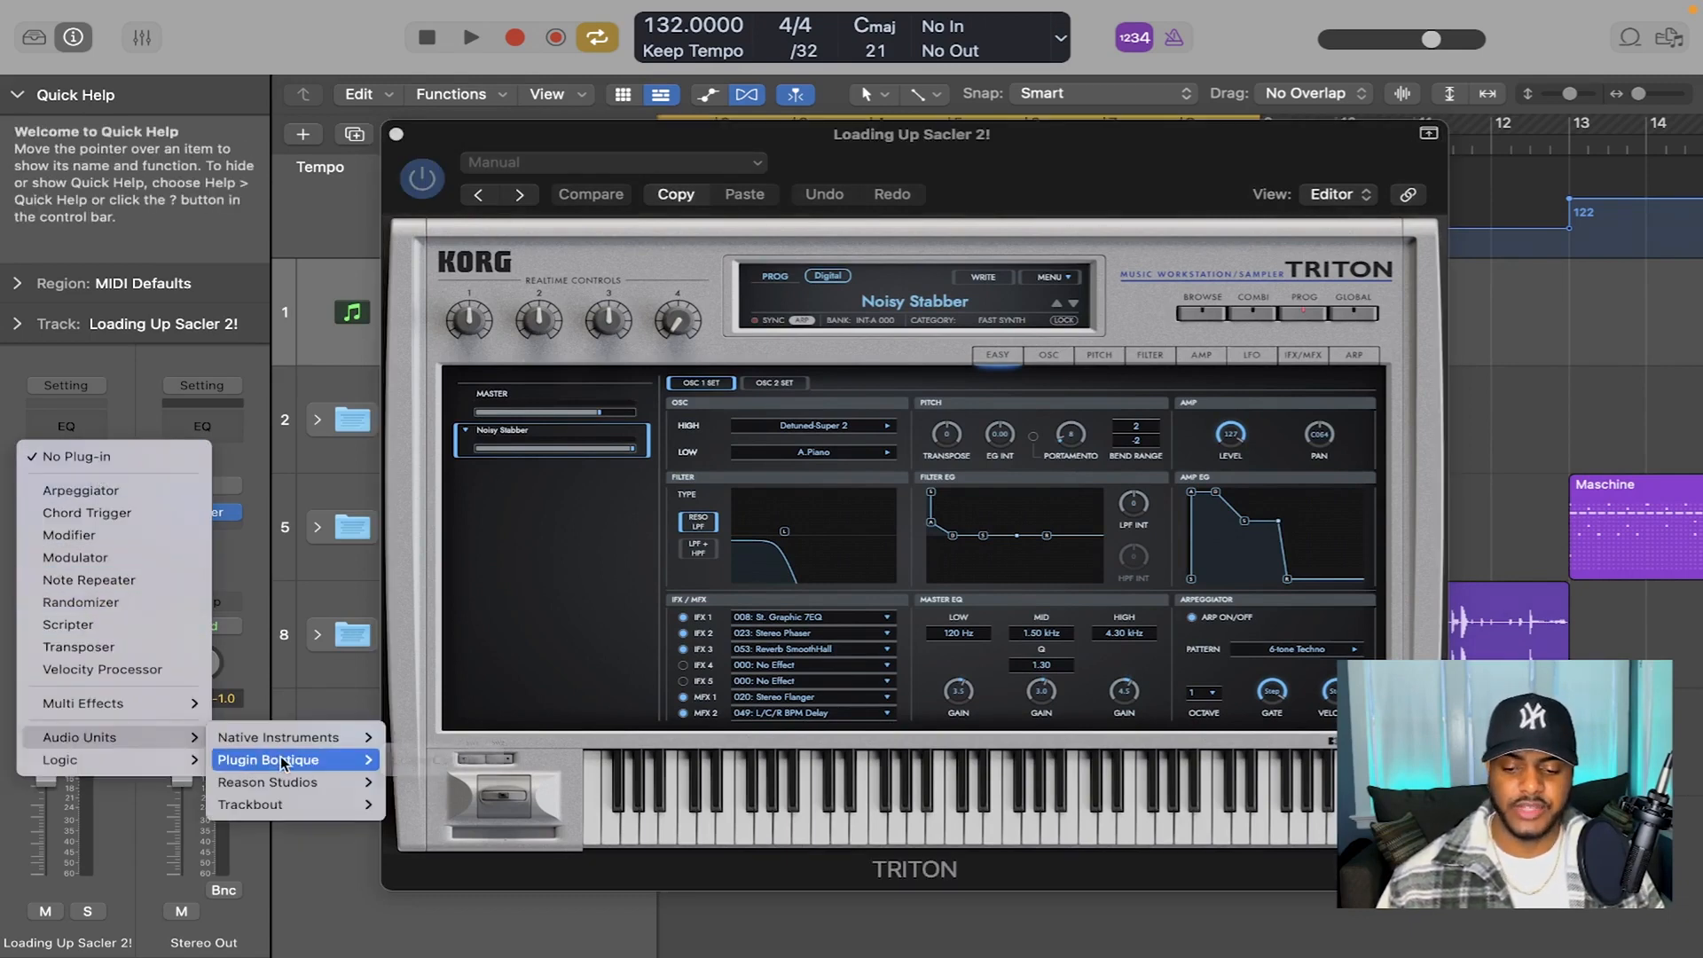
{"action": "mouse_move", "coordinate": [284, 762]}
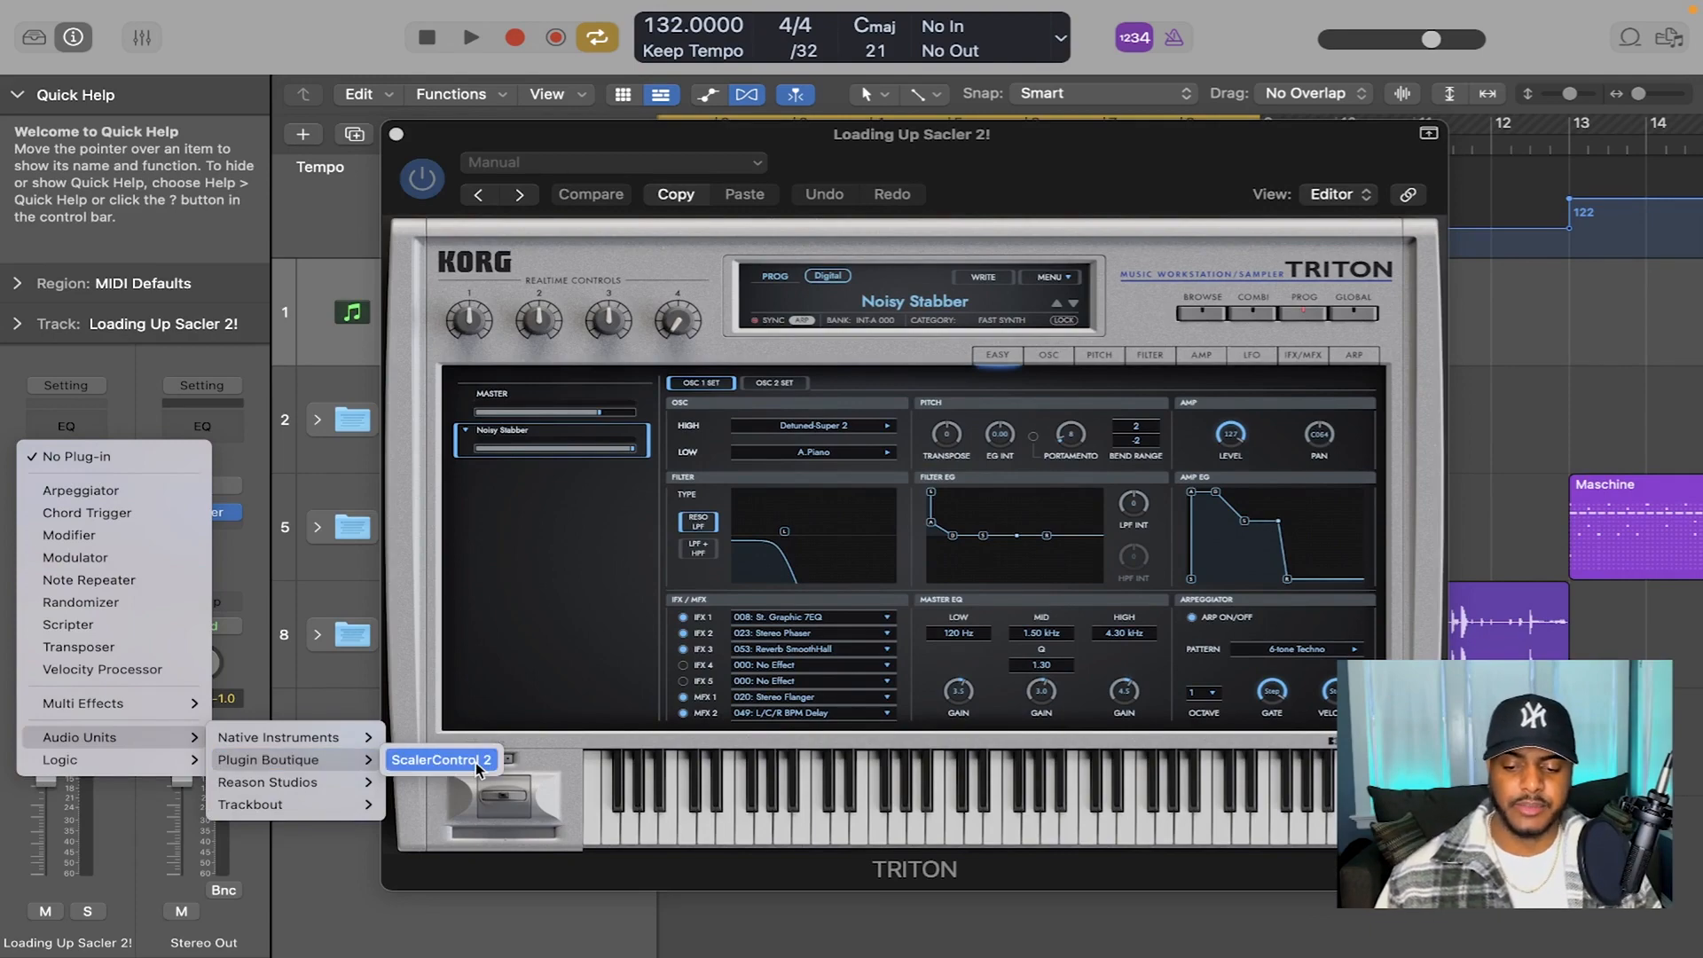
{"action": "left_click", "coordinate": [441, 761]}
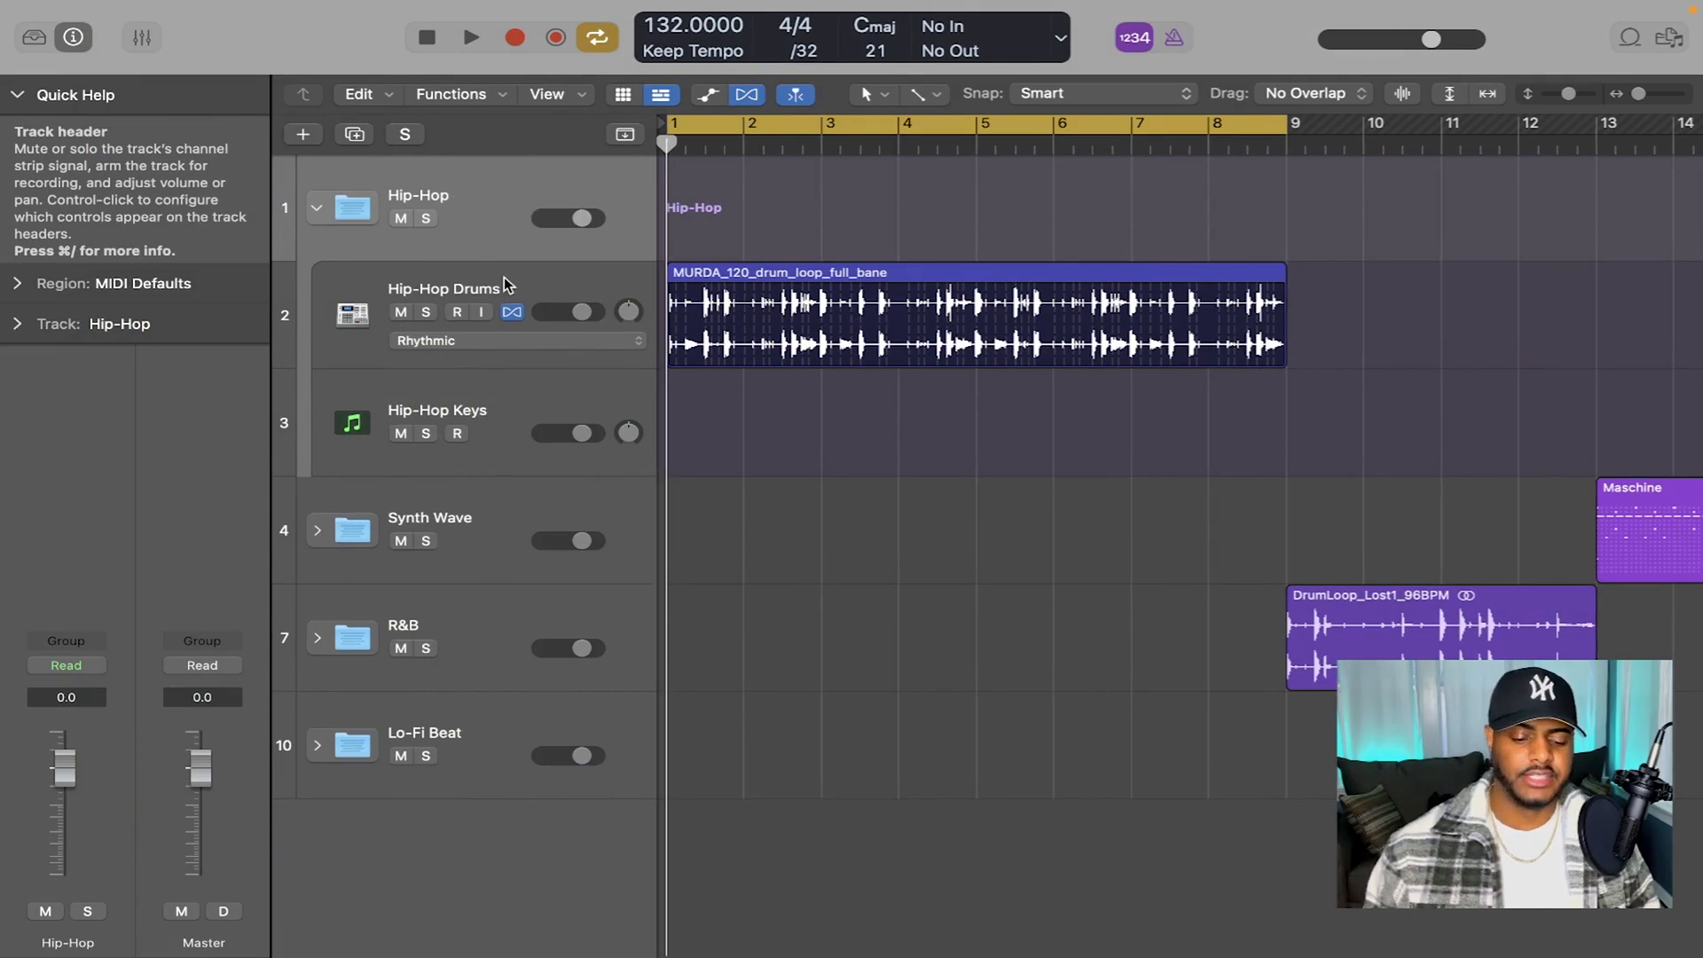
- Preview the hip-hop drum loop and open ScalerControl 2 on the Hip-Hop Keys track
{"action": "key", "text": "space"}
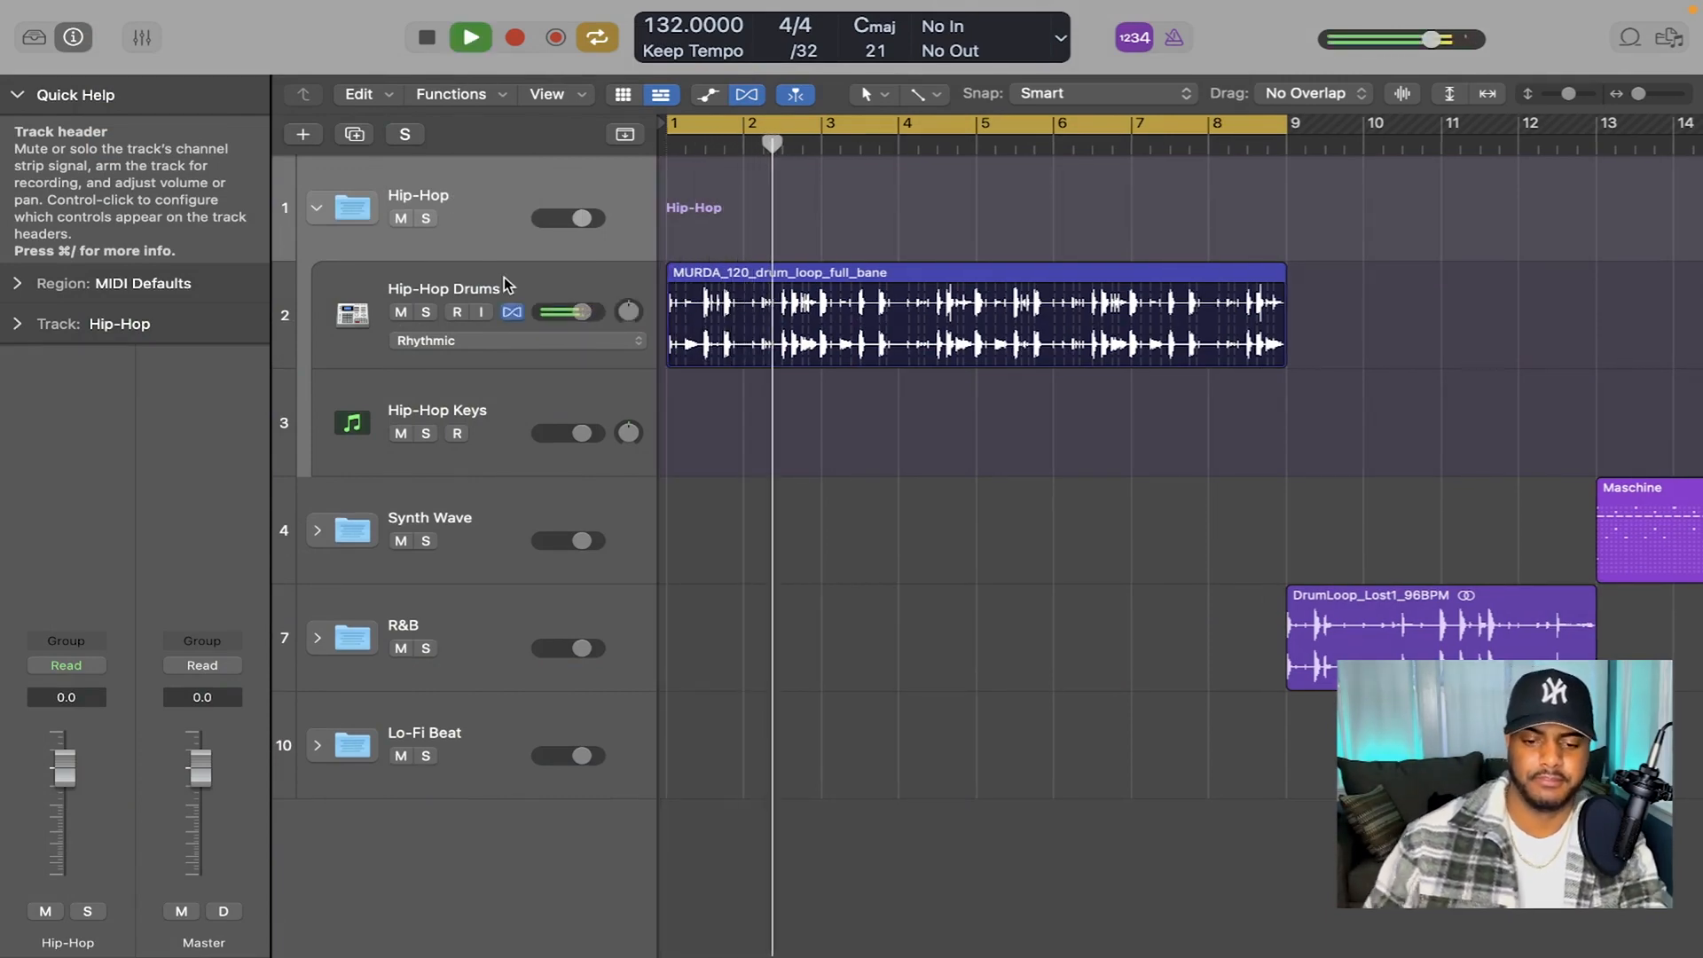
{"action": "key", "text": "space"}
{"action": "left_click", "coordinate": [514, 394]}
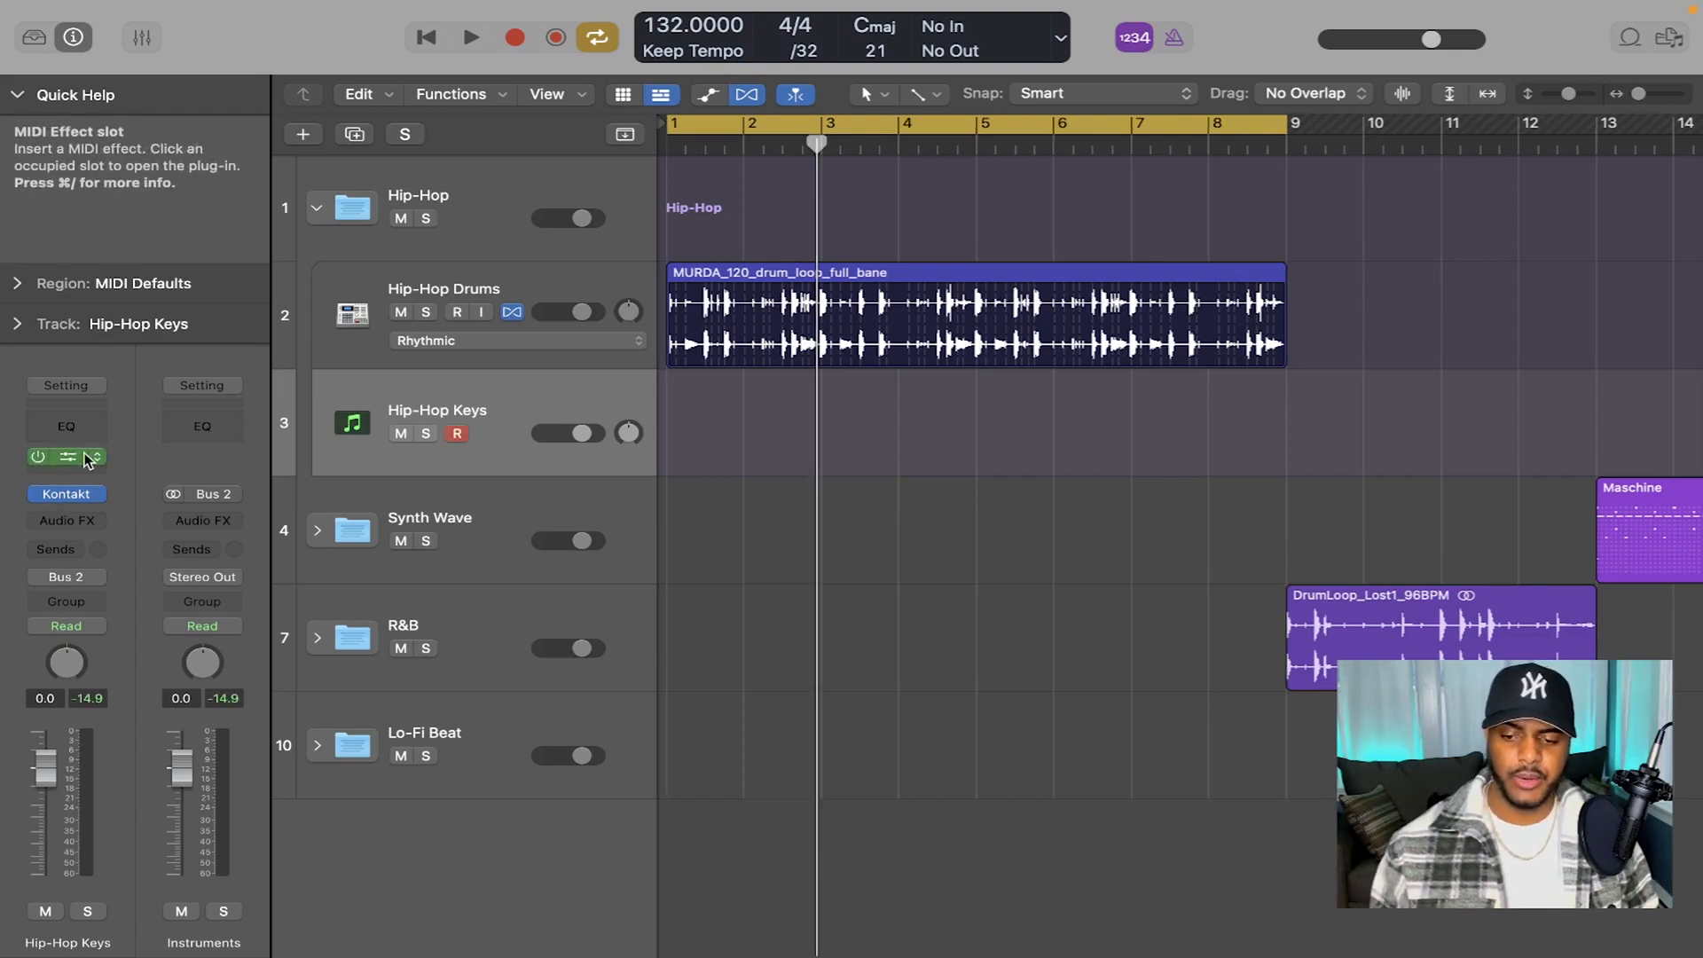
{"action": "left_click", "coordinate": [67, 456]}
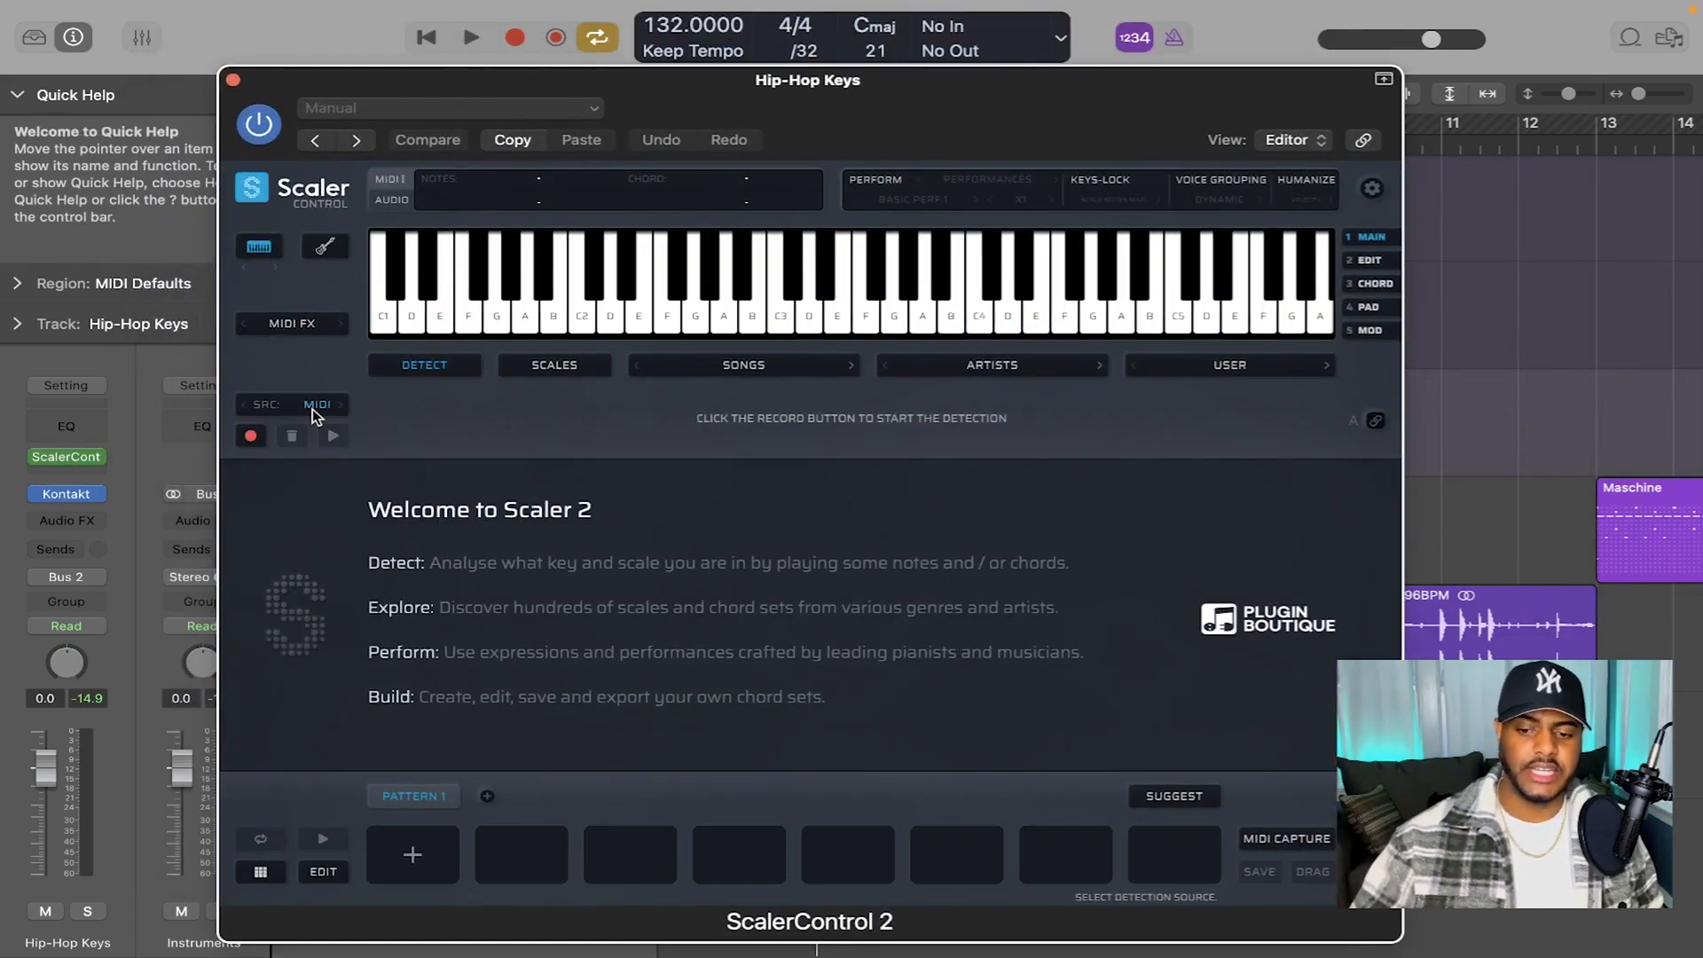
- Detect chords from an audio file in Scaler, replacing the current detection, and bind section A to MIDI
{"action": "left_click", "coordinate": [312, 406]}
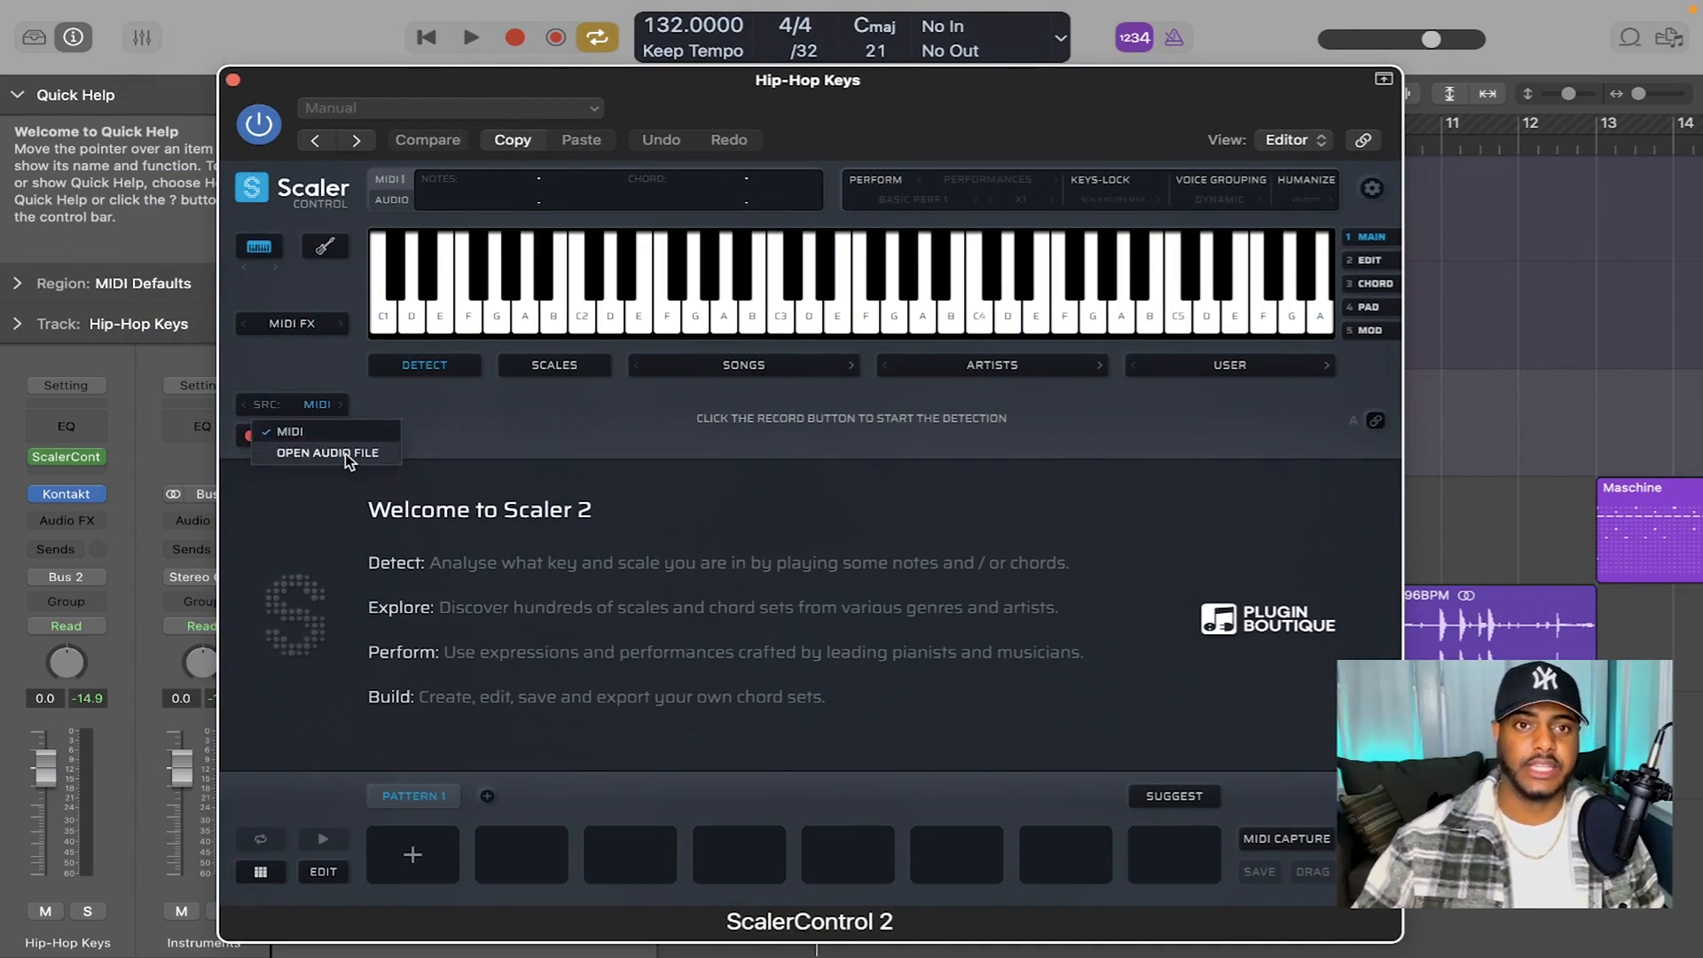
{"action": "left_click", "coordinate": [344, 454]}
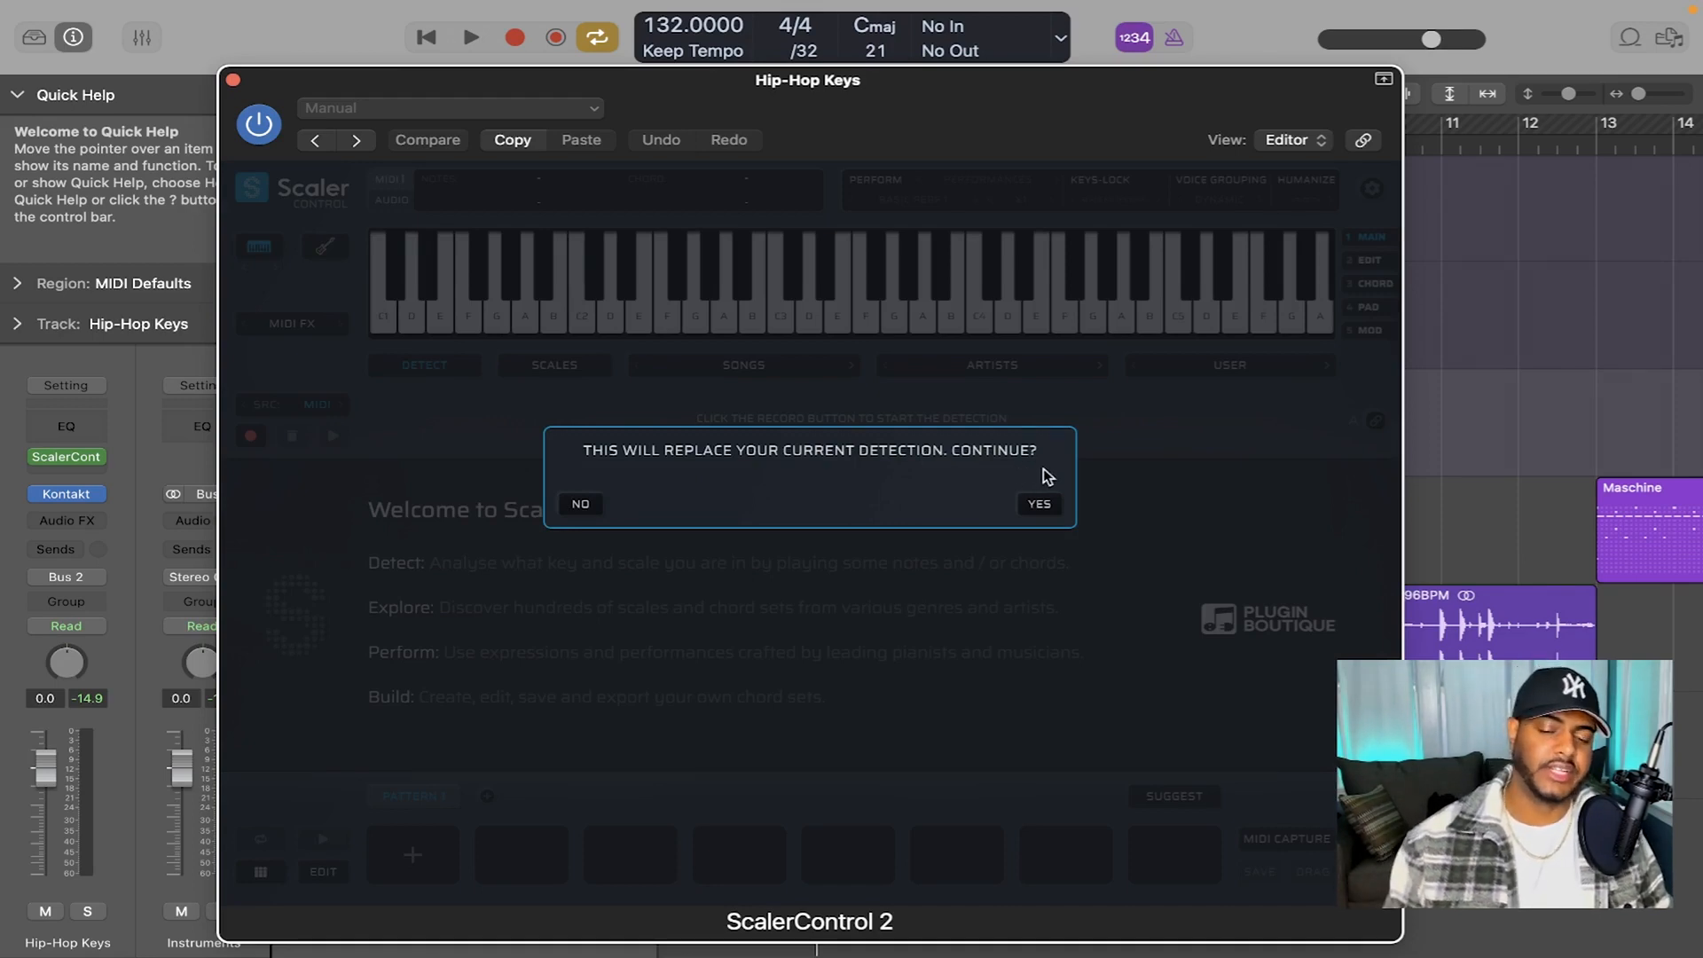
{"action": "left_click", "coordinate": [1039, 502]}
{"action": "left_click", "coordinate": [1375, 421]}
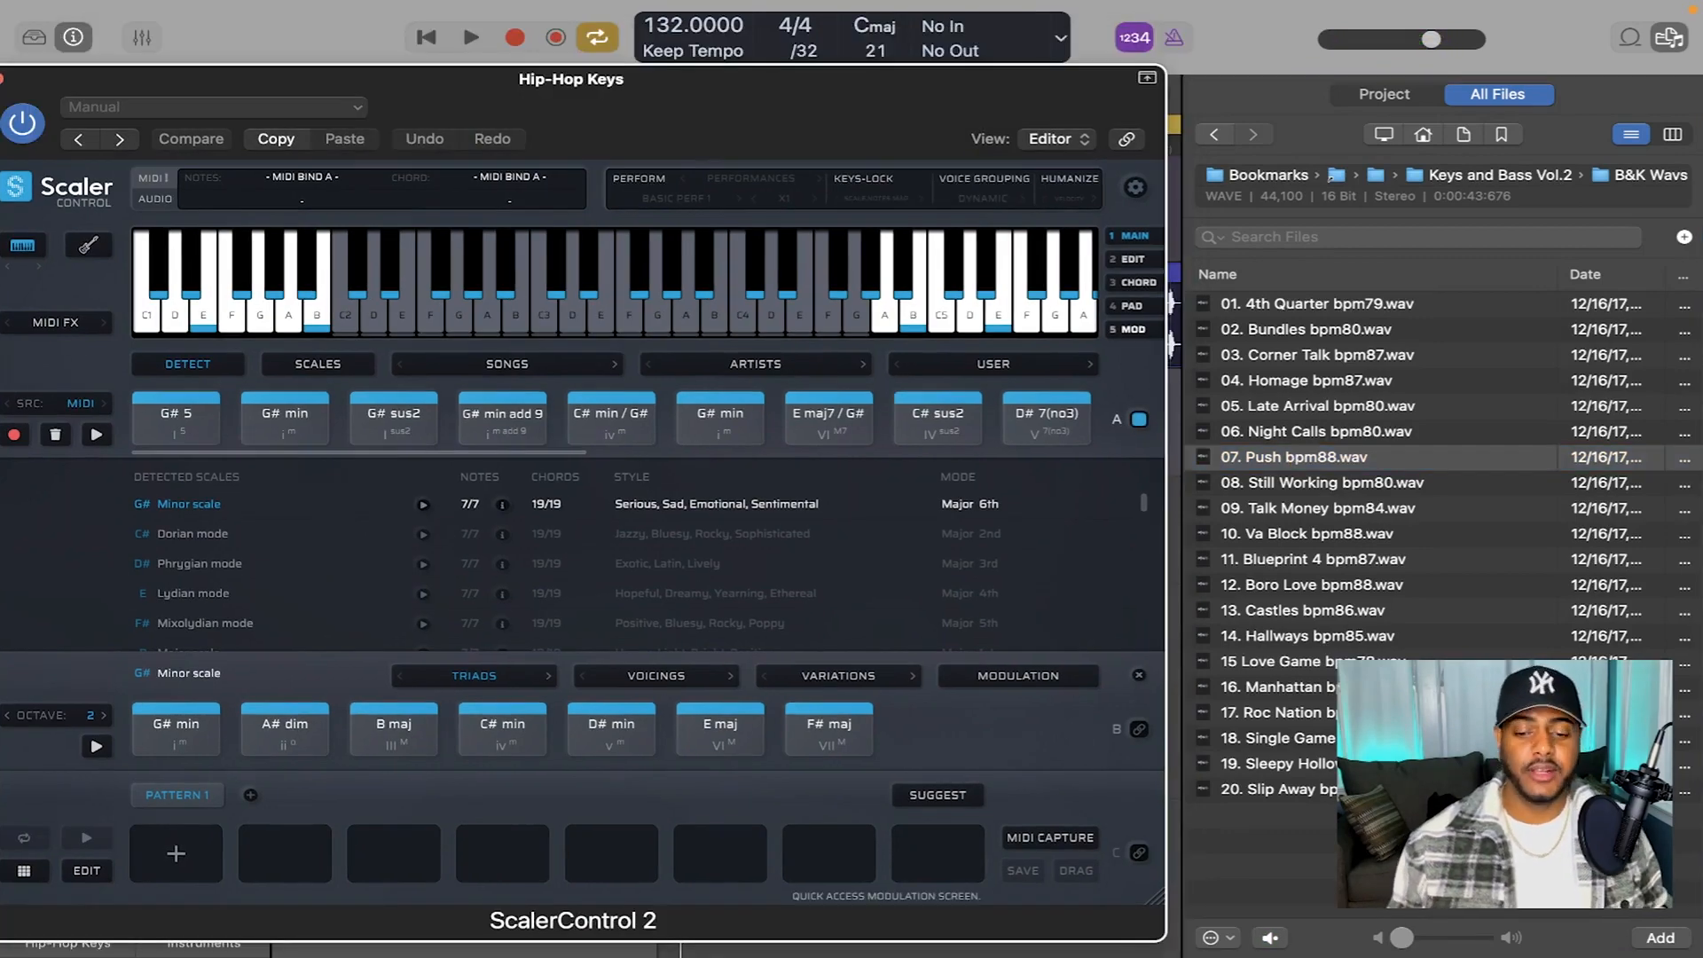
- Audition the detected chords and add G# 5, G# min, G# sus2 and G# min add 9 to Pattern 1
{"action": "left_click", "coordinate": [1047, 410]}
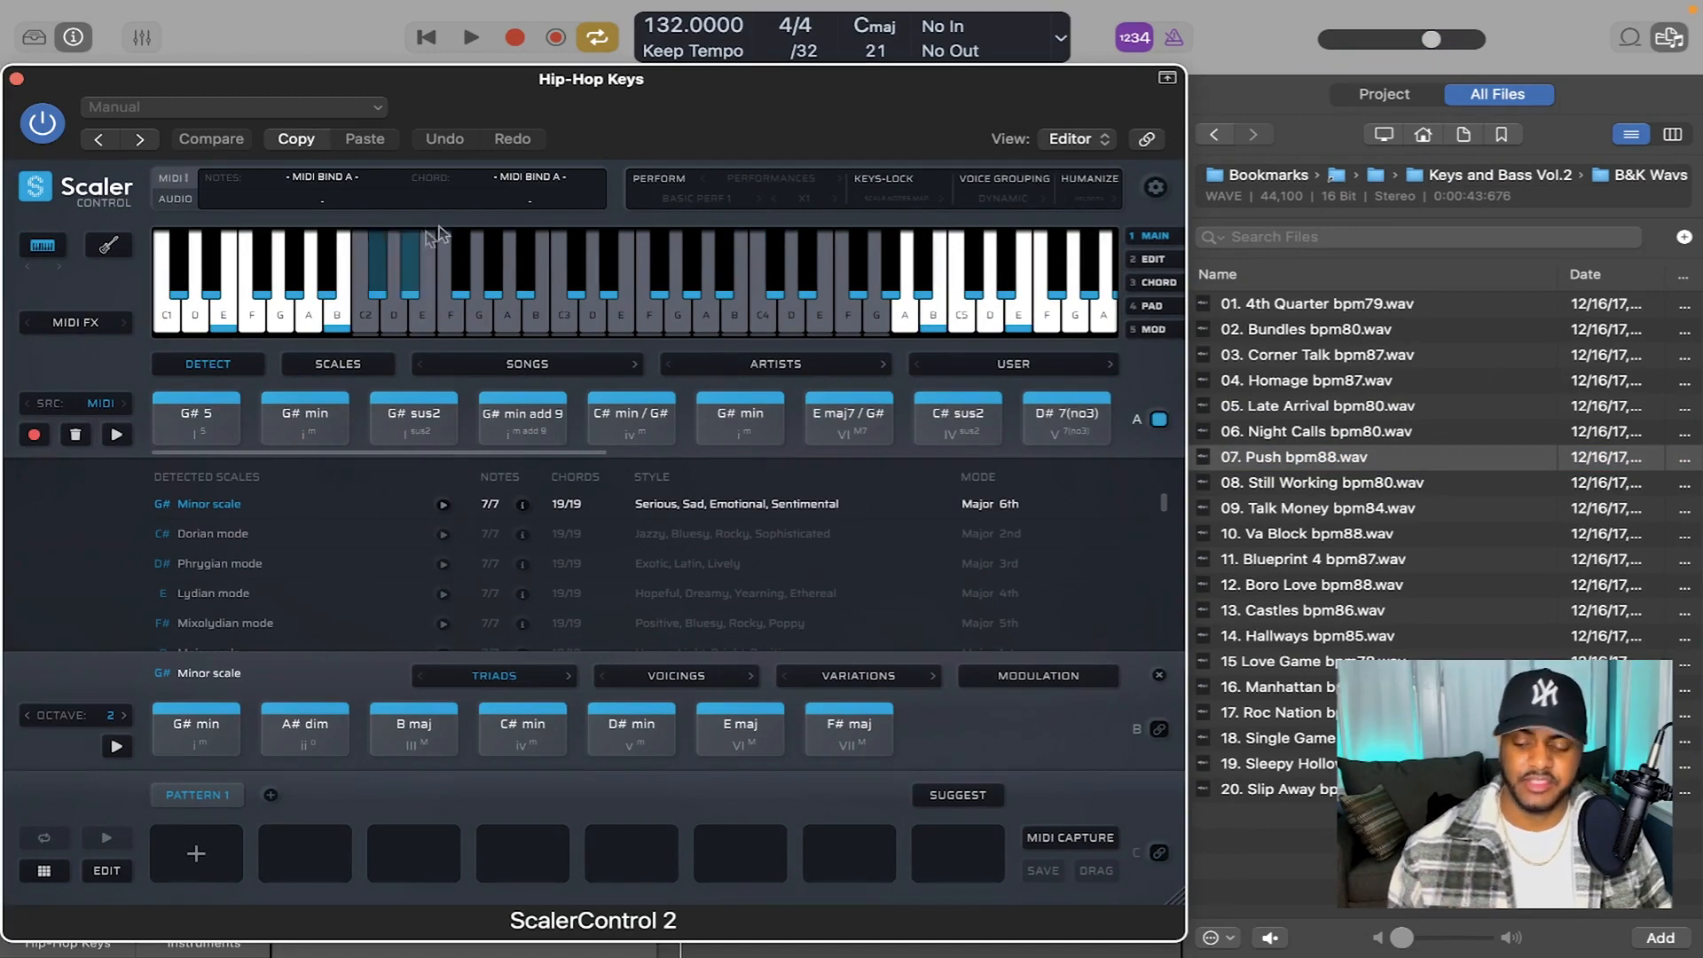
{"action": "left_click", "coordinate": [203, 424]}
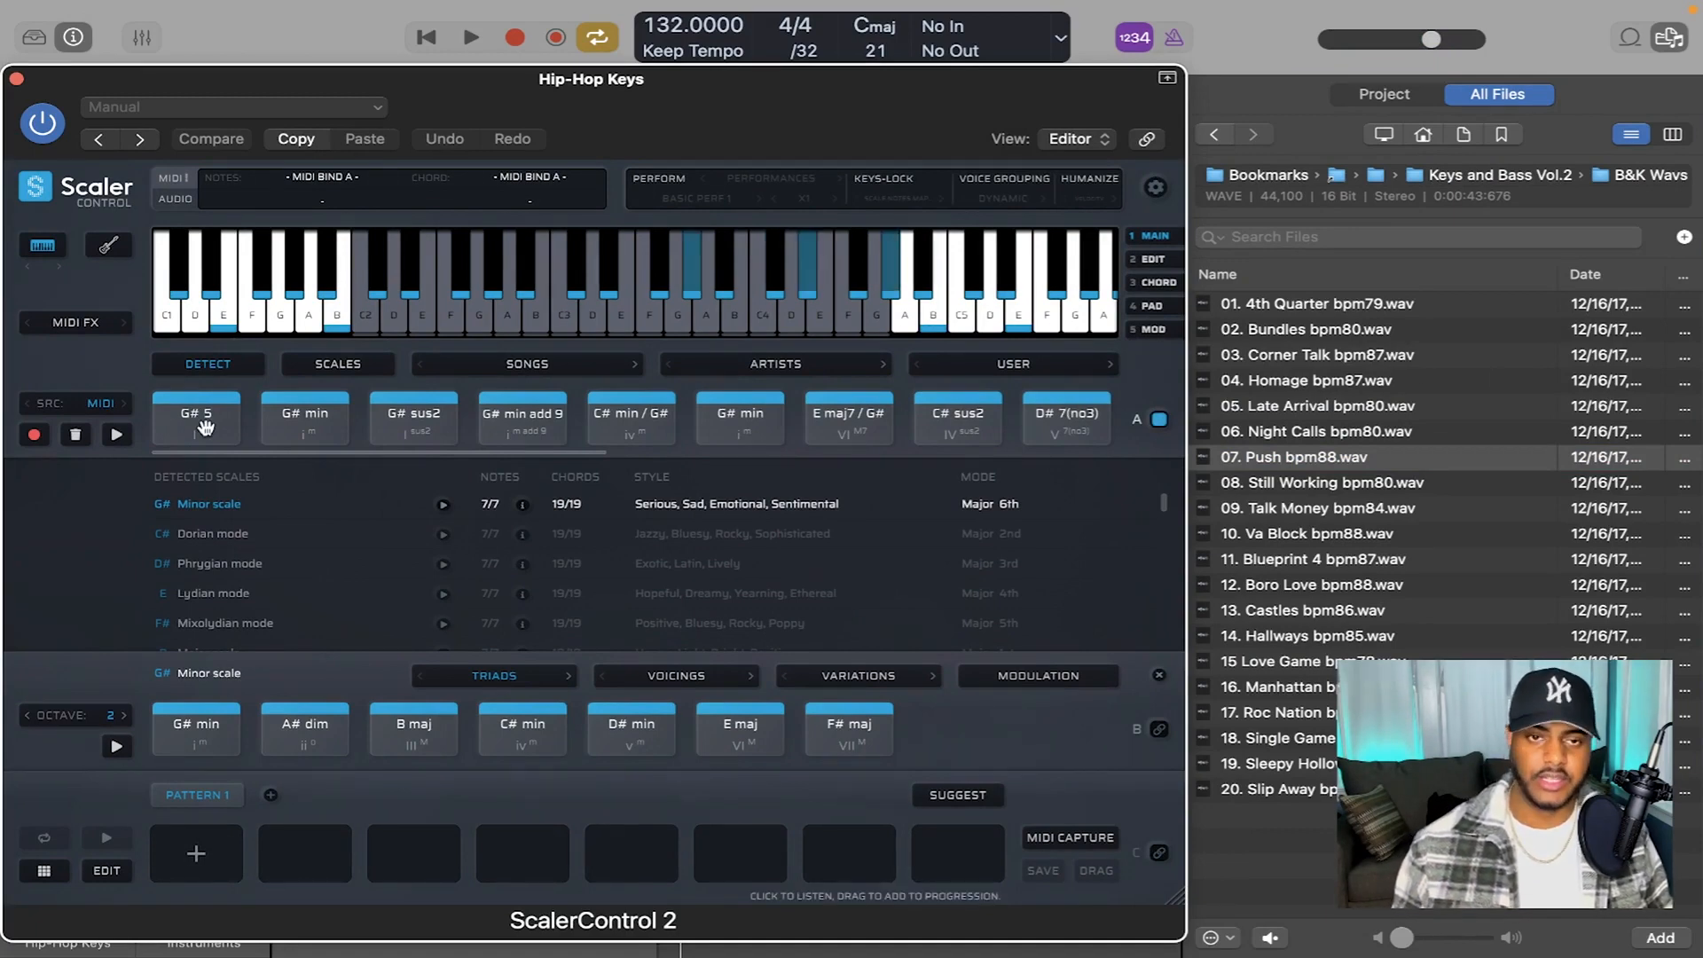
{"action": "left_click_drag", "start_coordinate": [203, 424], "coordinate": [198, 878]}
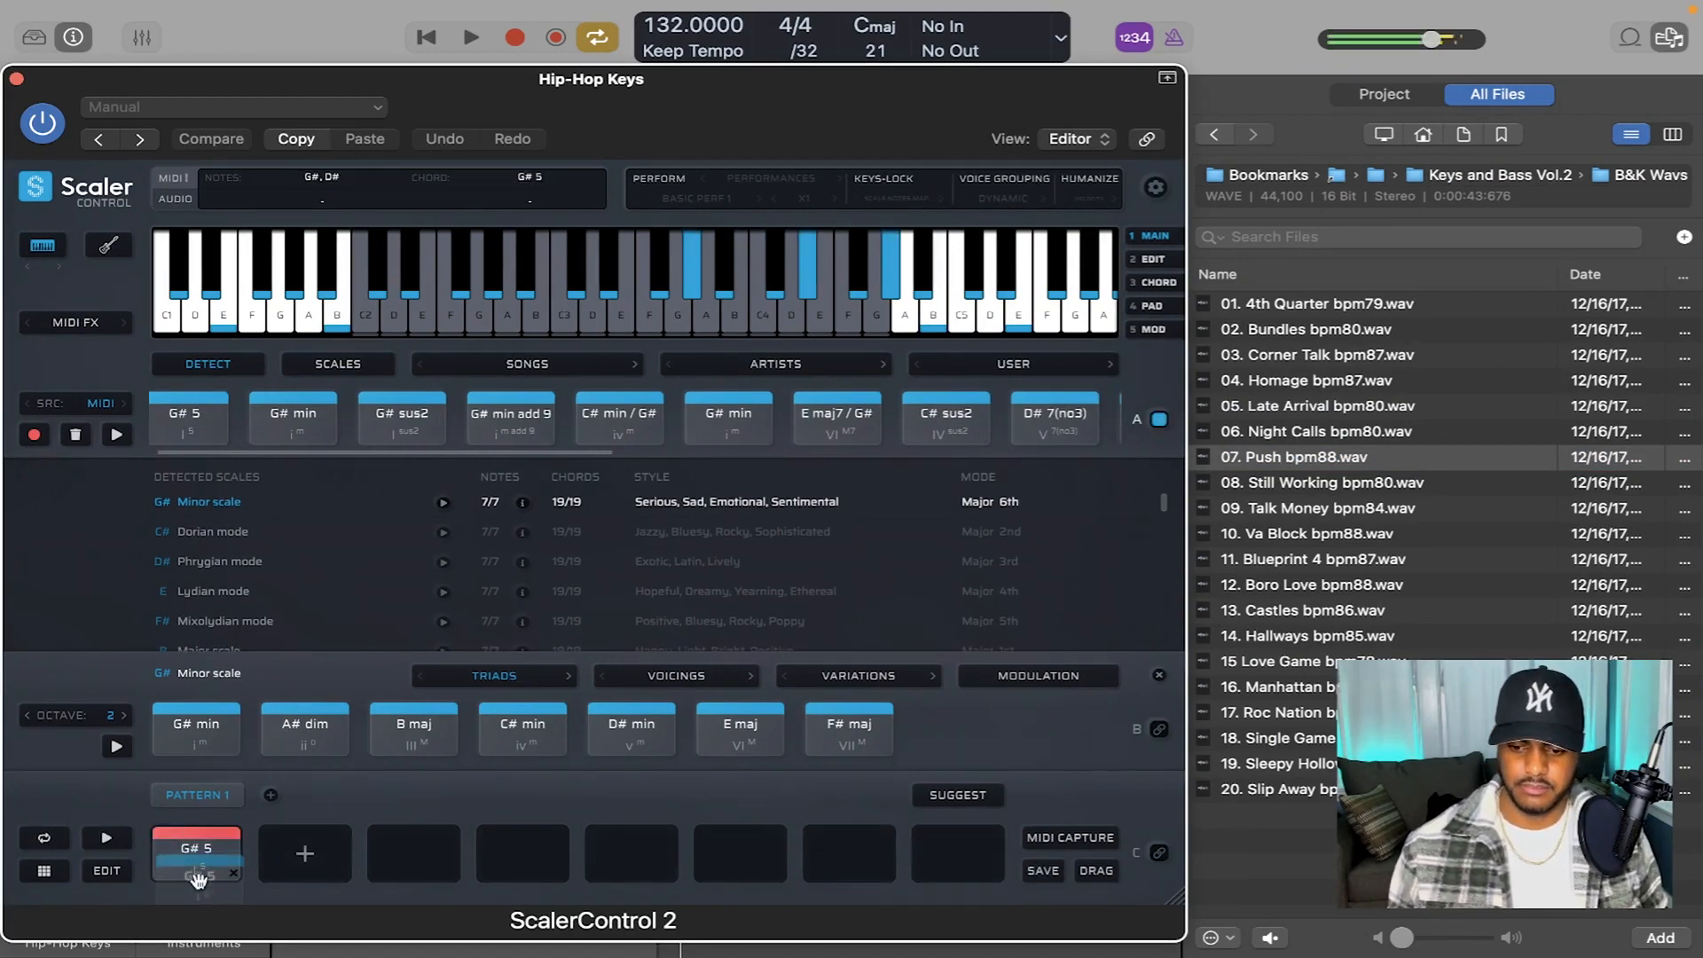
{"action": "left_click_drag", "start_coordinate": [296, 427], "coordinate": [314, 847]}
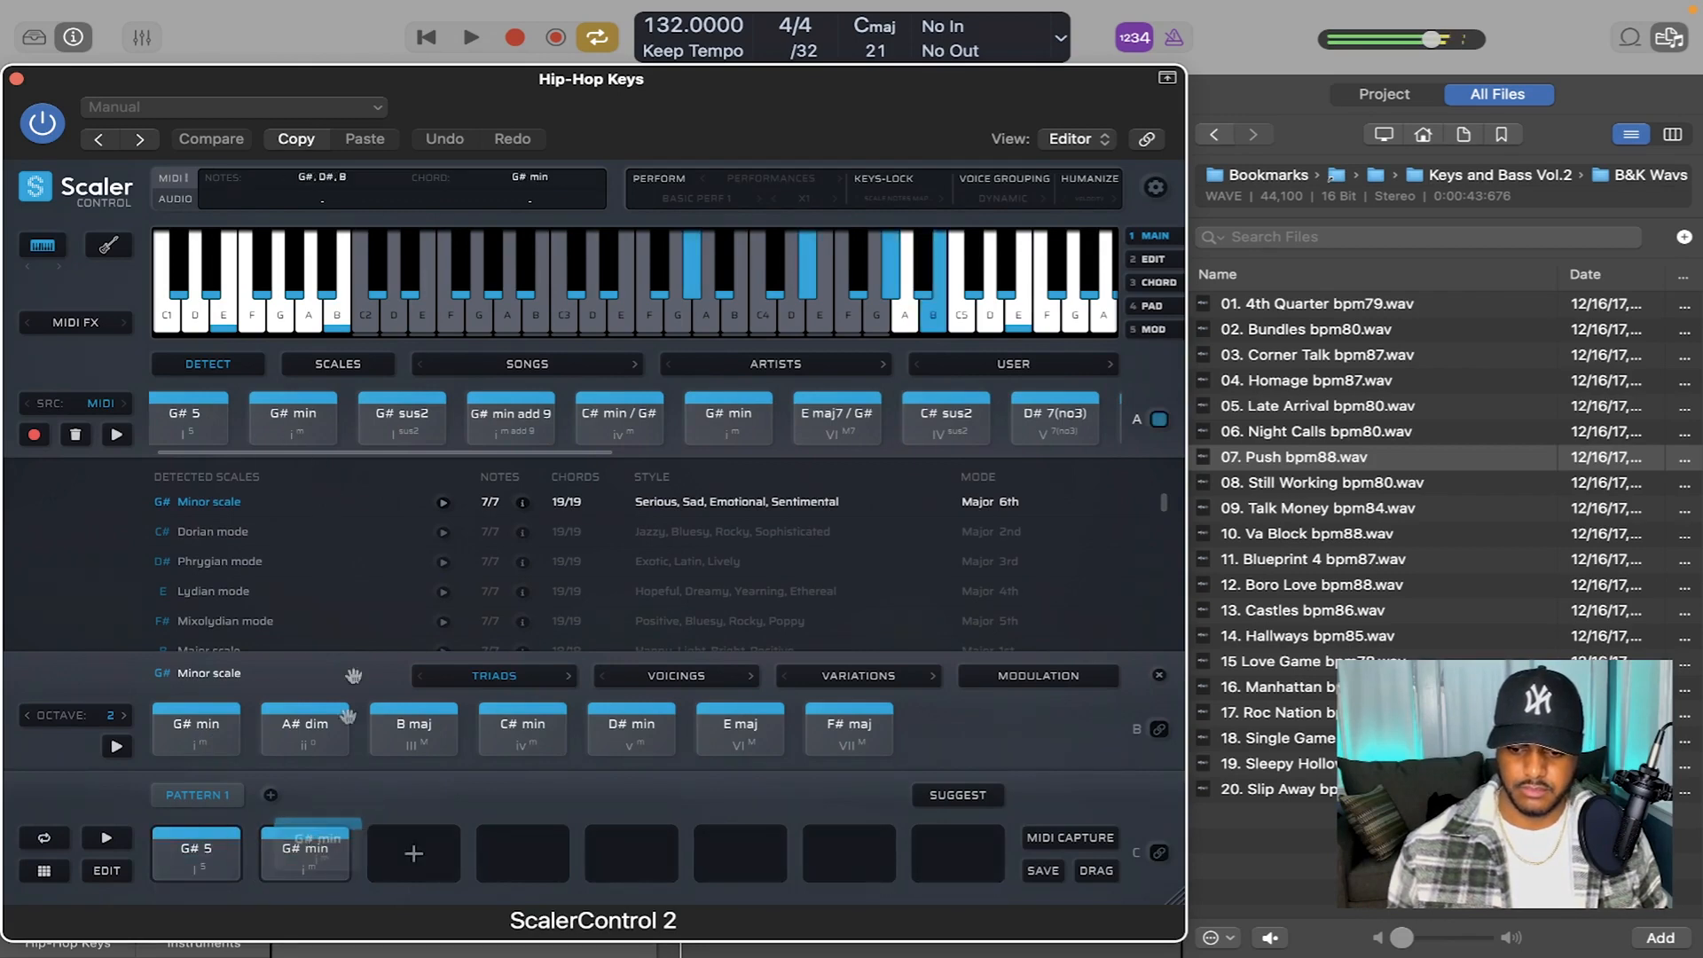
{"action": "left_click_drag", "start_coordinate": [404, 415], "coordinate": [413, 850]}
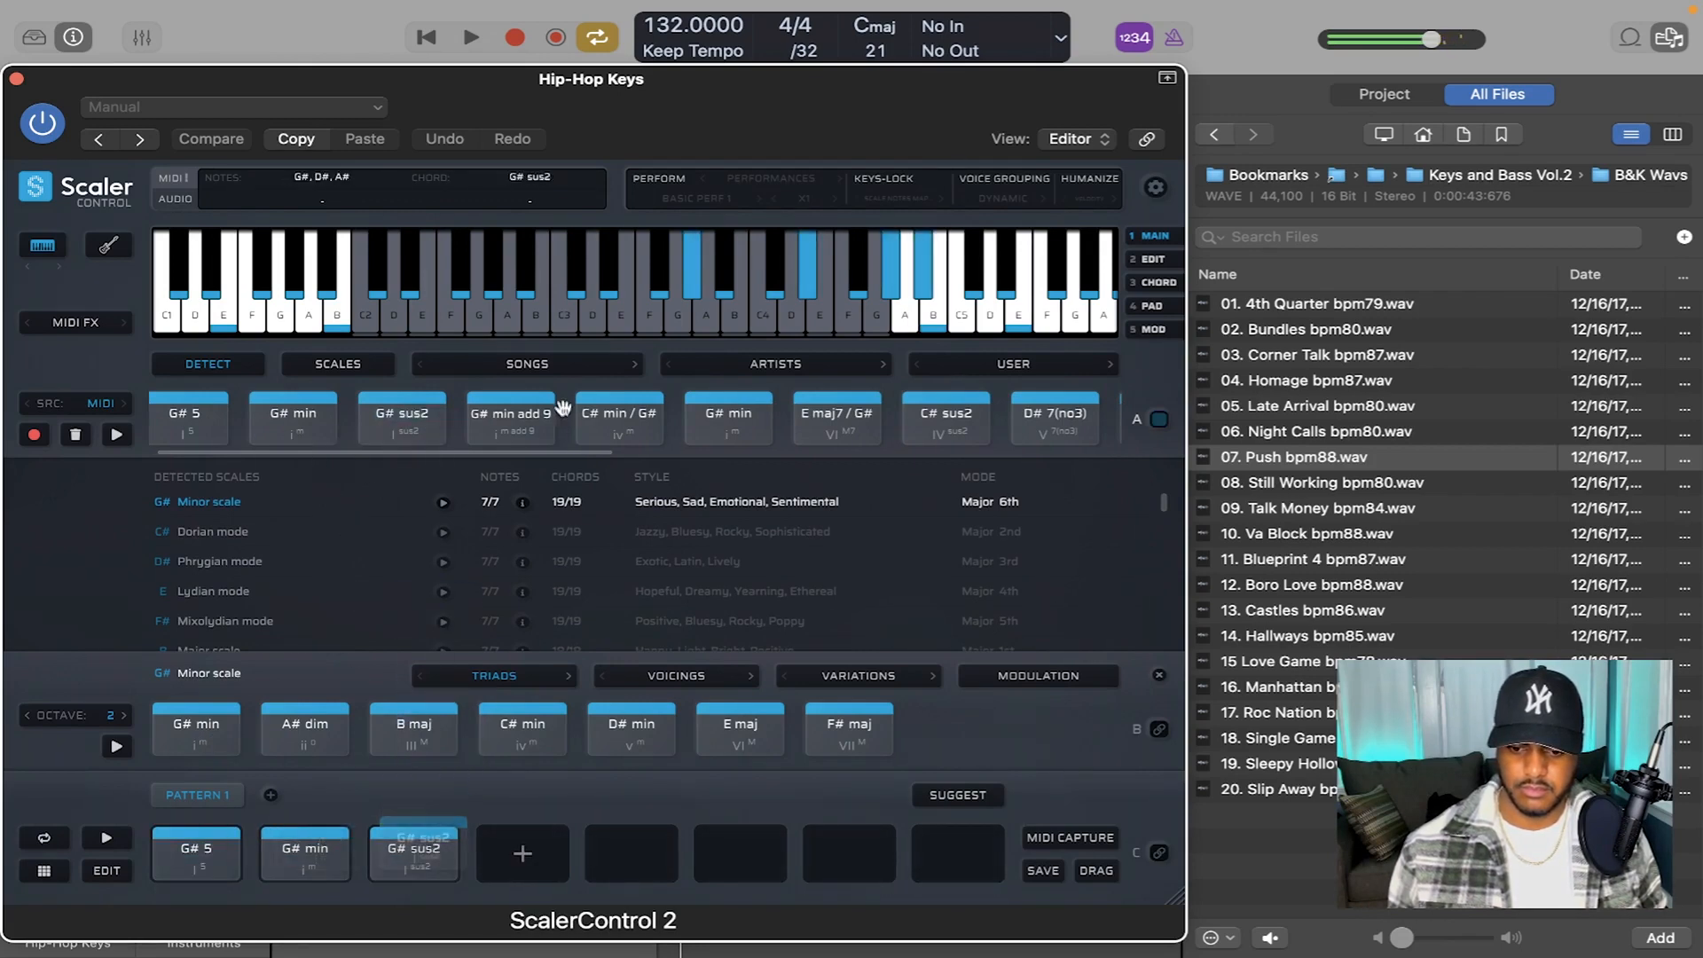
{"action": "left_click_drag", "start_coordinate": [562, 406], "coordinate": [527, 843]}
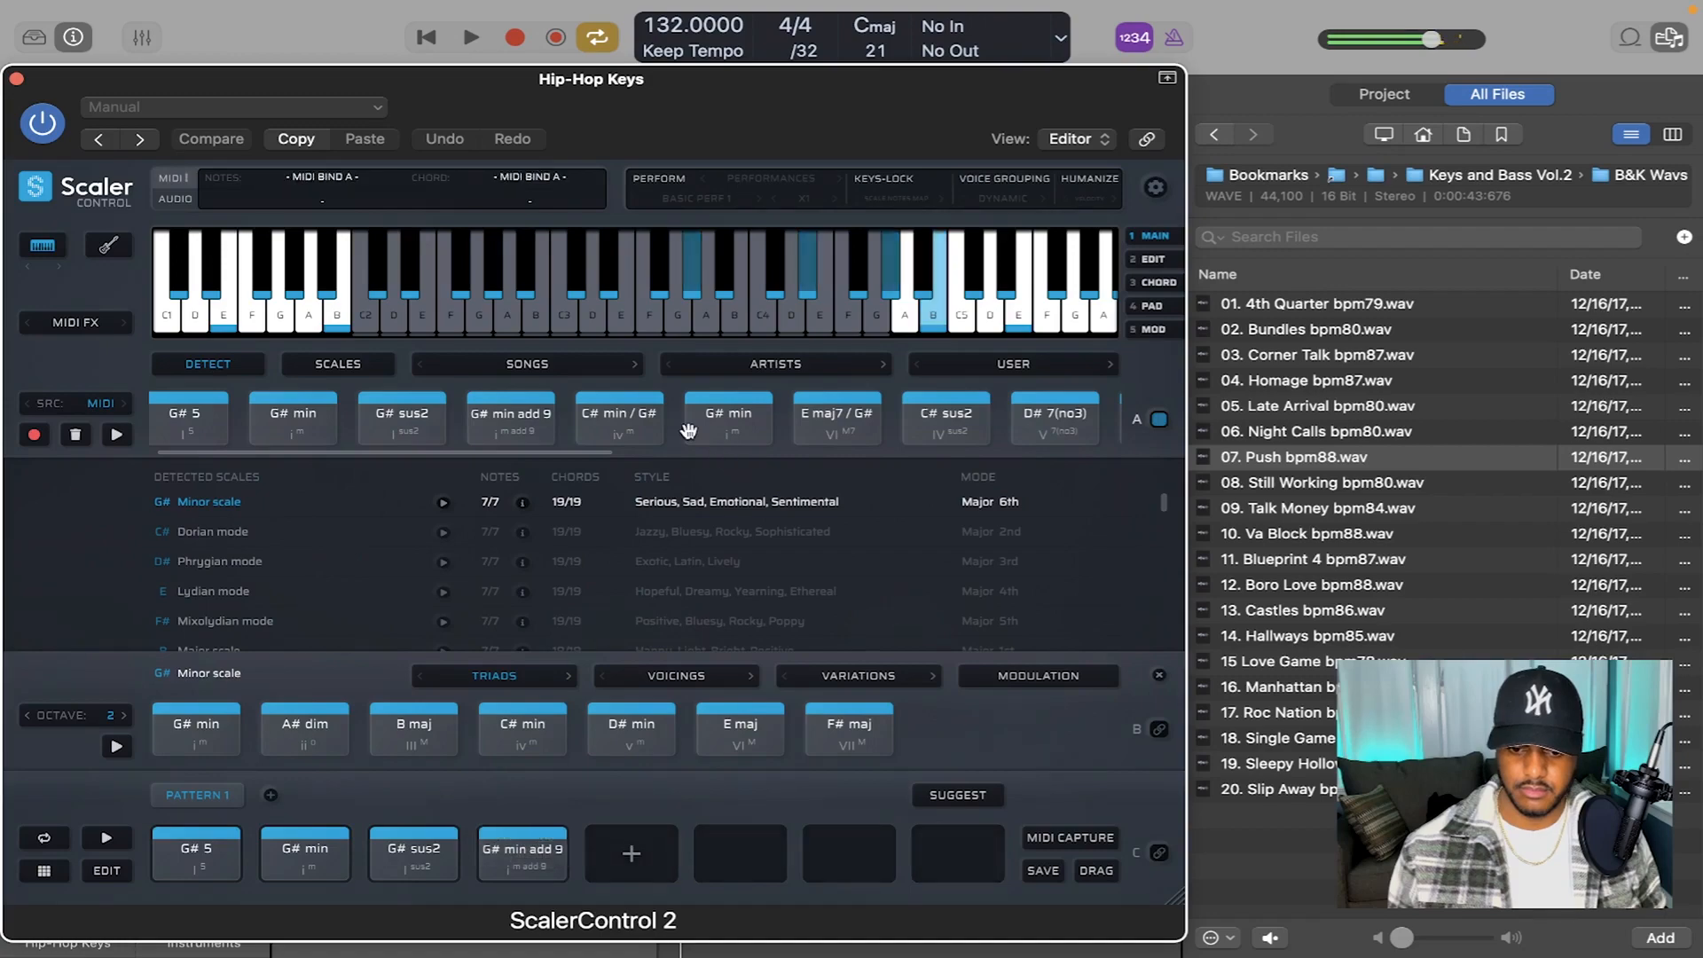
{"action": "scroll", "coordinate": [689, 431], "scroll_direction": "right", "scroll_amount": 2}
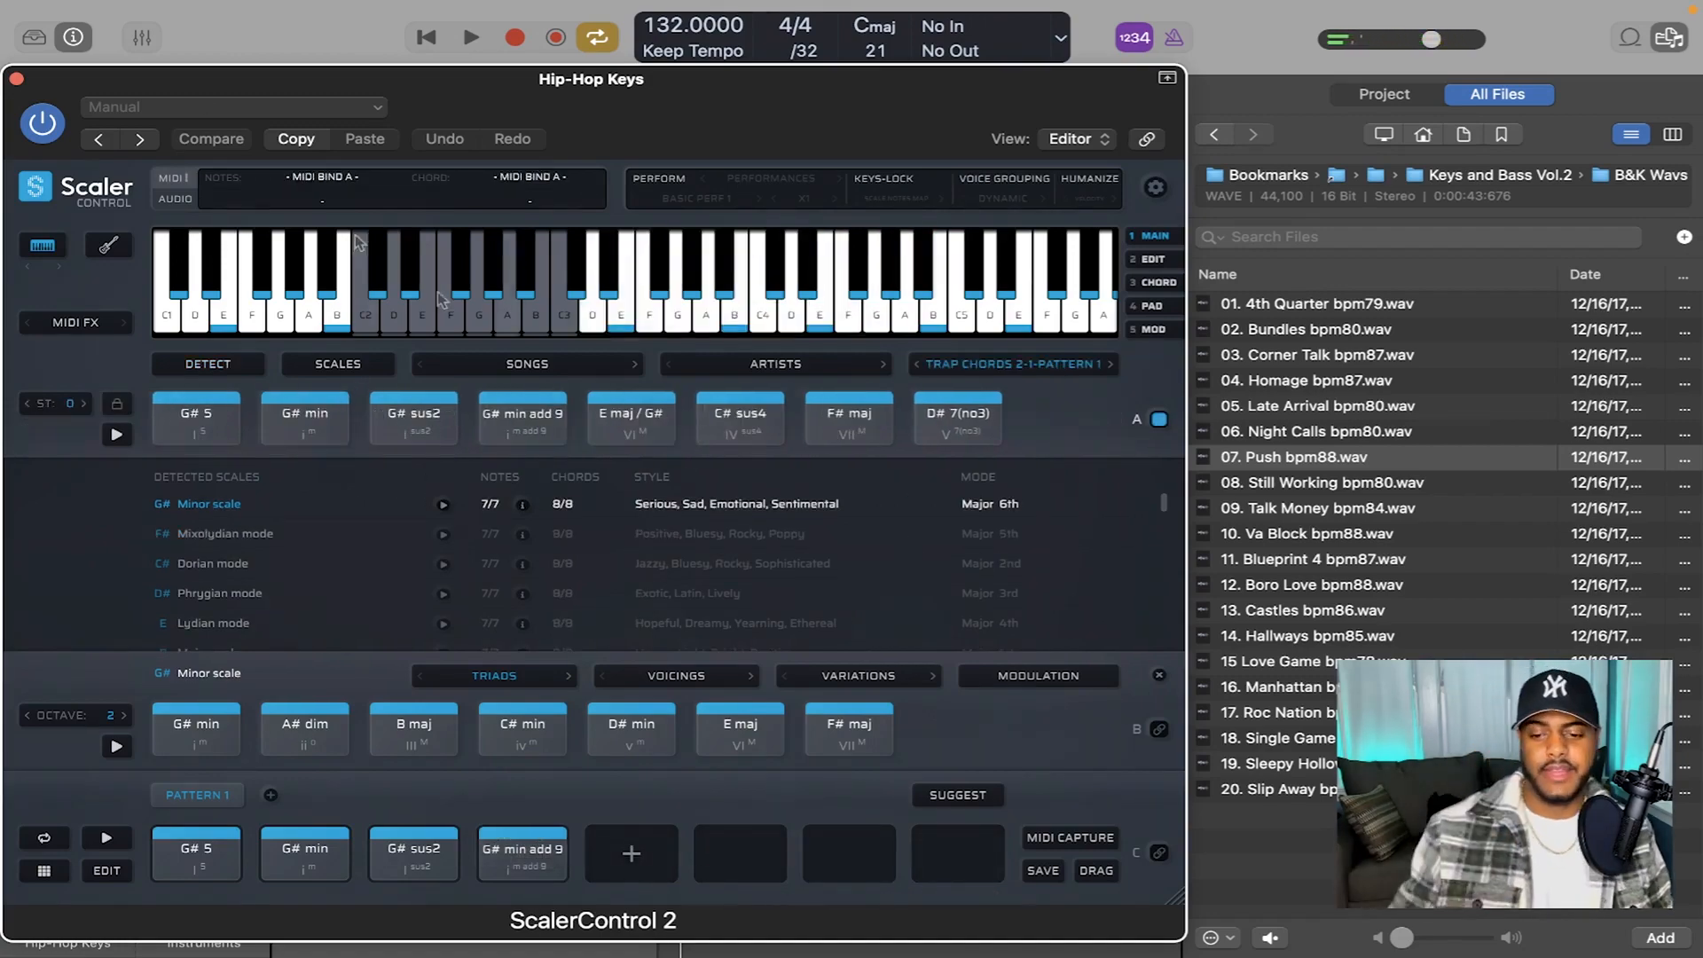
- Close the ScalerControl 2 window, the file browser and the Piano Roll to clear the workspace
{"action": "left_click", "coordinate": [16, 78]}
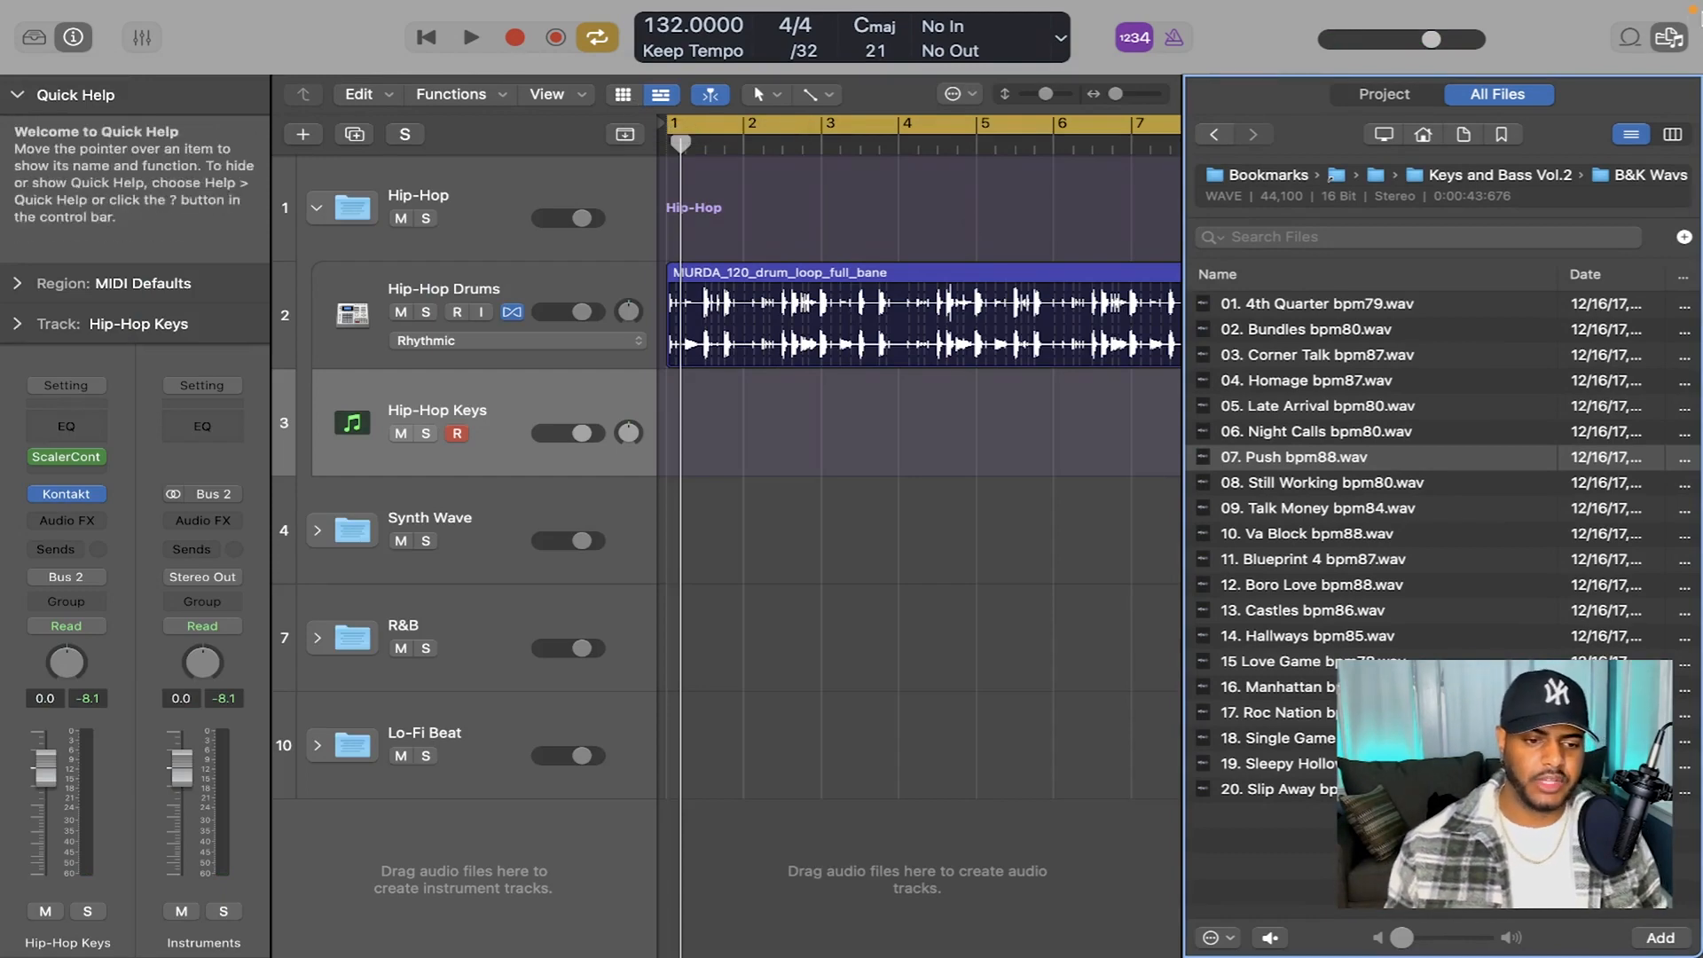
{"action": "left_click", "coordinate": [1669, 38]}
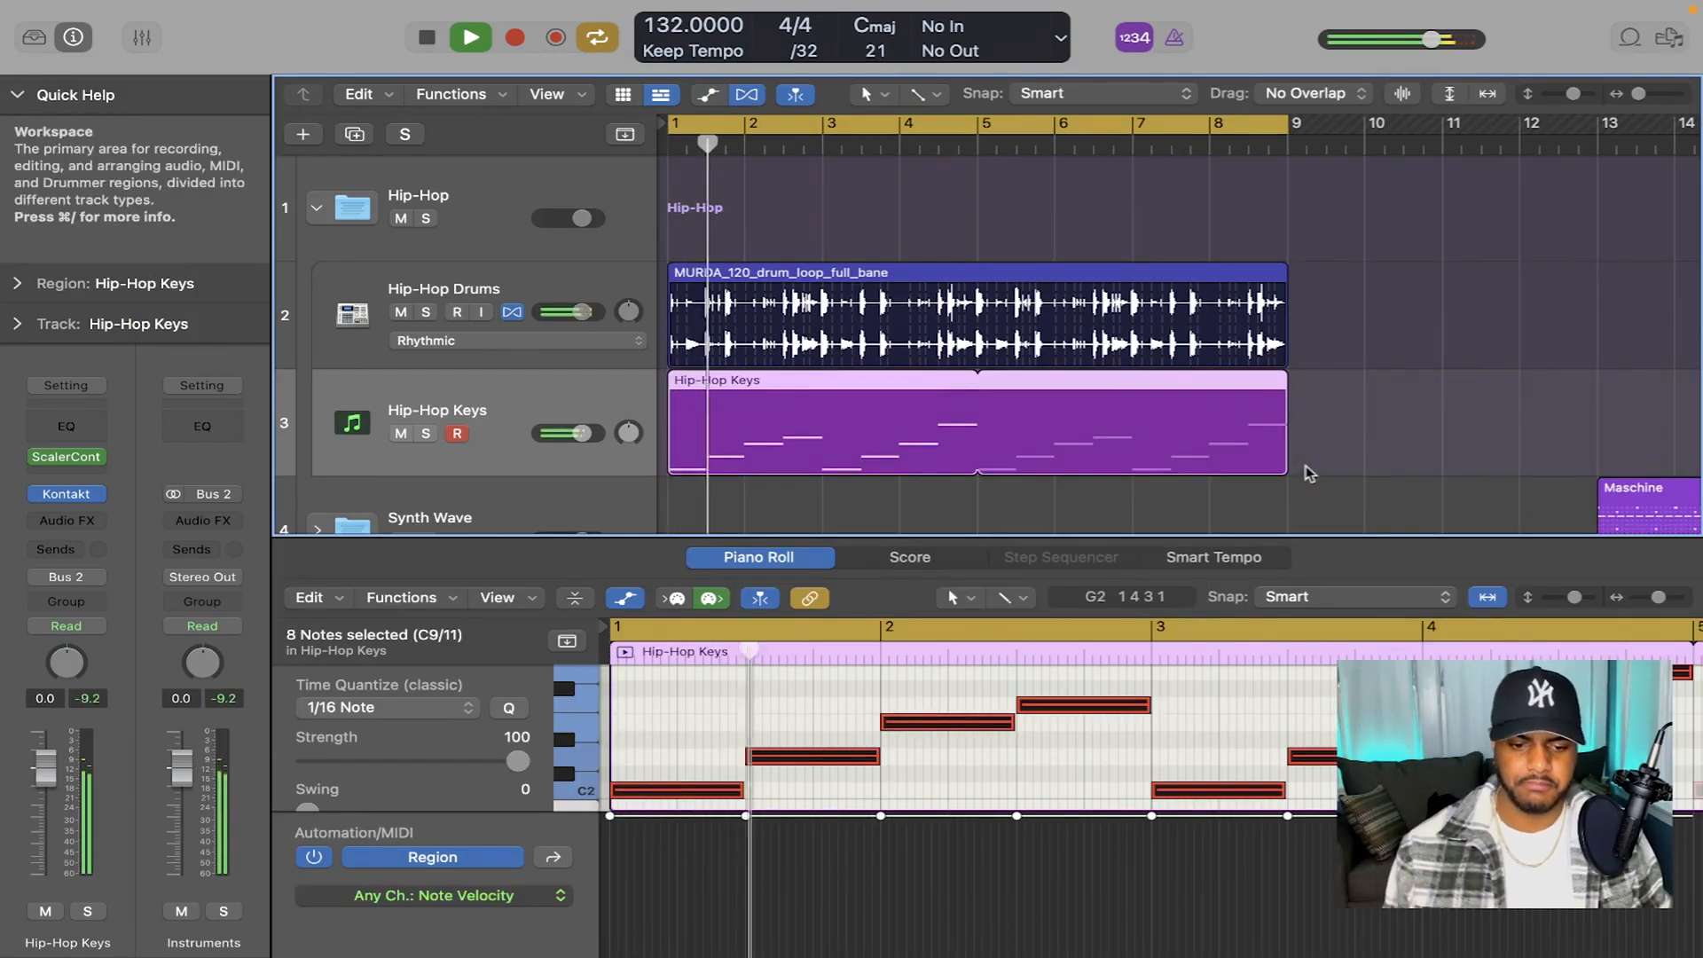
{"action": "key", "text": "e"}
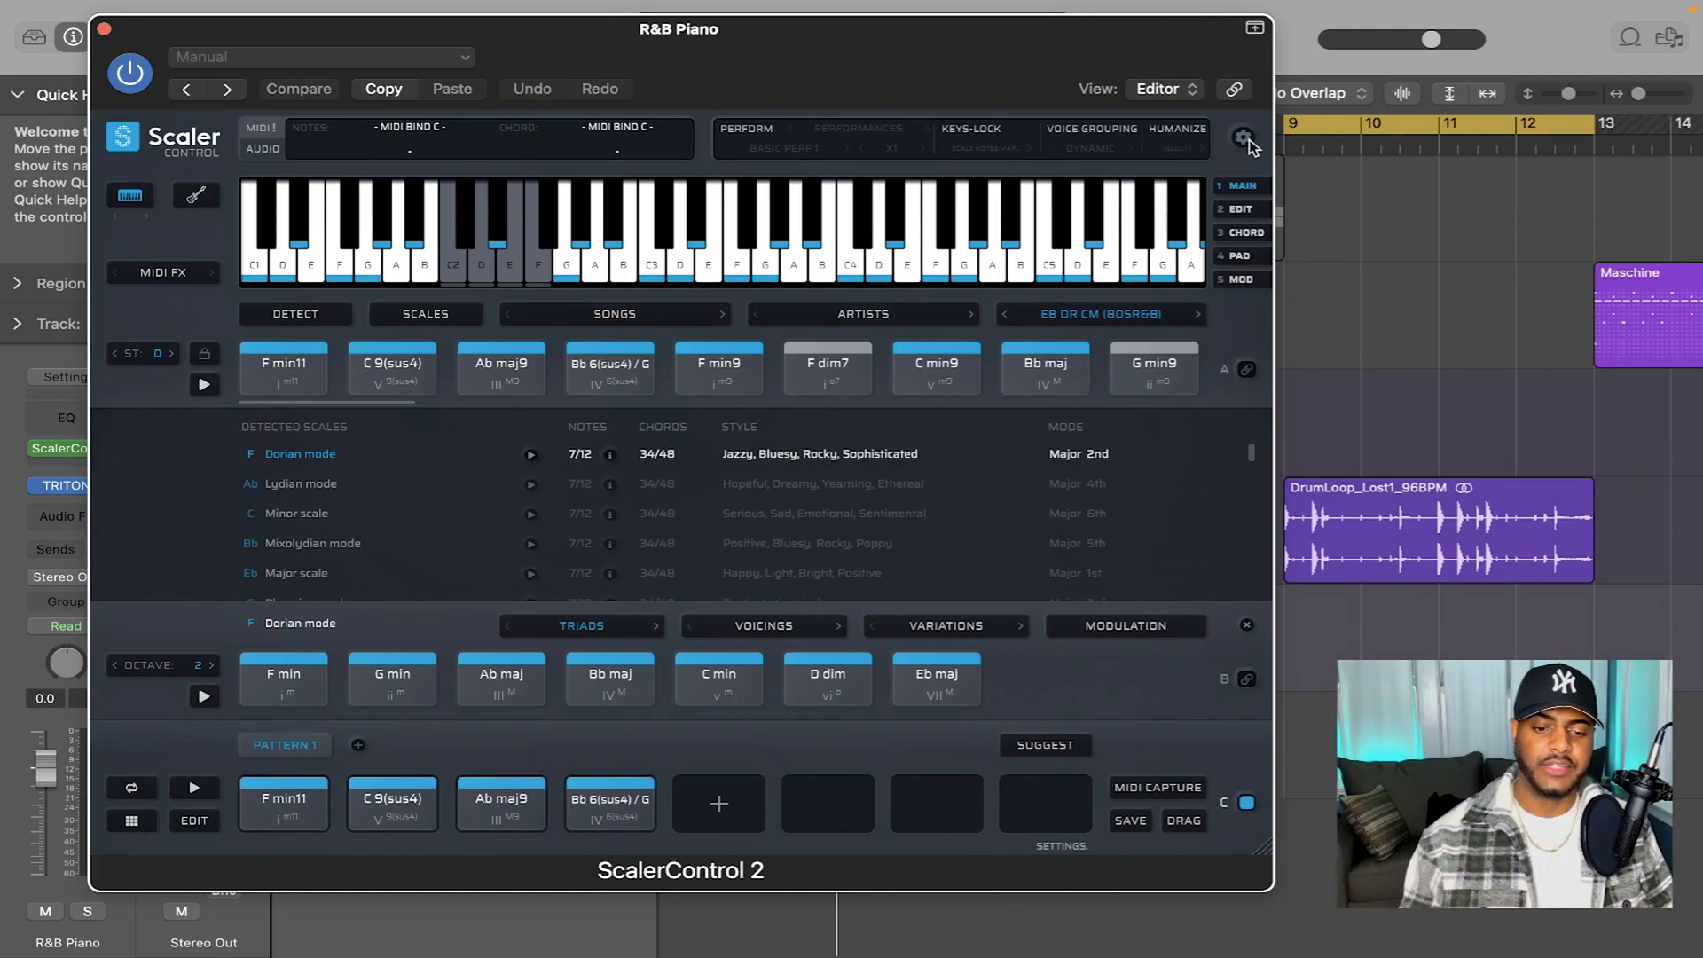
- Clear the session state of ScalerControl 2 on the R&B Piano track
{"action": "left_click", "coordinate": [1250, 140]}
{"action": "left_click", "coordinate": [1229, 173]}
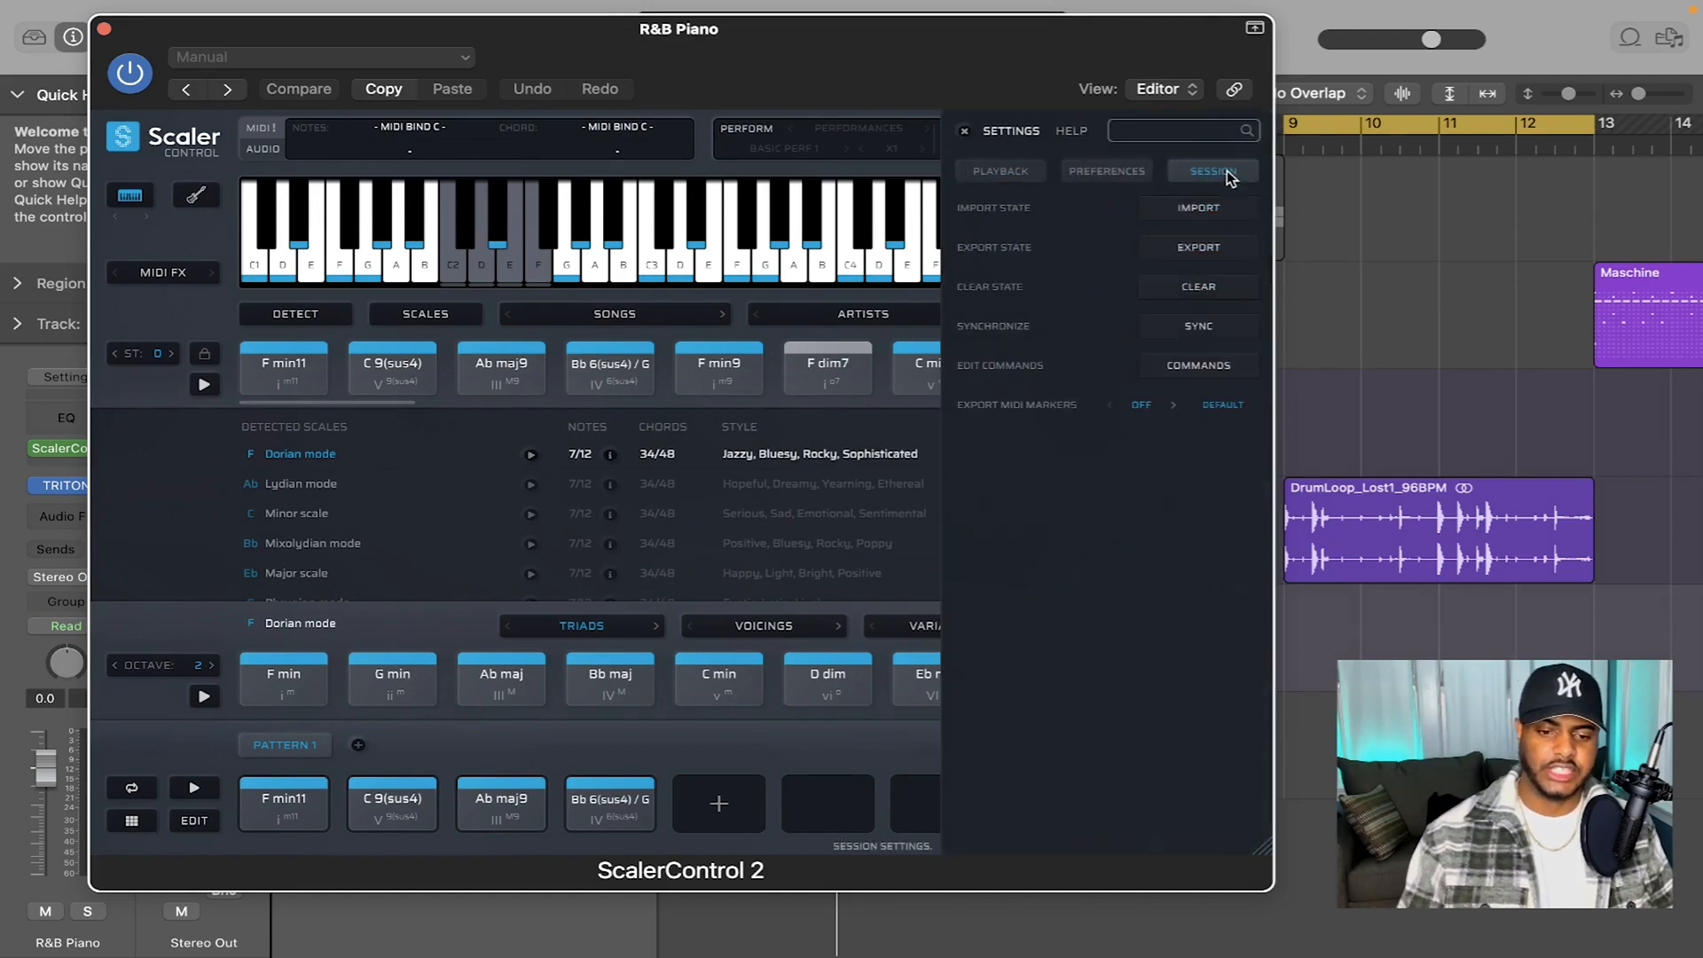
{"action": "left_click", "coordinate": [1199, 286]}
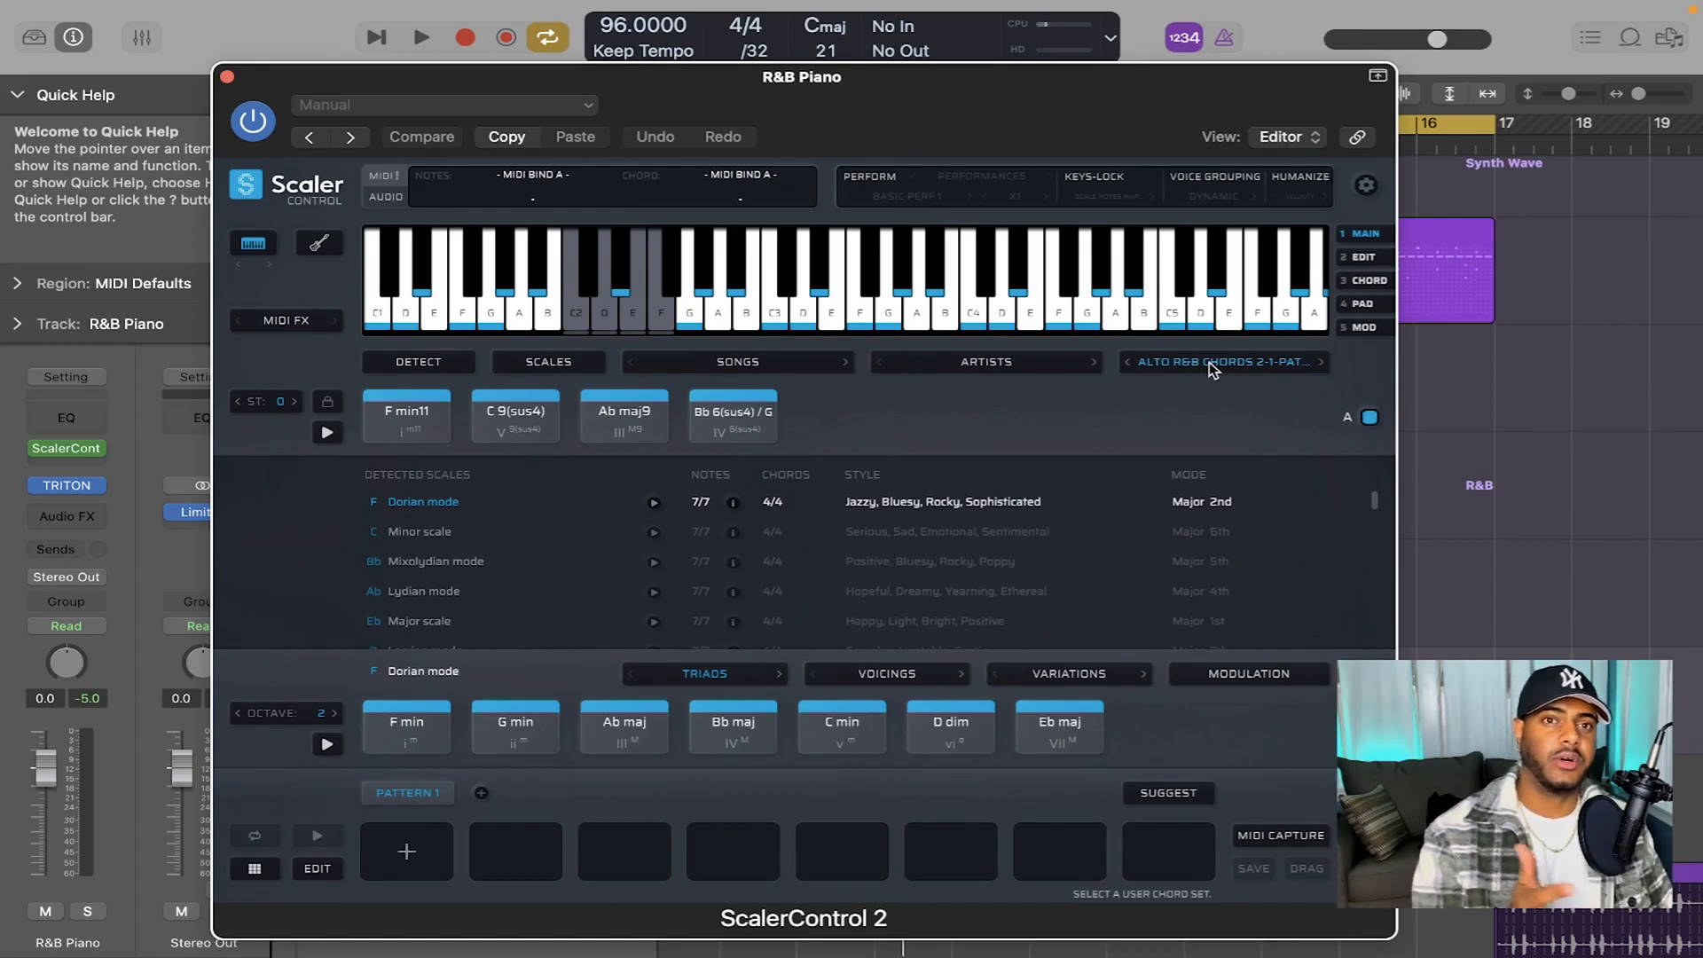
- Load the user chord set Eb or Cm (80sR&B) from the Prisms 3 Chord Suite
{"action": "left_click", "coordinate": [1211, 362]}
{"action": "mouse_move", "coordinate": [1327, 642]}
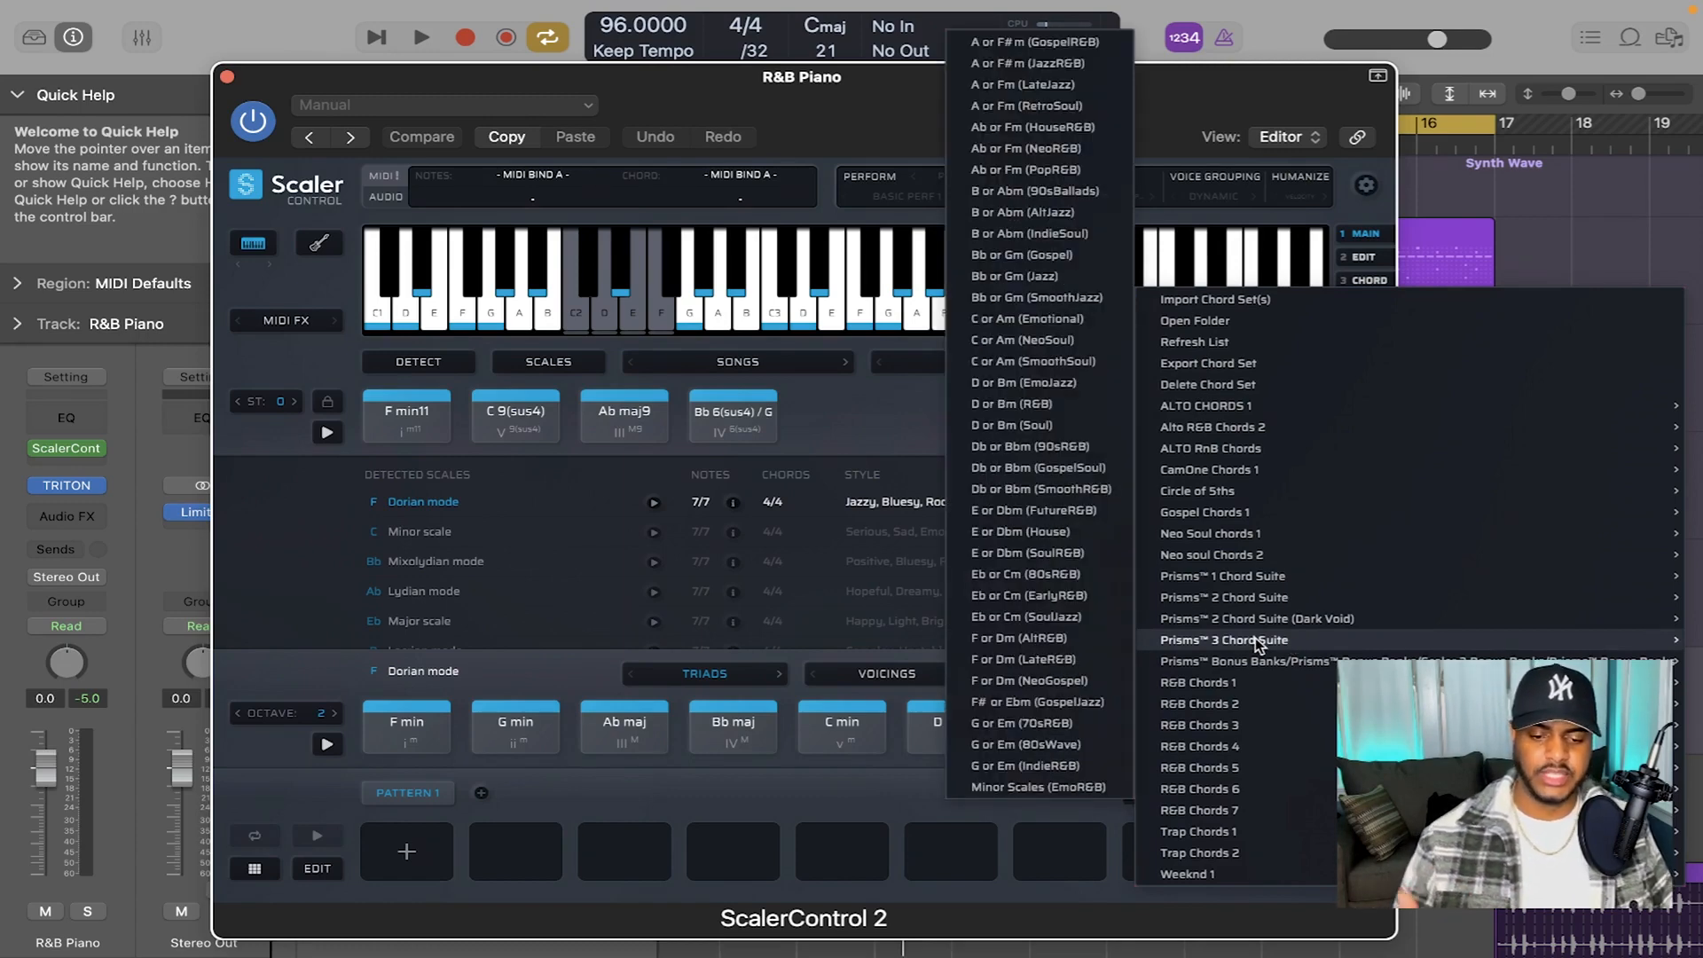
{"action": "left_click", "coordinate": [1098, 578]}
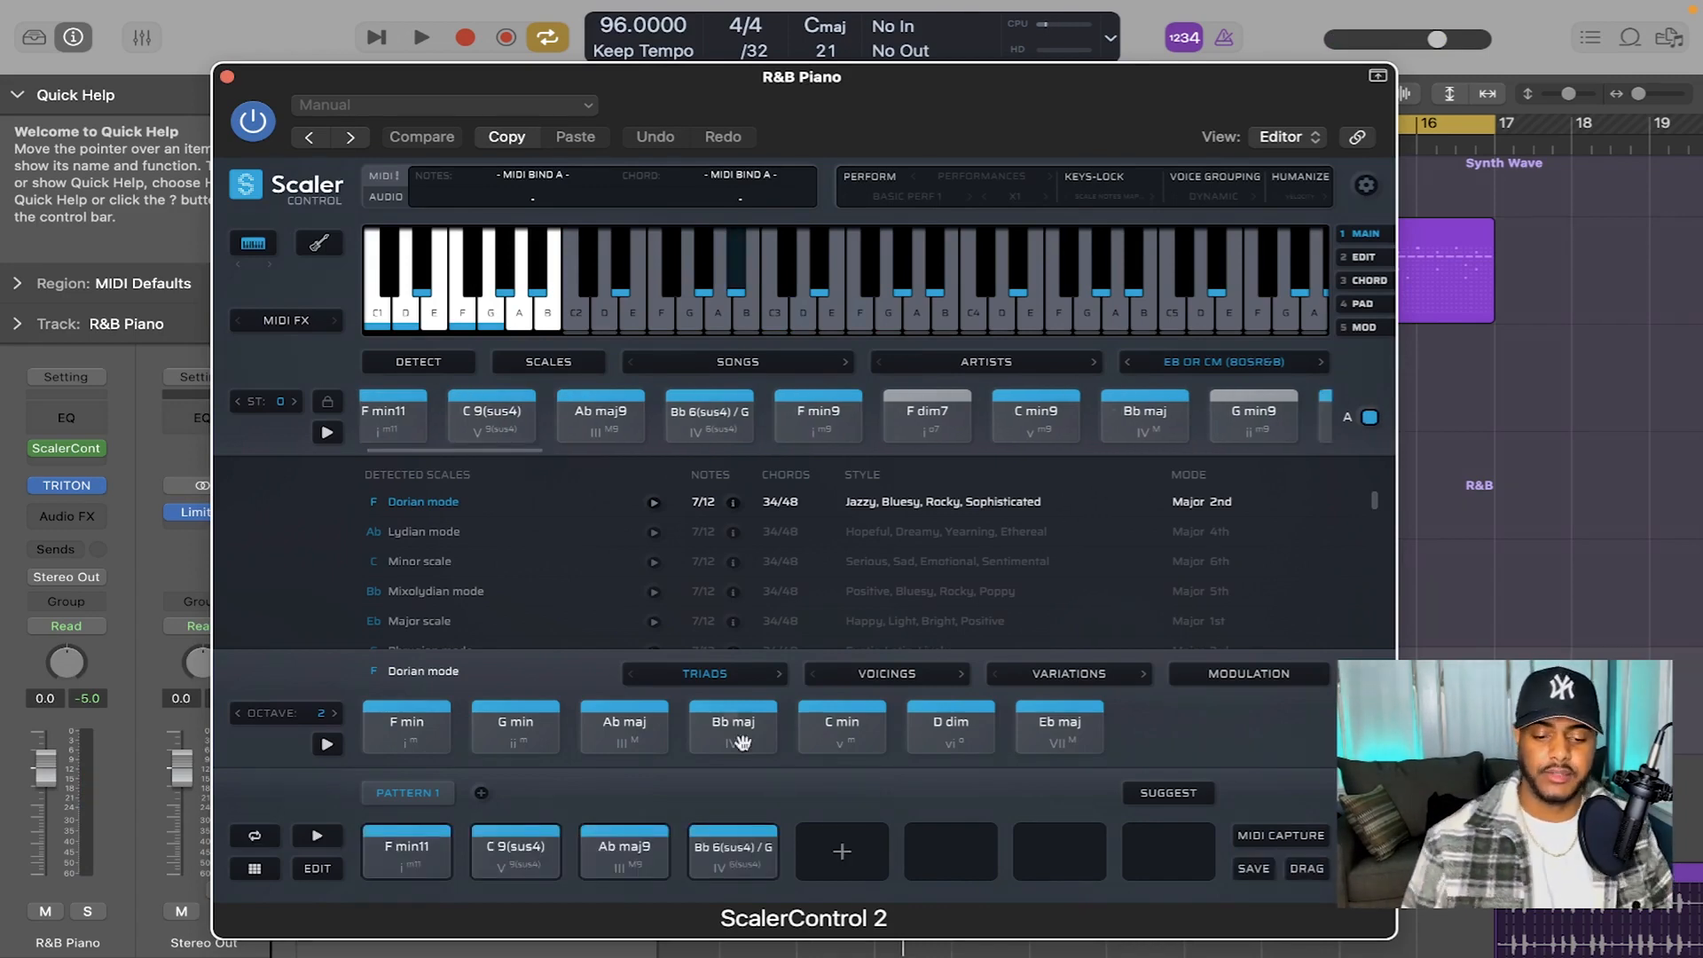
- Save the four-chord pattern as an individual pattern chord set named "Alto R&B Chords 2"
{"action": "left_click", "coordinate": [1253, 869]}
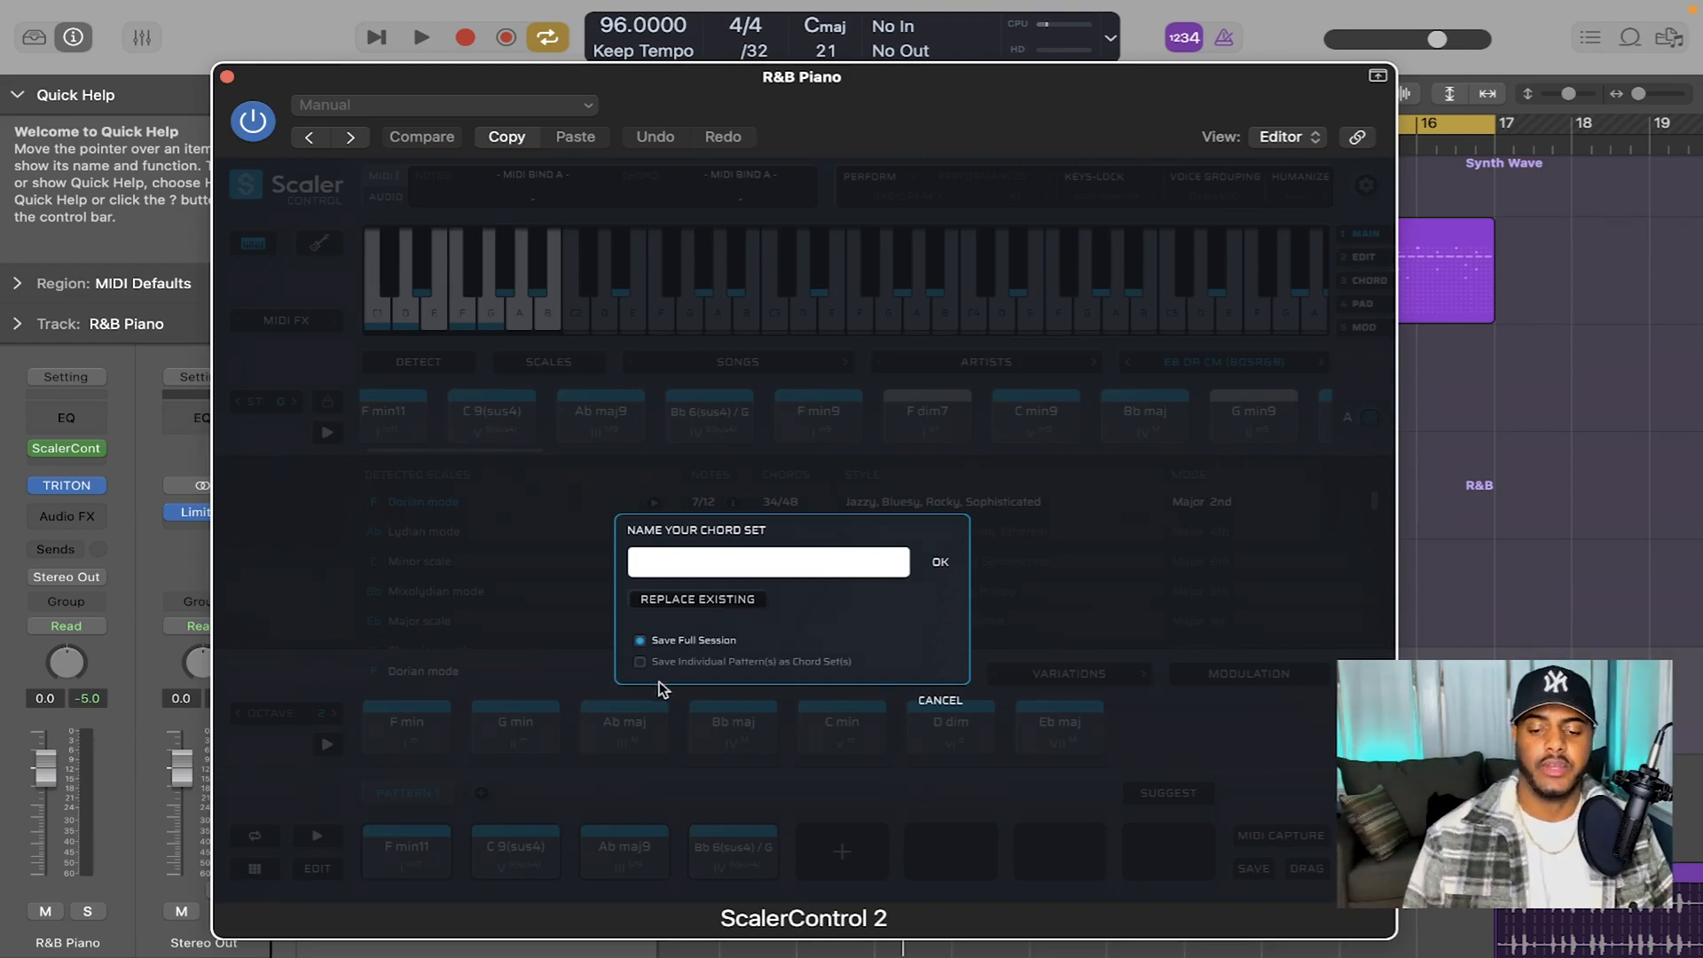
{"action": "left_click", "coordinate": [637, 660]}
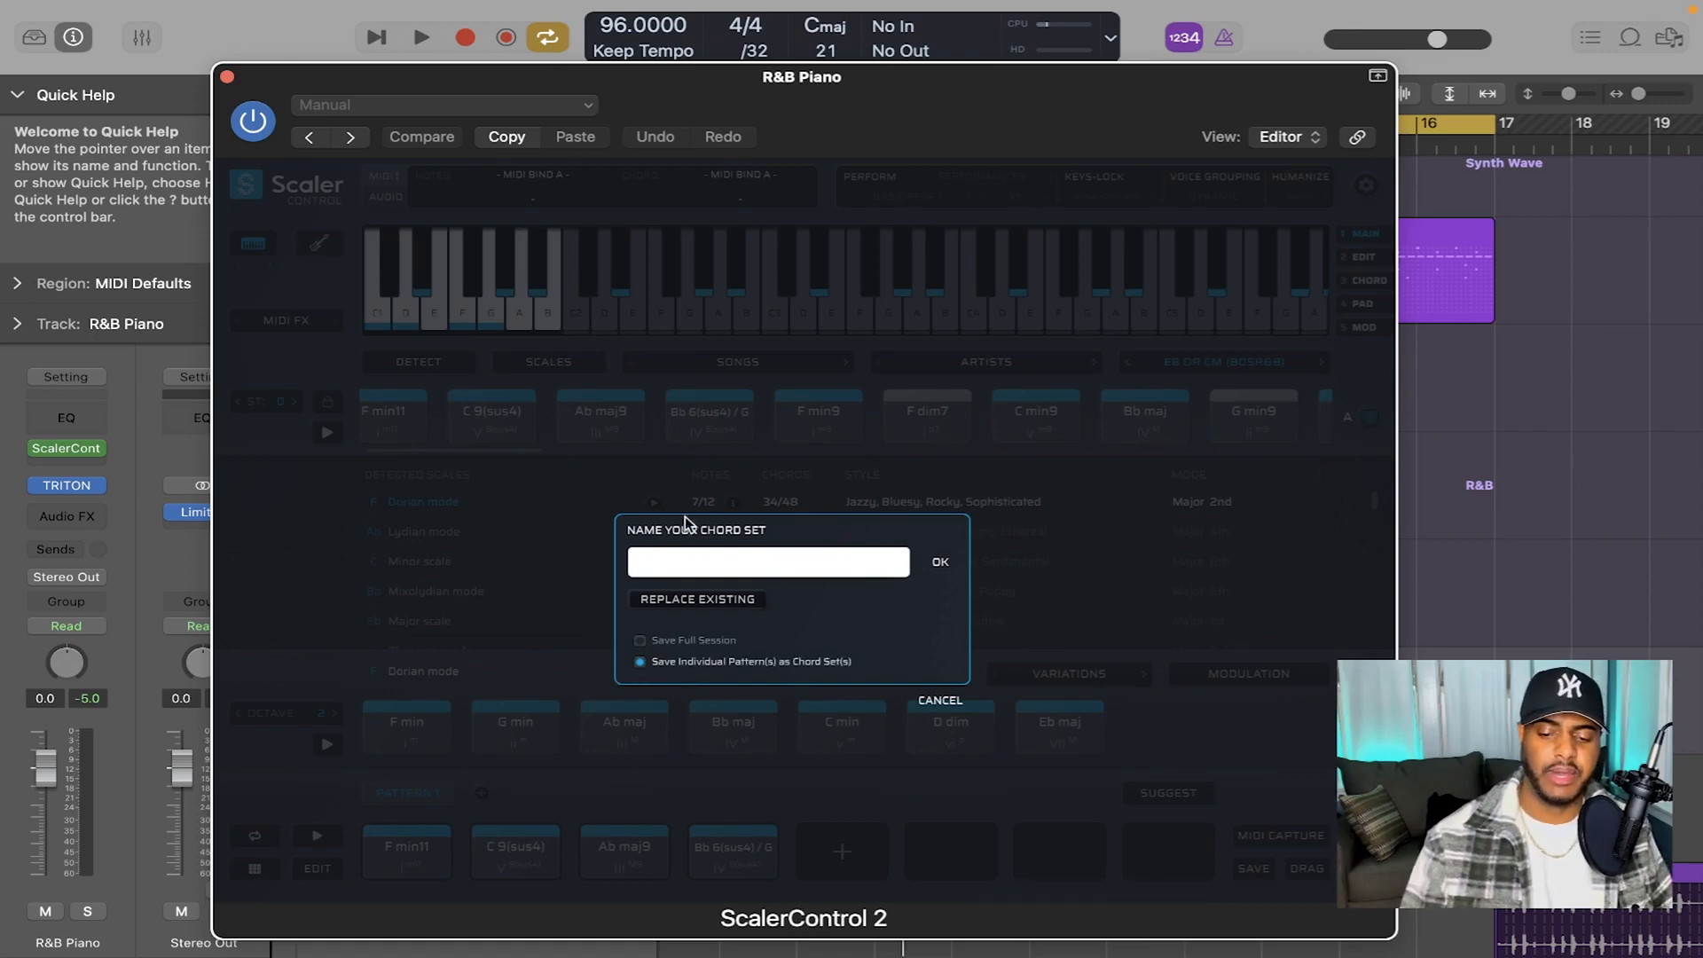
{"action": "type", "text": "Alto R"}
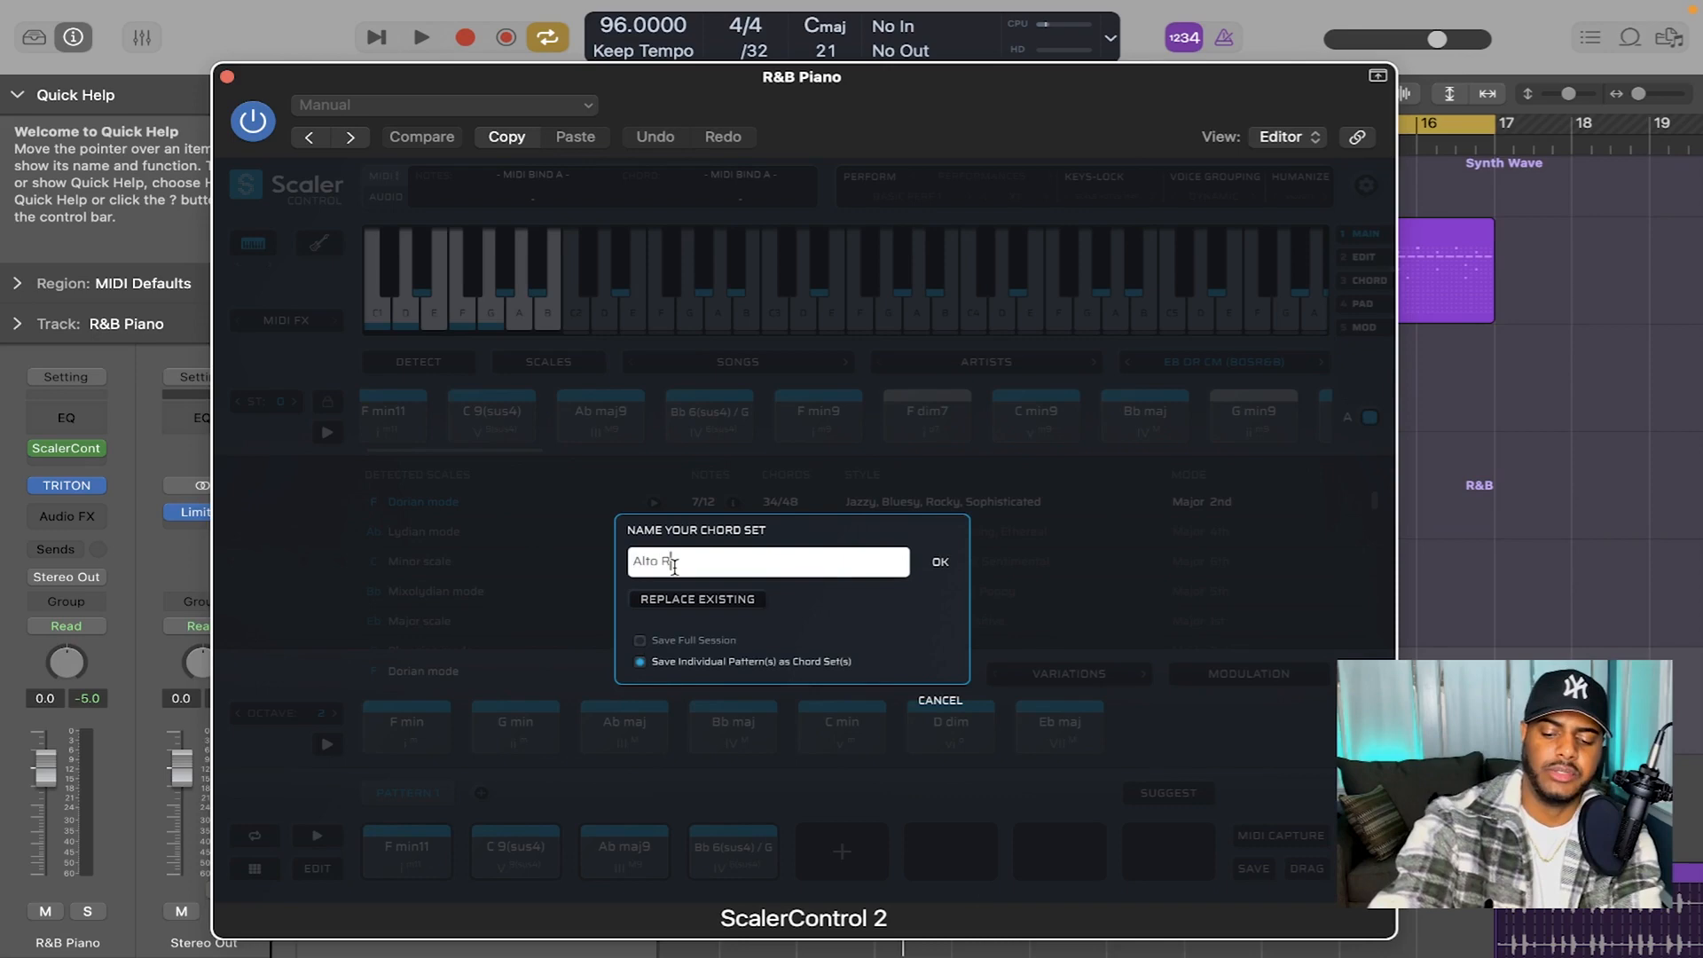
{"action": "key", "text": "Return"}
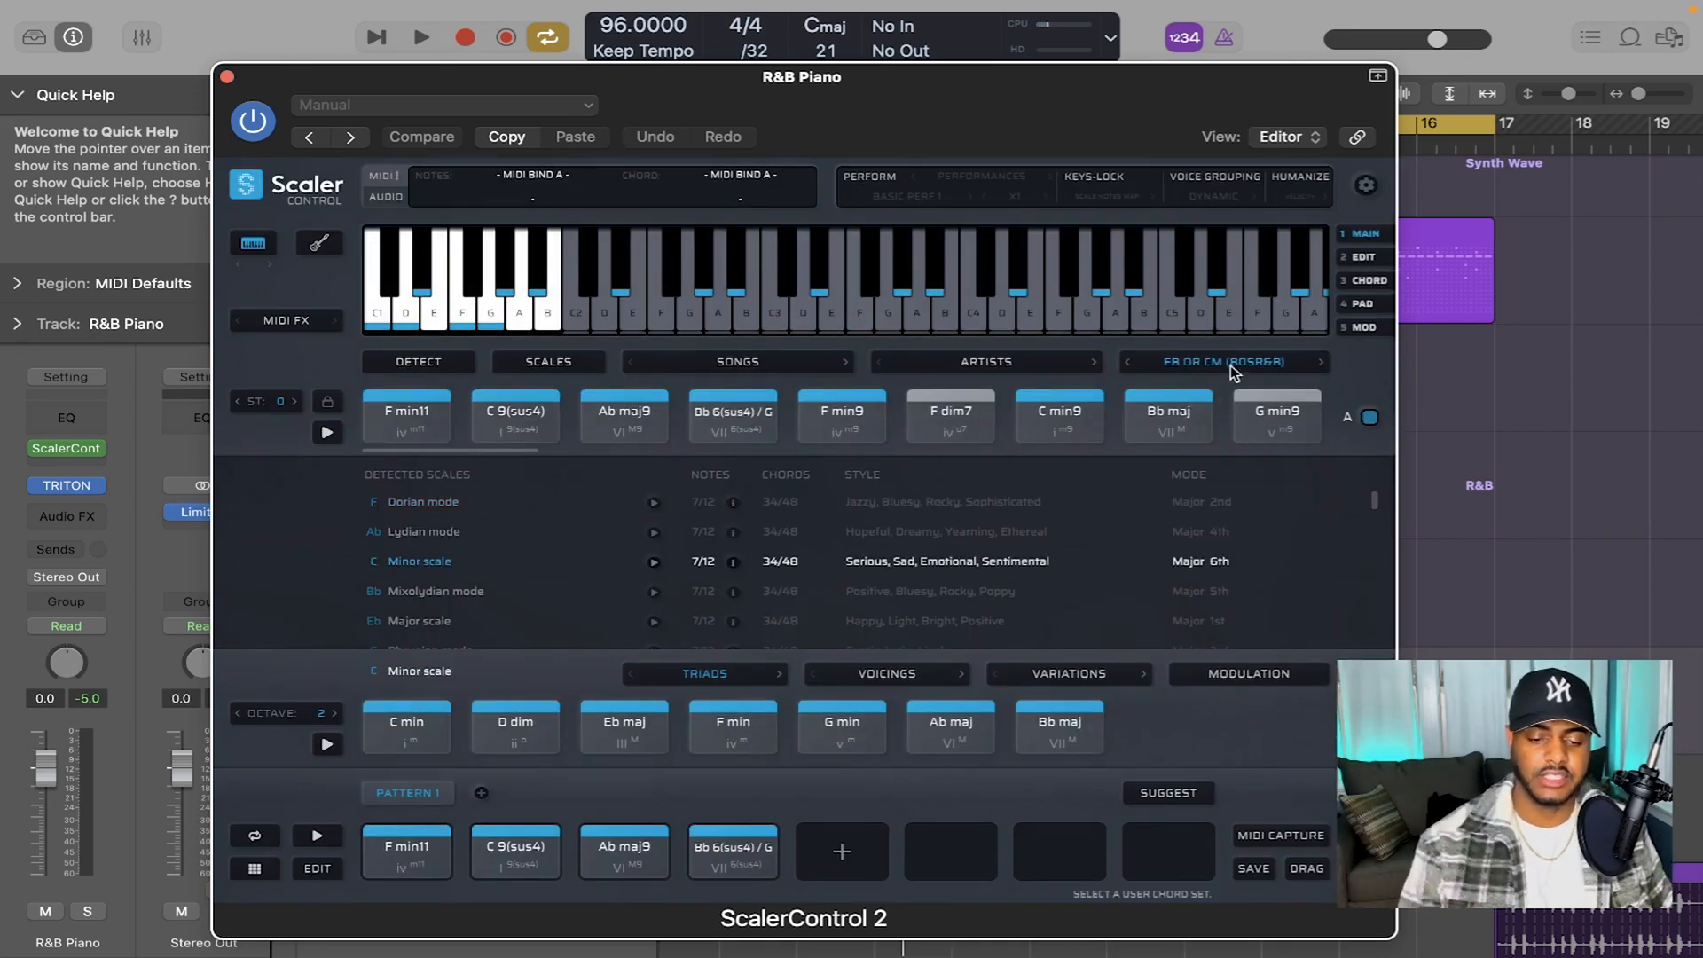
- Load the user chord set Alto R&B Chords 2-1-Pattern 1 into ScalerControl 2 on R&B Piano and close the plug-in window
{"action": "left_click", "coordinate": [1232, 364]}
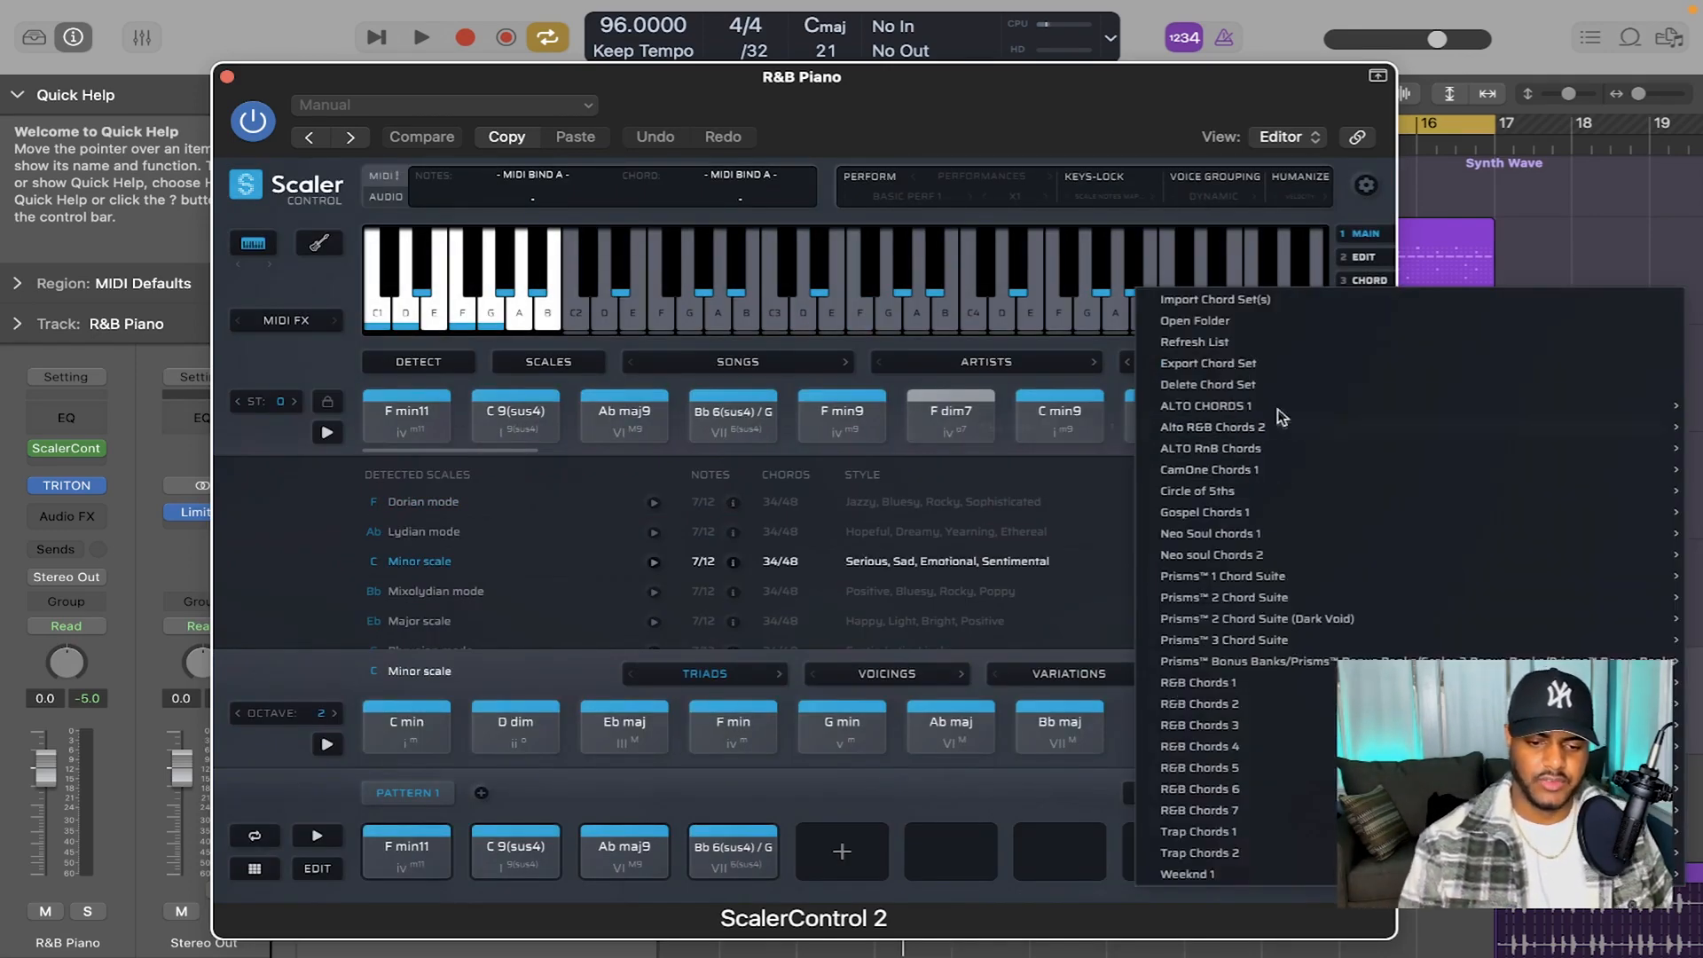
{"action": "mouse_move", "coordinate": [1269, 430]}
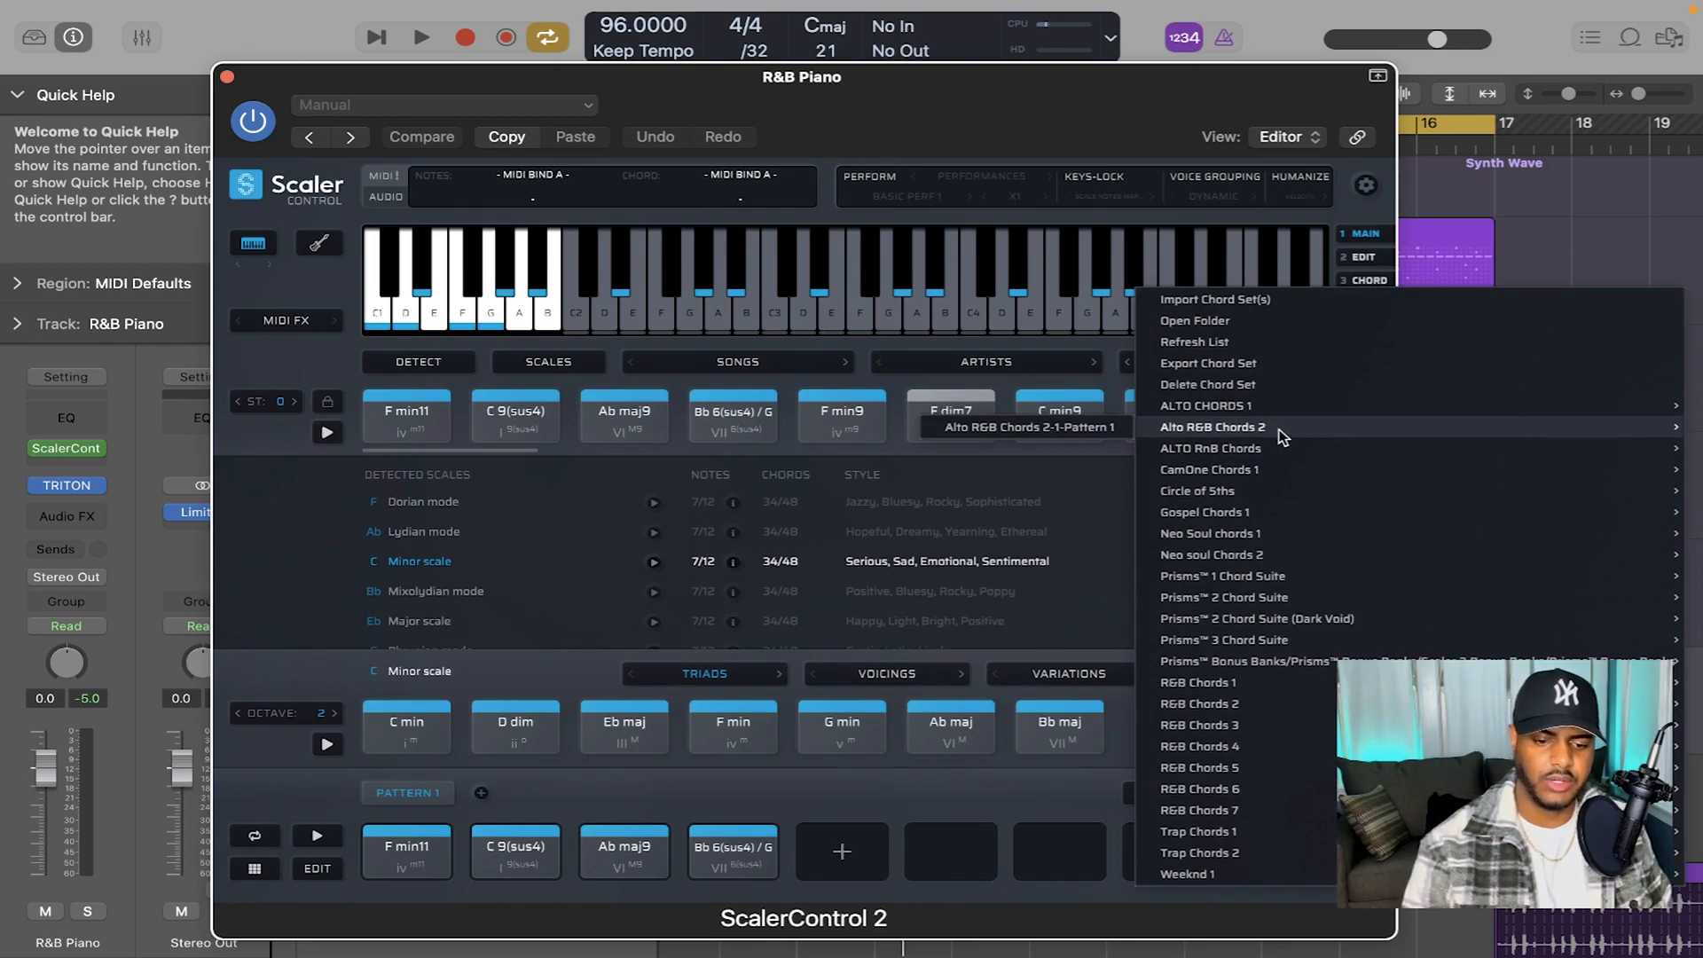
{"action": "left_click", "coordinate": [1030, 427]}
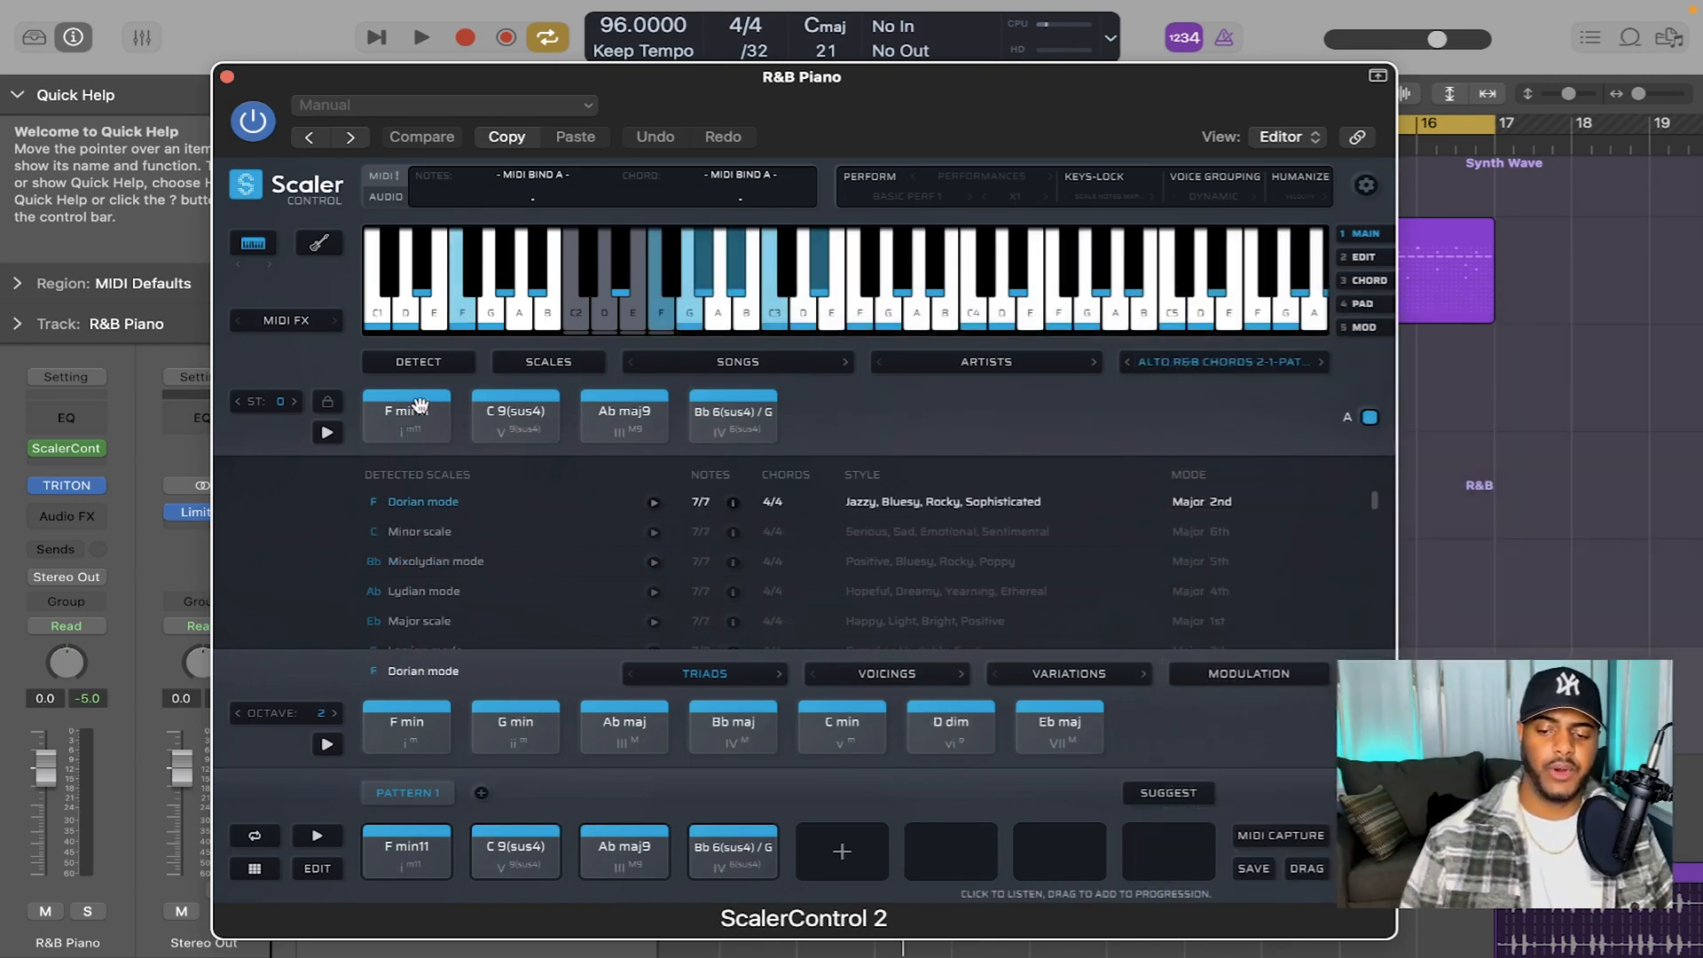
{"action": "left_click", "coordinate": [227, 80]}
- Play back the R&B Drums and R&B Piano regions in the cycle range from bar 9 to 13, and stop playback
{"action": "key", "text": "space"}
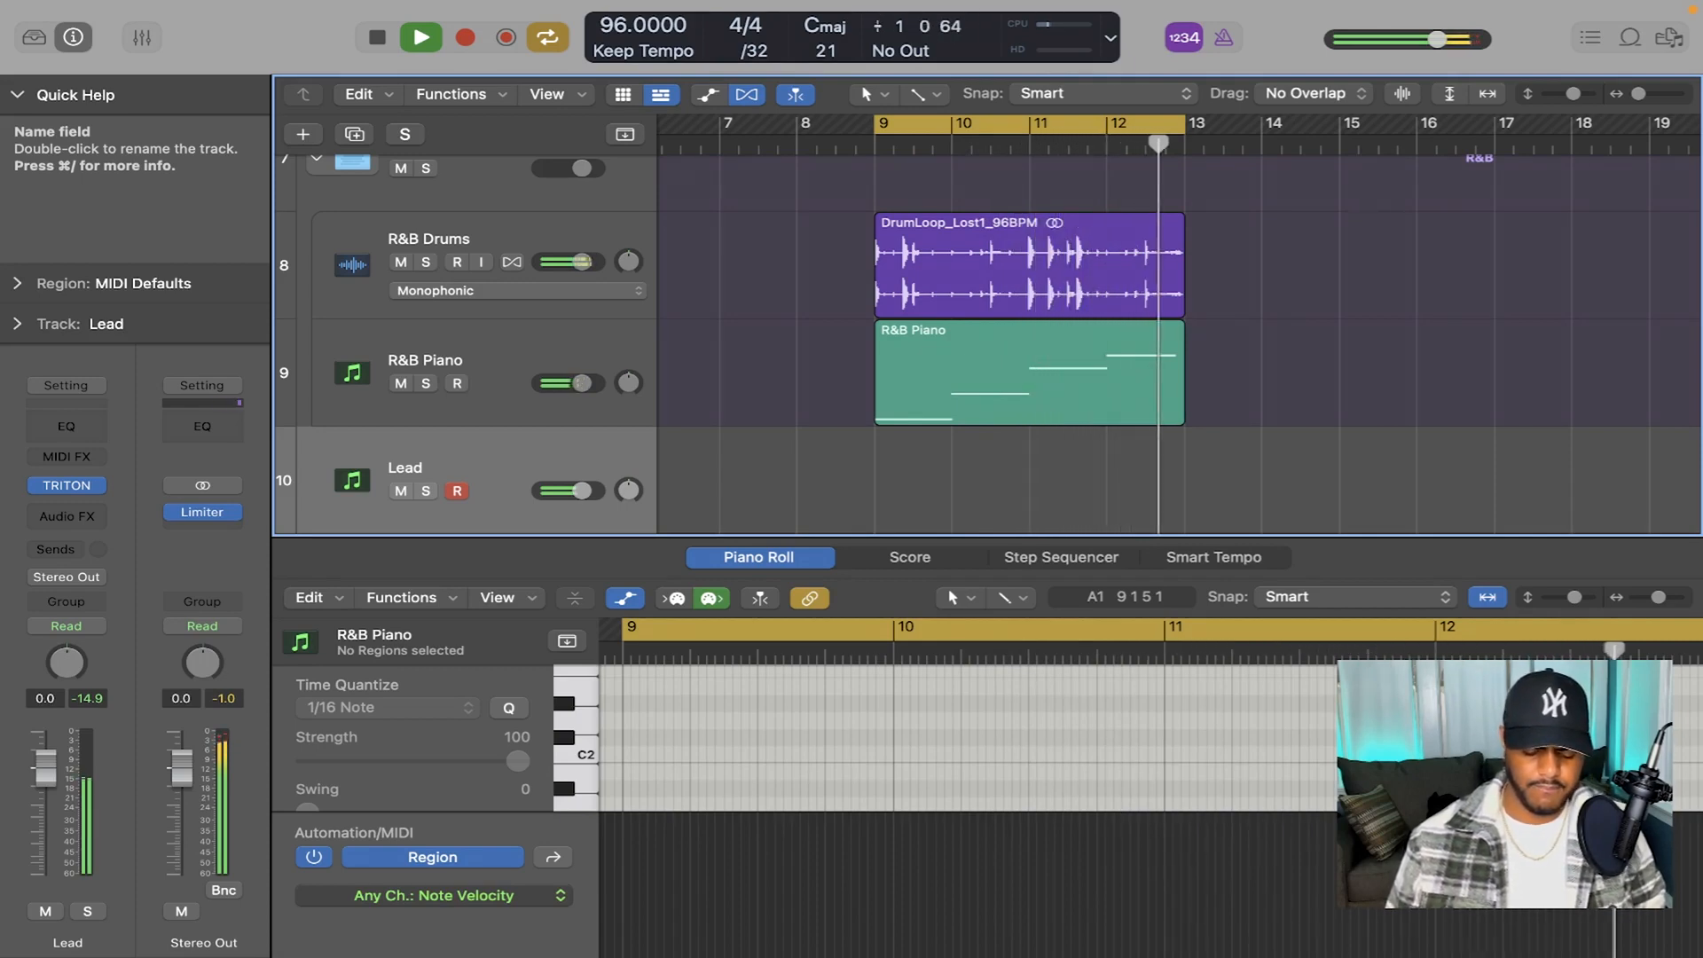
{"action": "key", "text": "space"}
{"action": "scroll", "coordinate": [695, 284], "scroll_direction": "up", "scroll_amount": 3}
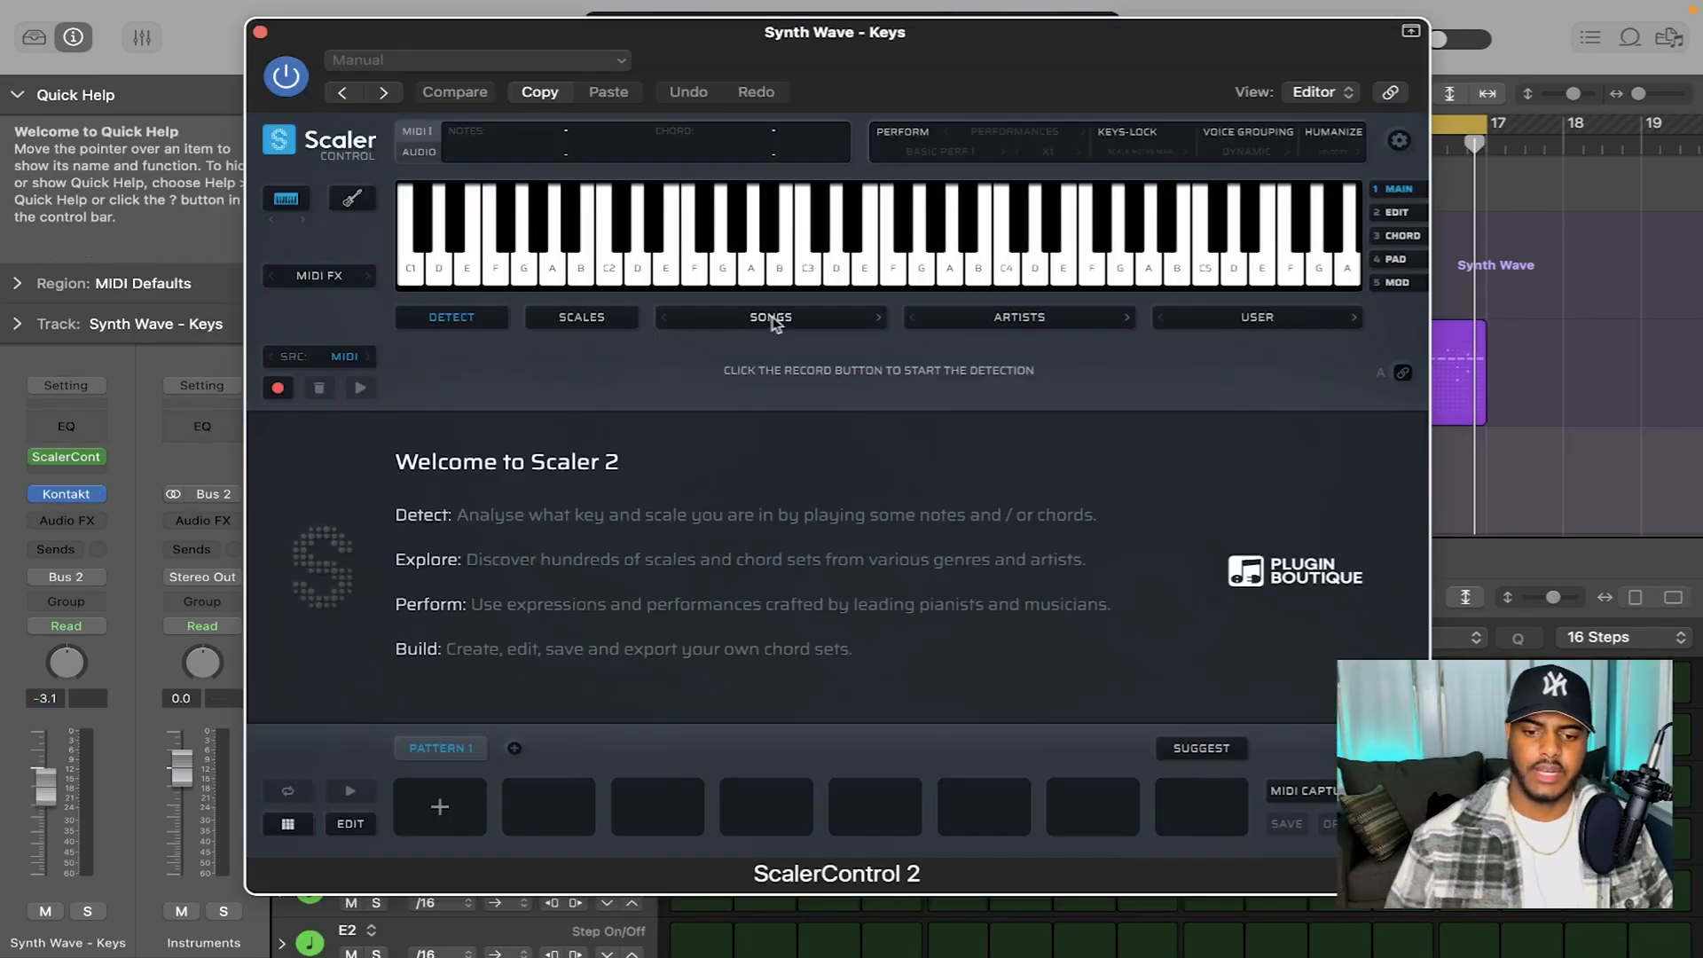
- Load the Synthwave 4 song chord set on the Synth Wave - Keys track and bind section A to MIDI
{"action": "left_click", "coordinate": [793, 319]}
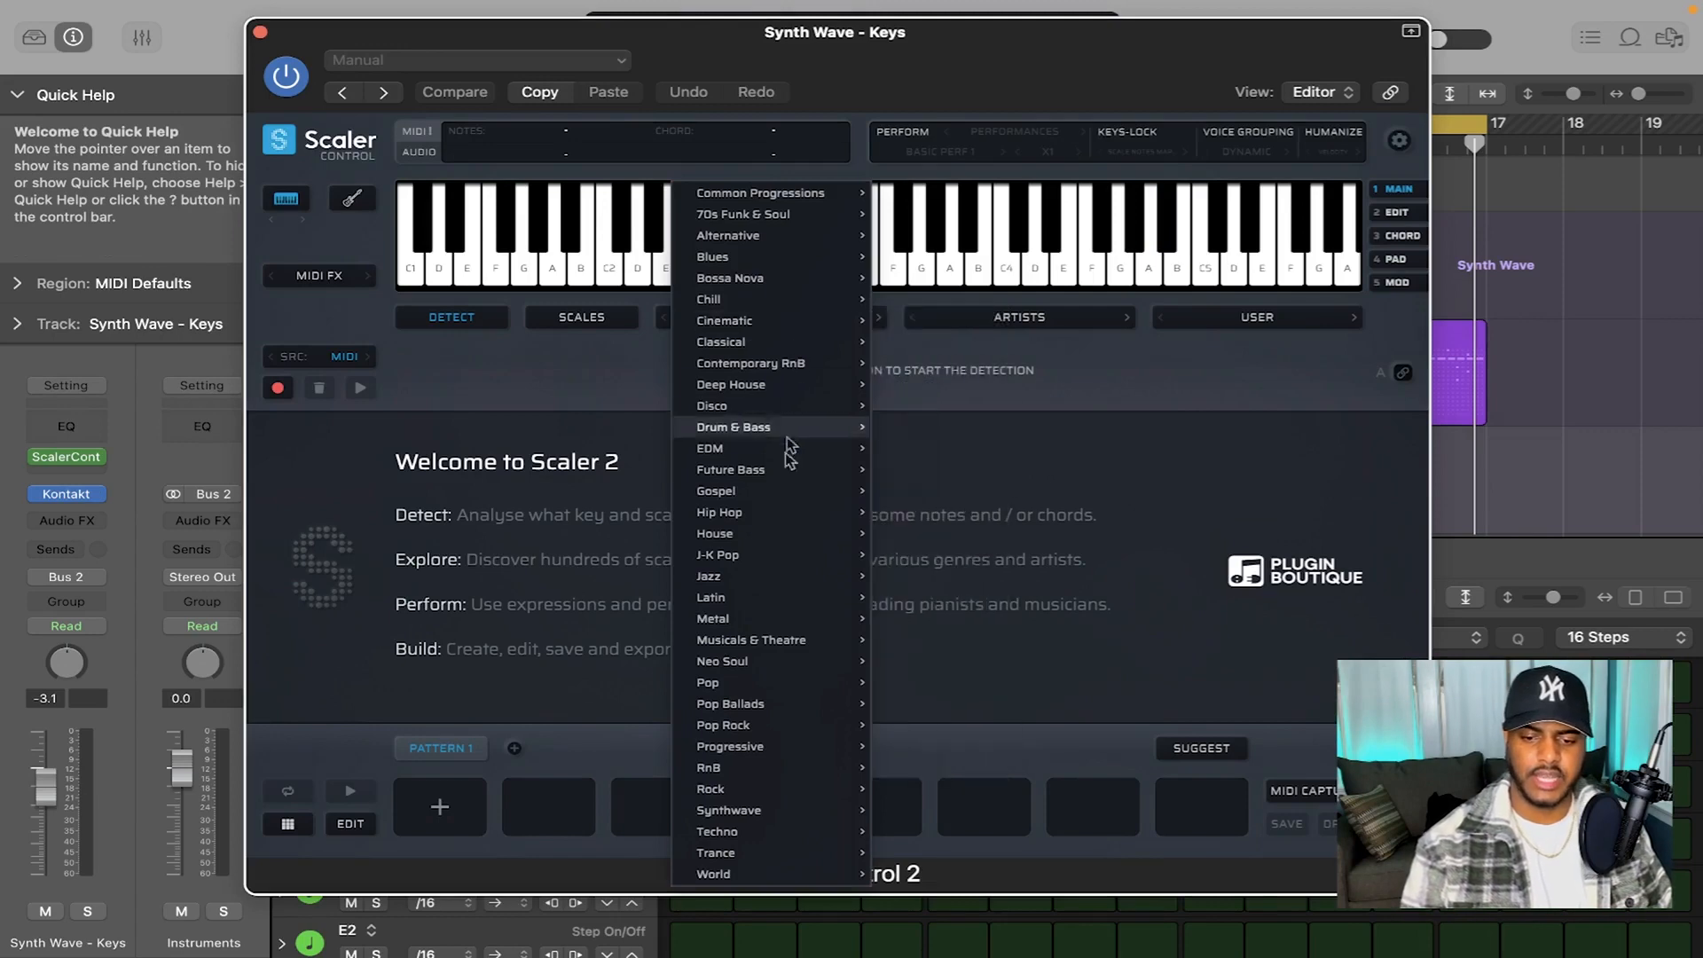
{"action": "mouse_move", "coordinate": [807, 751]}
{"action": "mouse_move", "coordinate": [799, 811]}
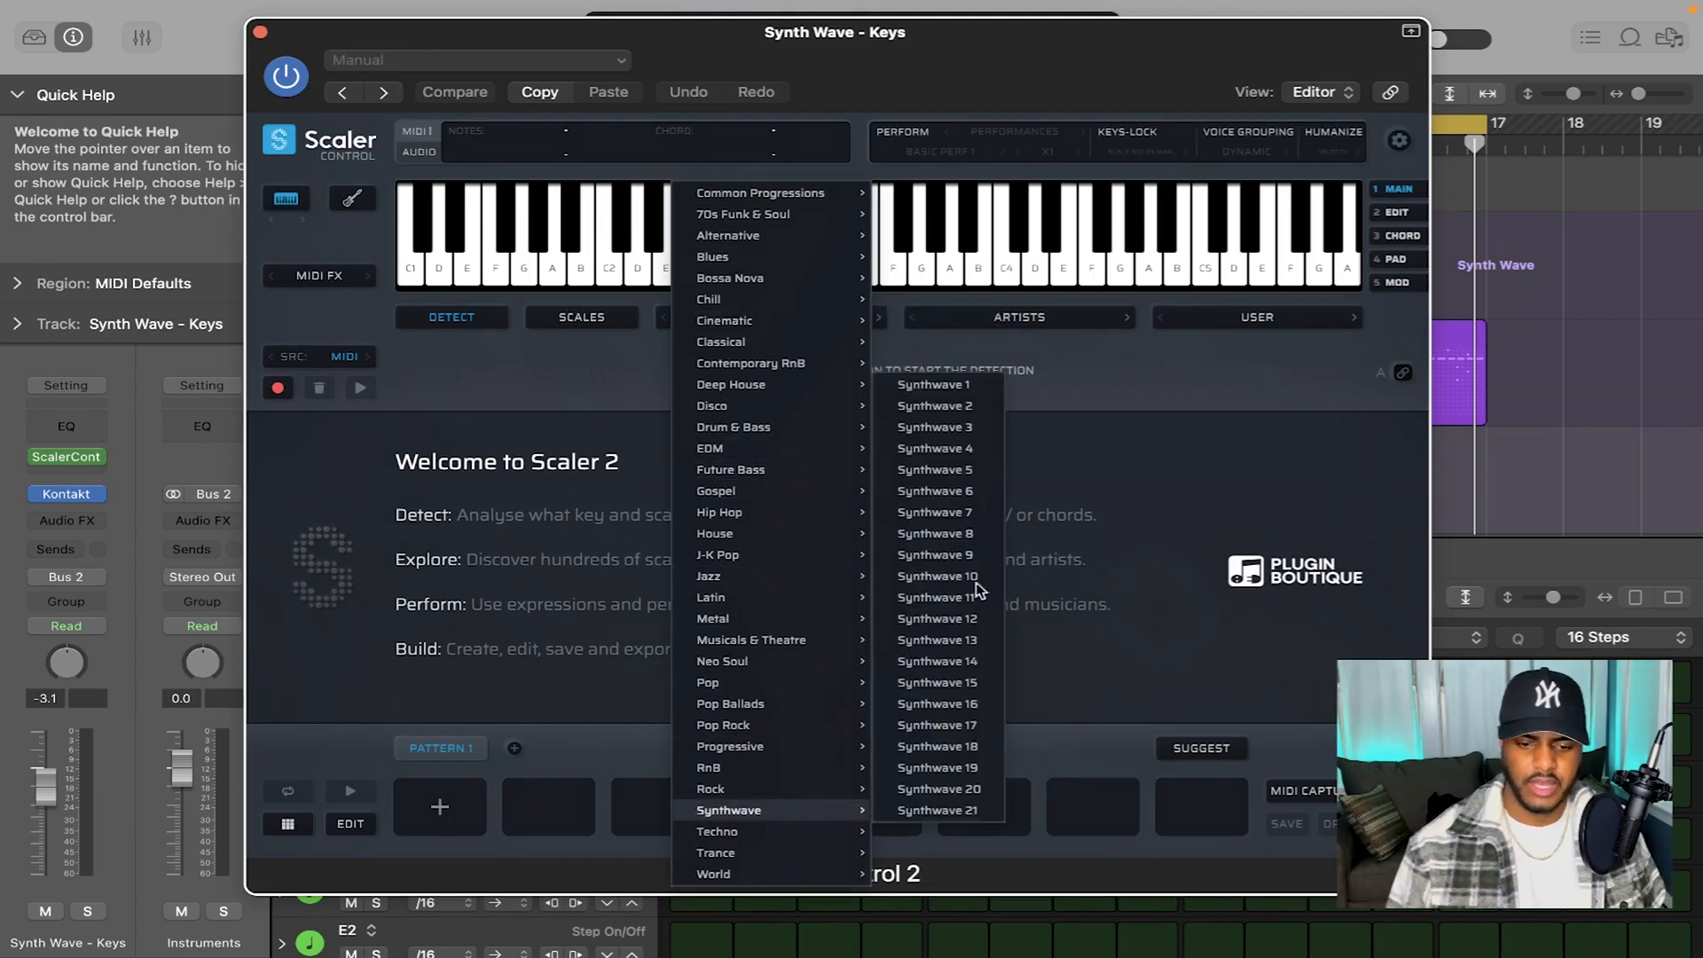
{"action": "left_click", "coordinate": [965, 450]}
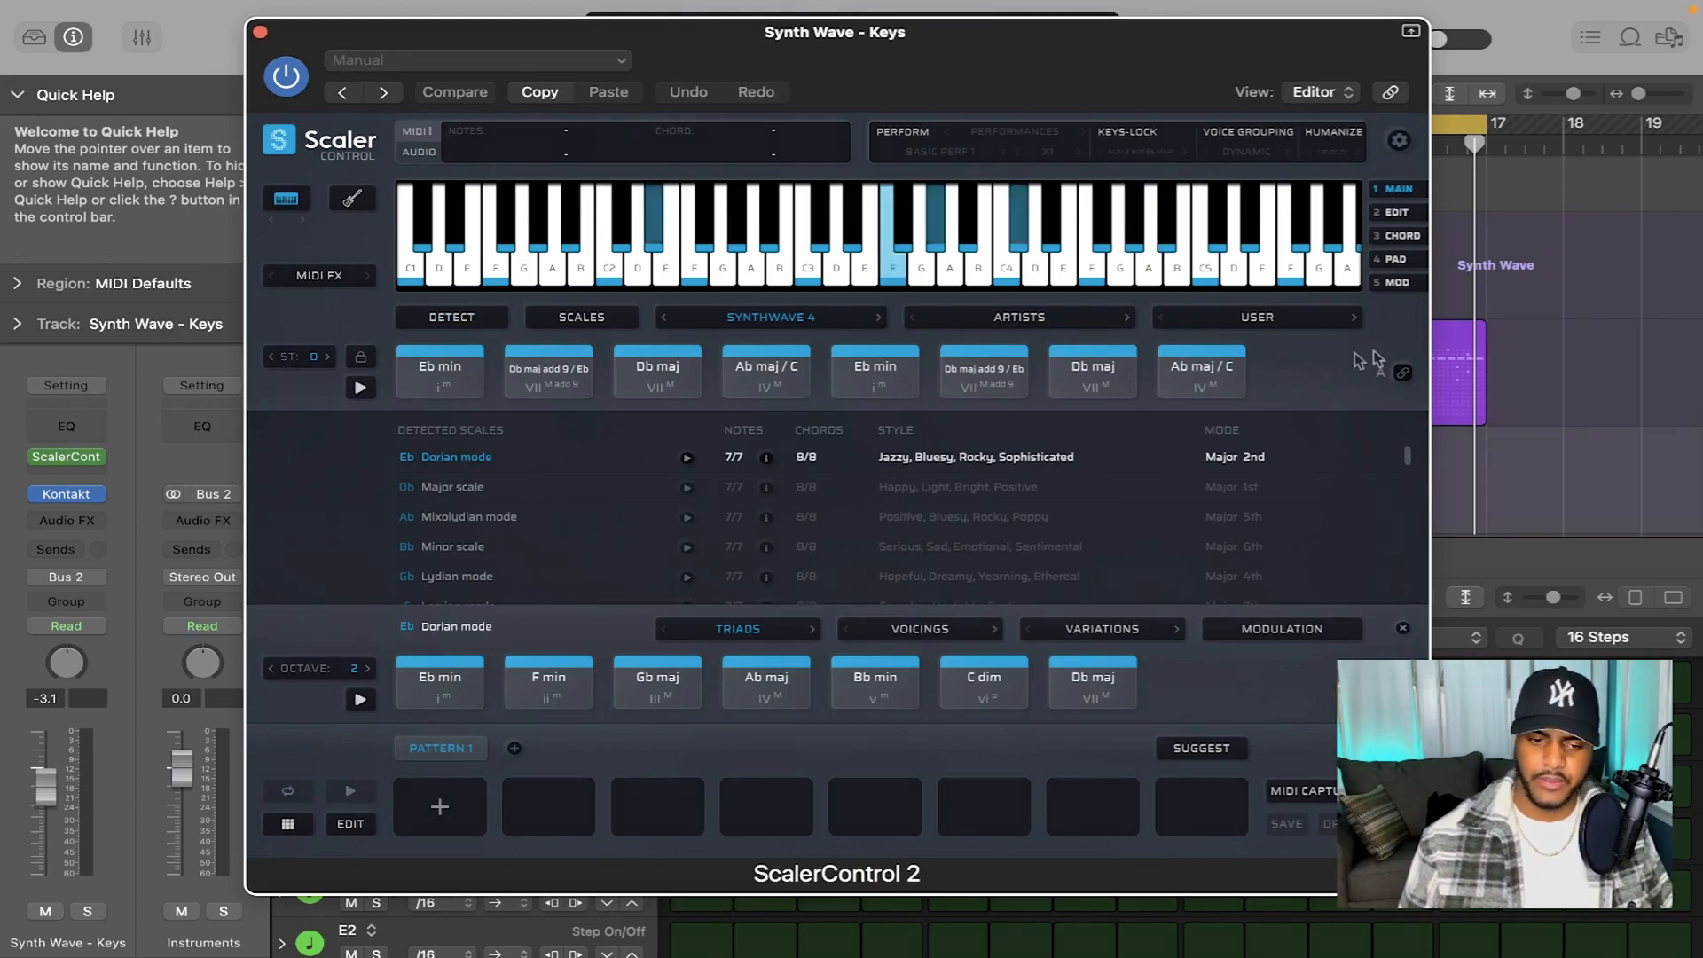
{"action": "left_click", "coordinate": [1403, 372]}
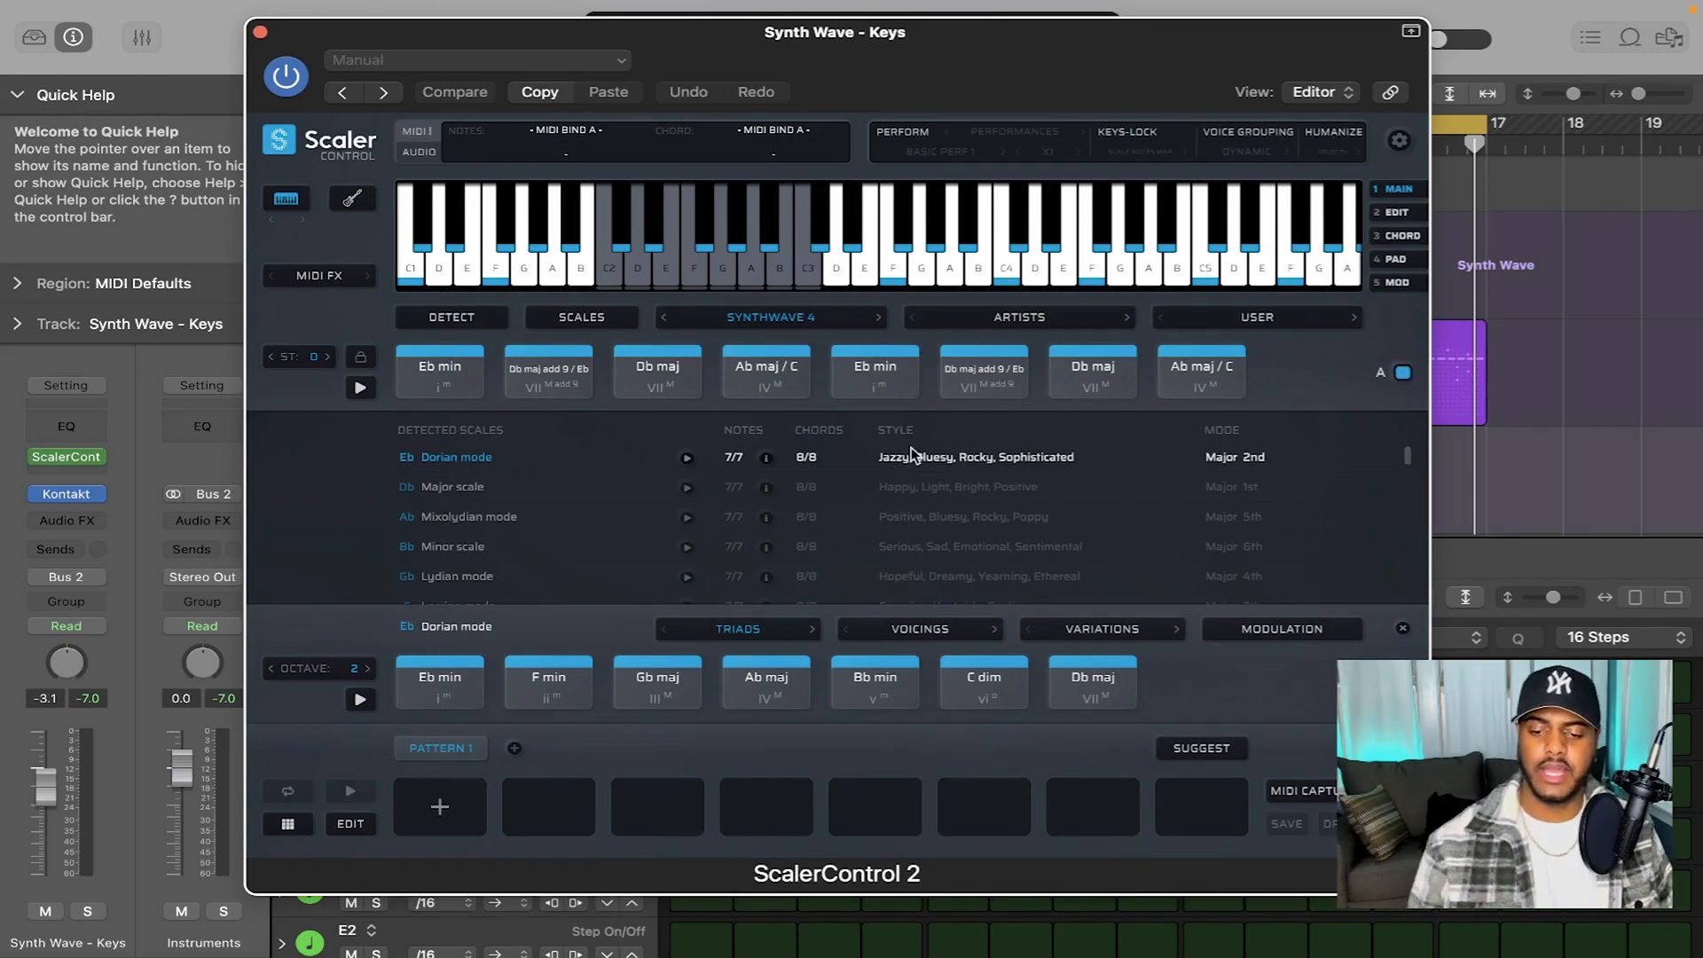
- Transpose the Synthwave 4 chords up 3 semitones and record a take with them on the Synth Wave - Keys track
{"action": "scroll", "coordinate": [312, 357], "scroll_direction": "up", "scroll_amount": 3}
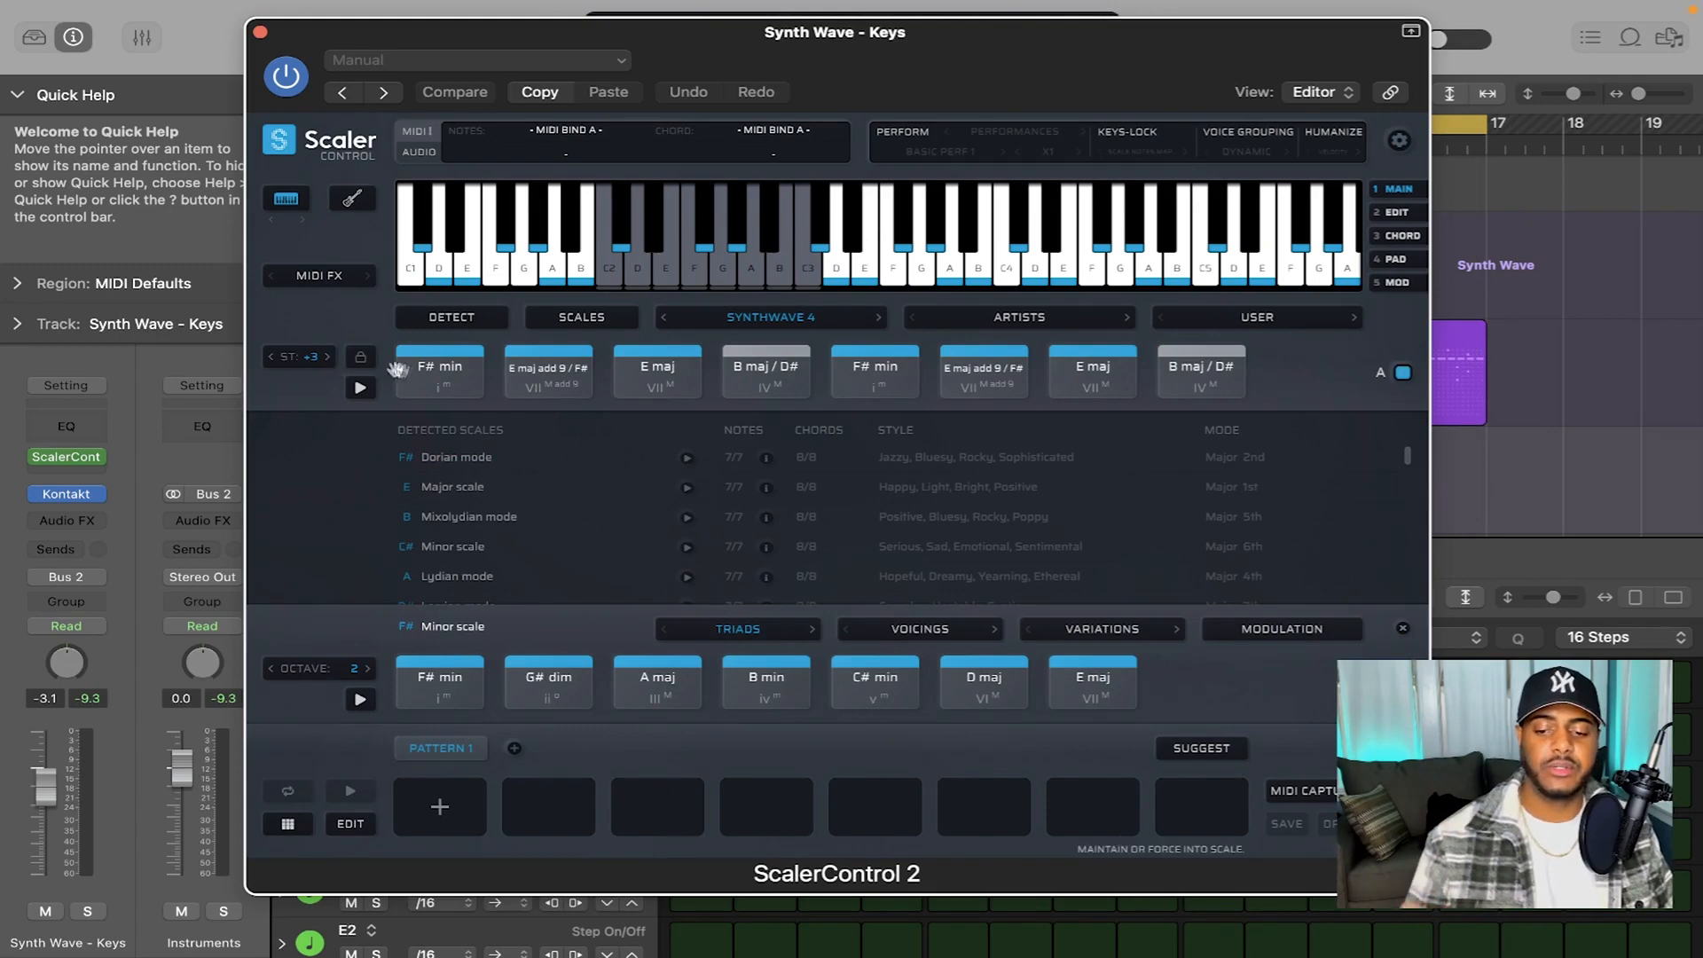
{"action": "left_click", "coordinate": [427, 386]}
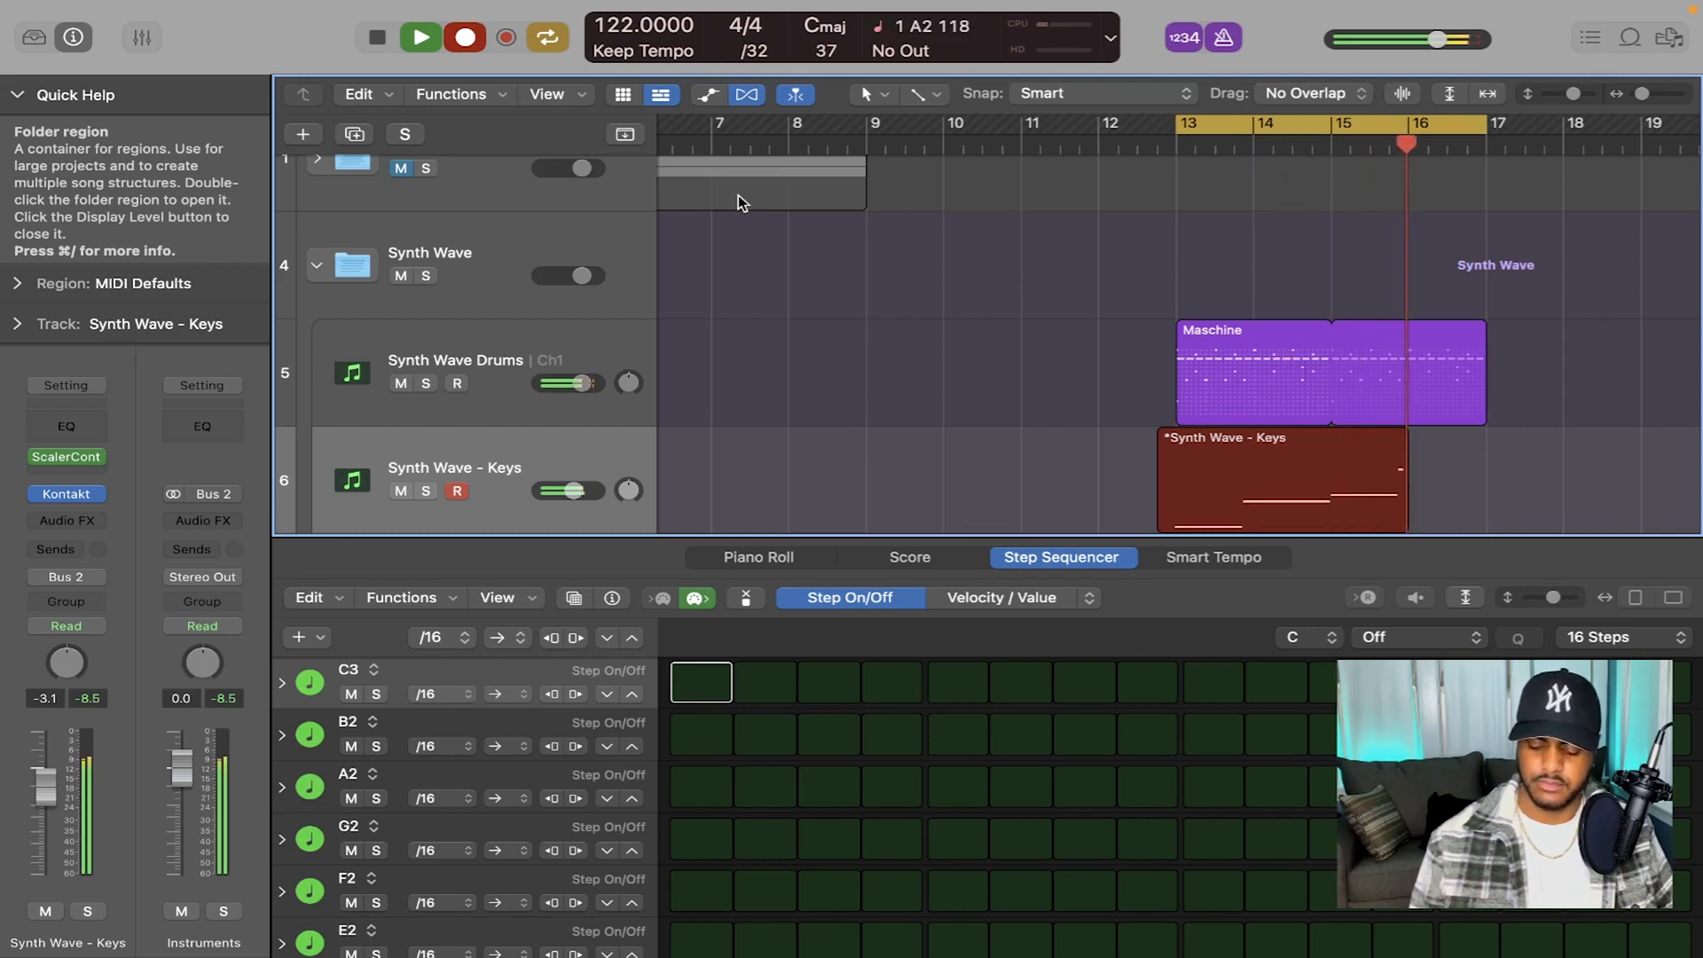
{"action": "key", "text": "space"}
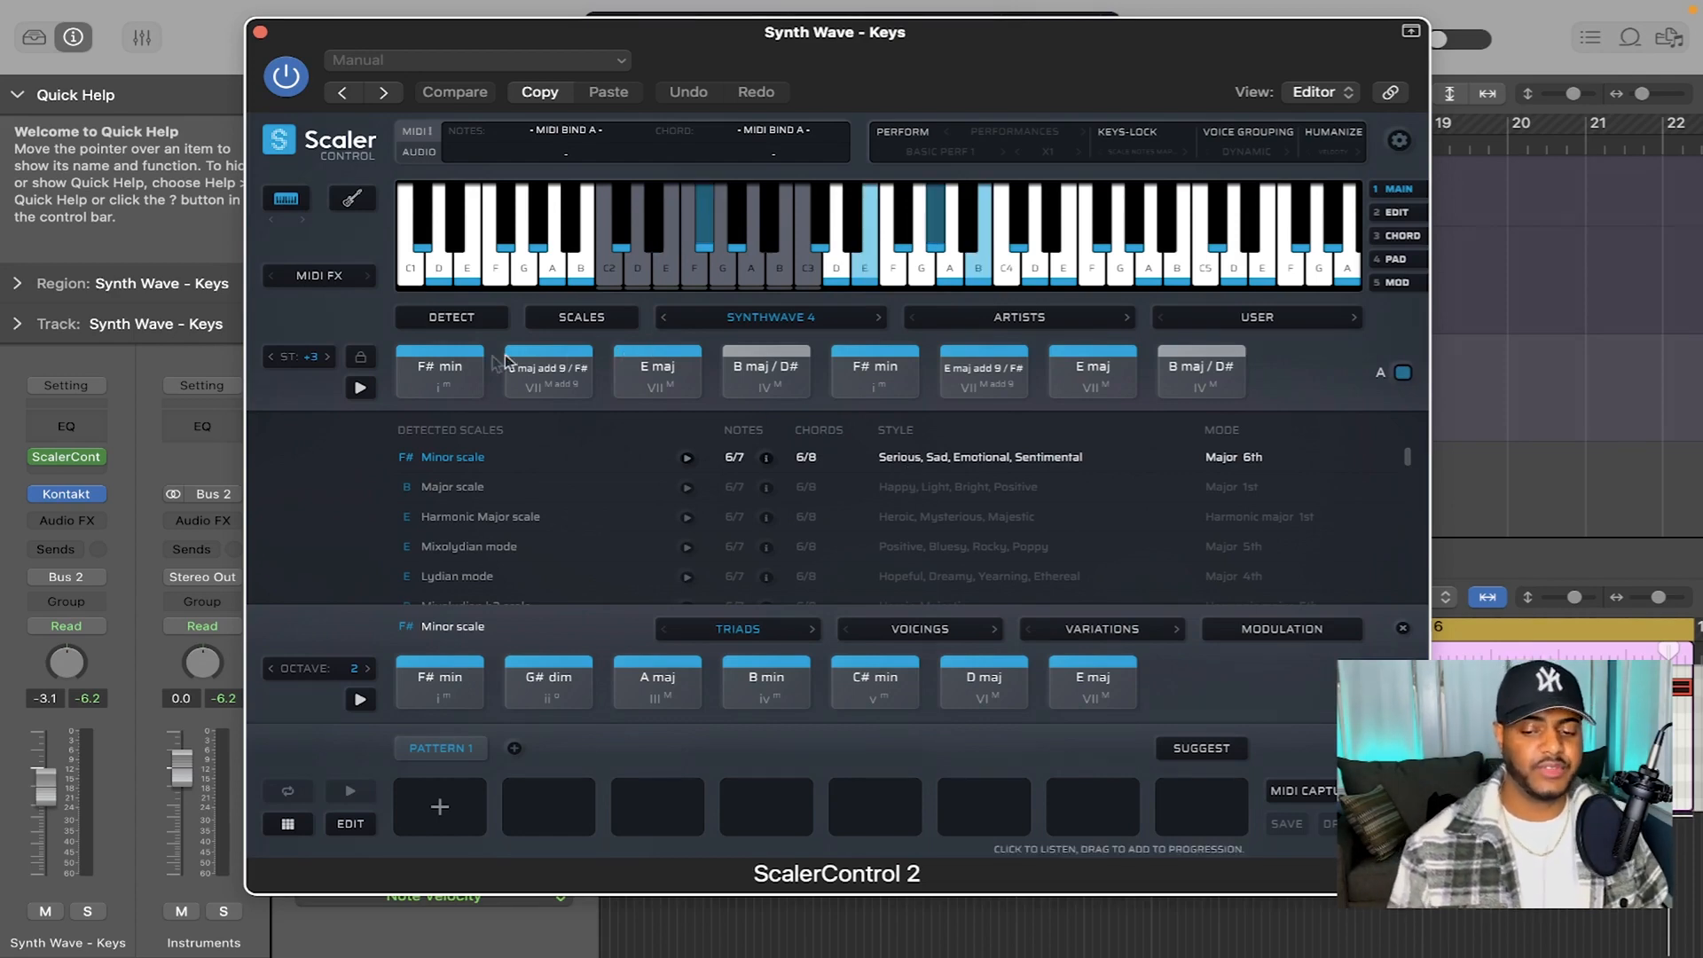
- Set the Synthwave 4 chord set's semitone transposition to +4
{"action": "left_click", "coordinate": [329, 356]}
{"action": "left_click", "coordinate": [328, 357]}
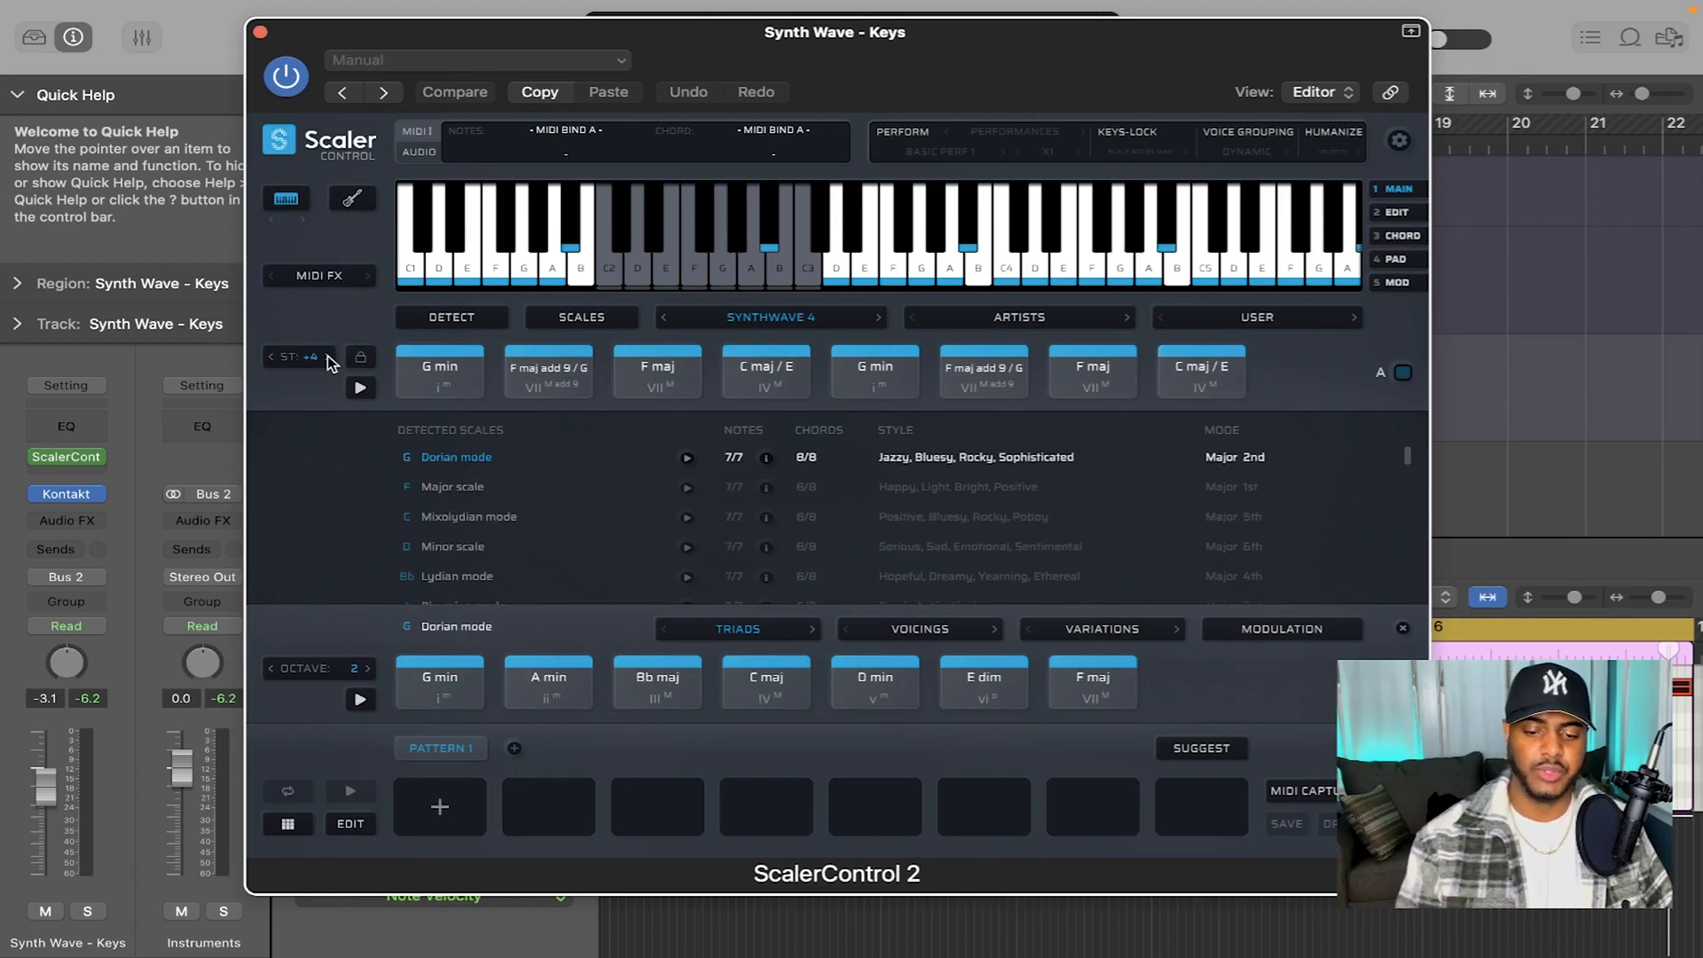
{"action": "left_click", "coordinate": [932, 489]}
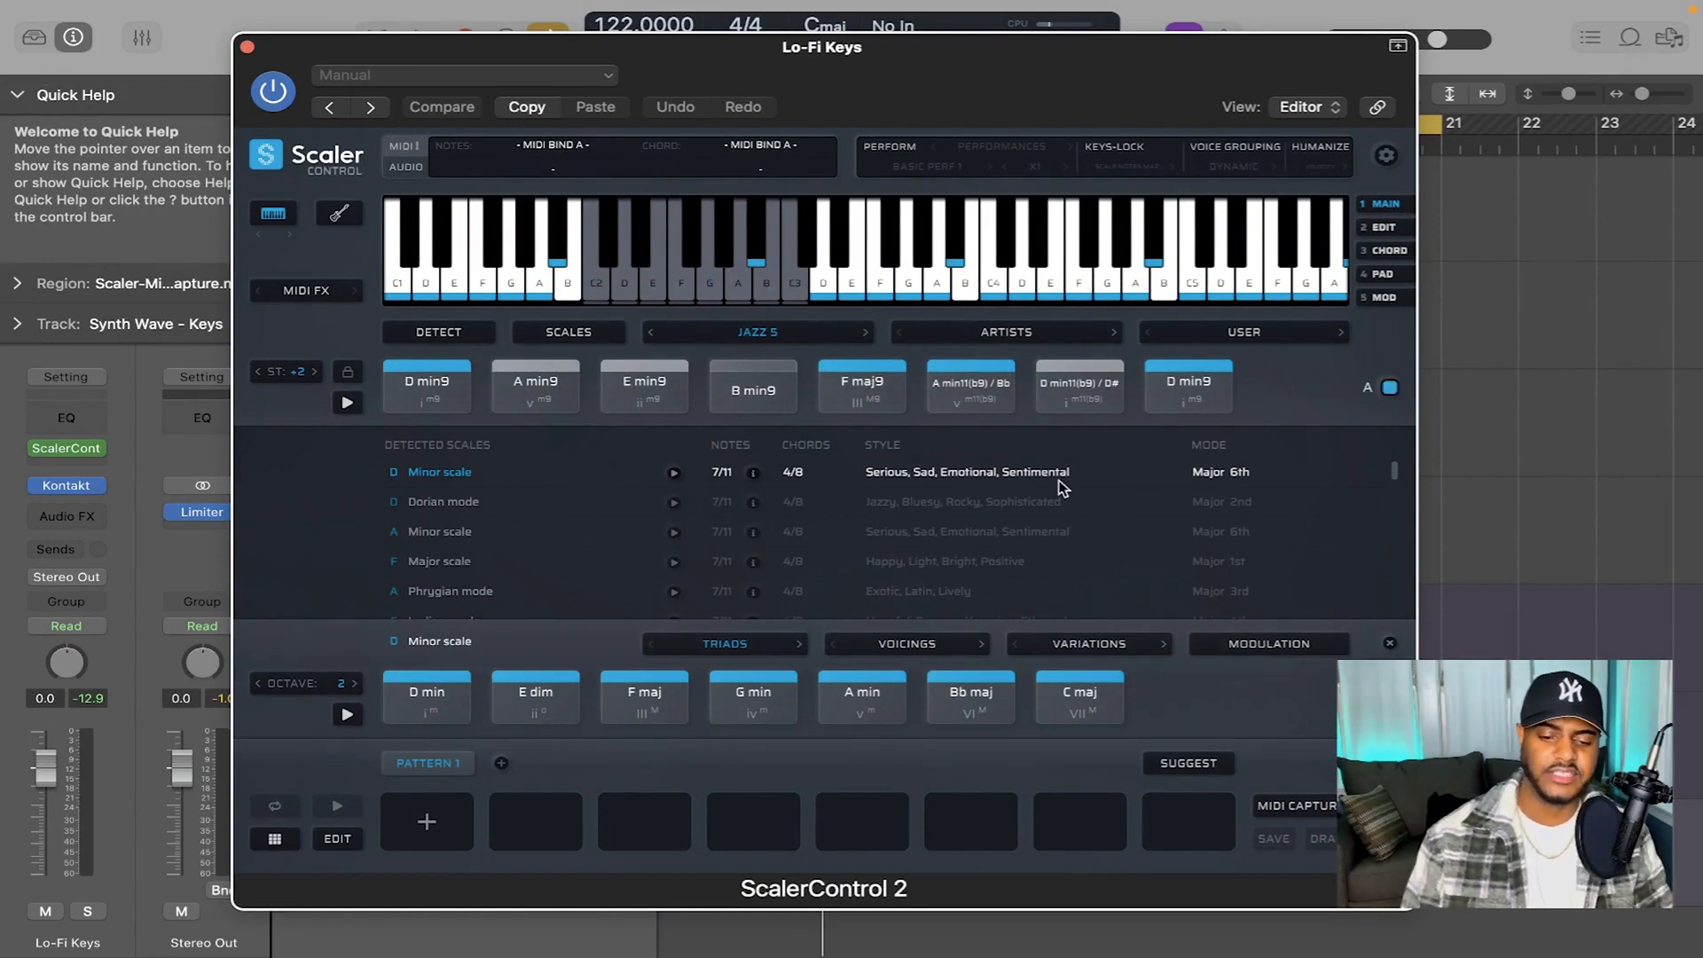
- Preview the D min9 chord of the Jazz 5 set on Lo-Fi Keys and view Cymatics Origin on the Lo-Fi Drums track
{"action": "left_click", "coordinate": [422, 401]}
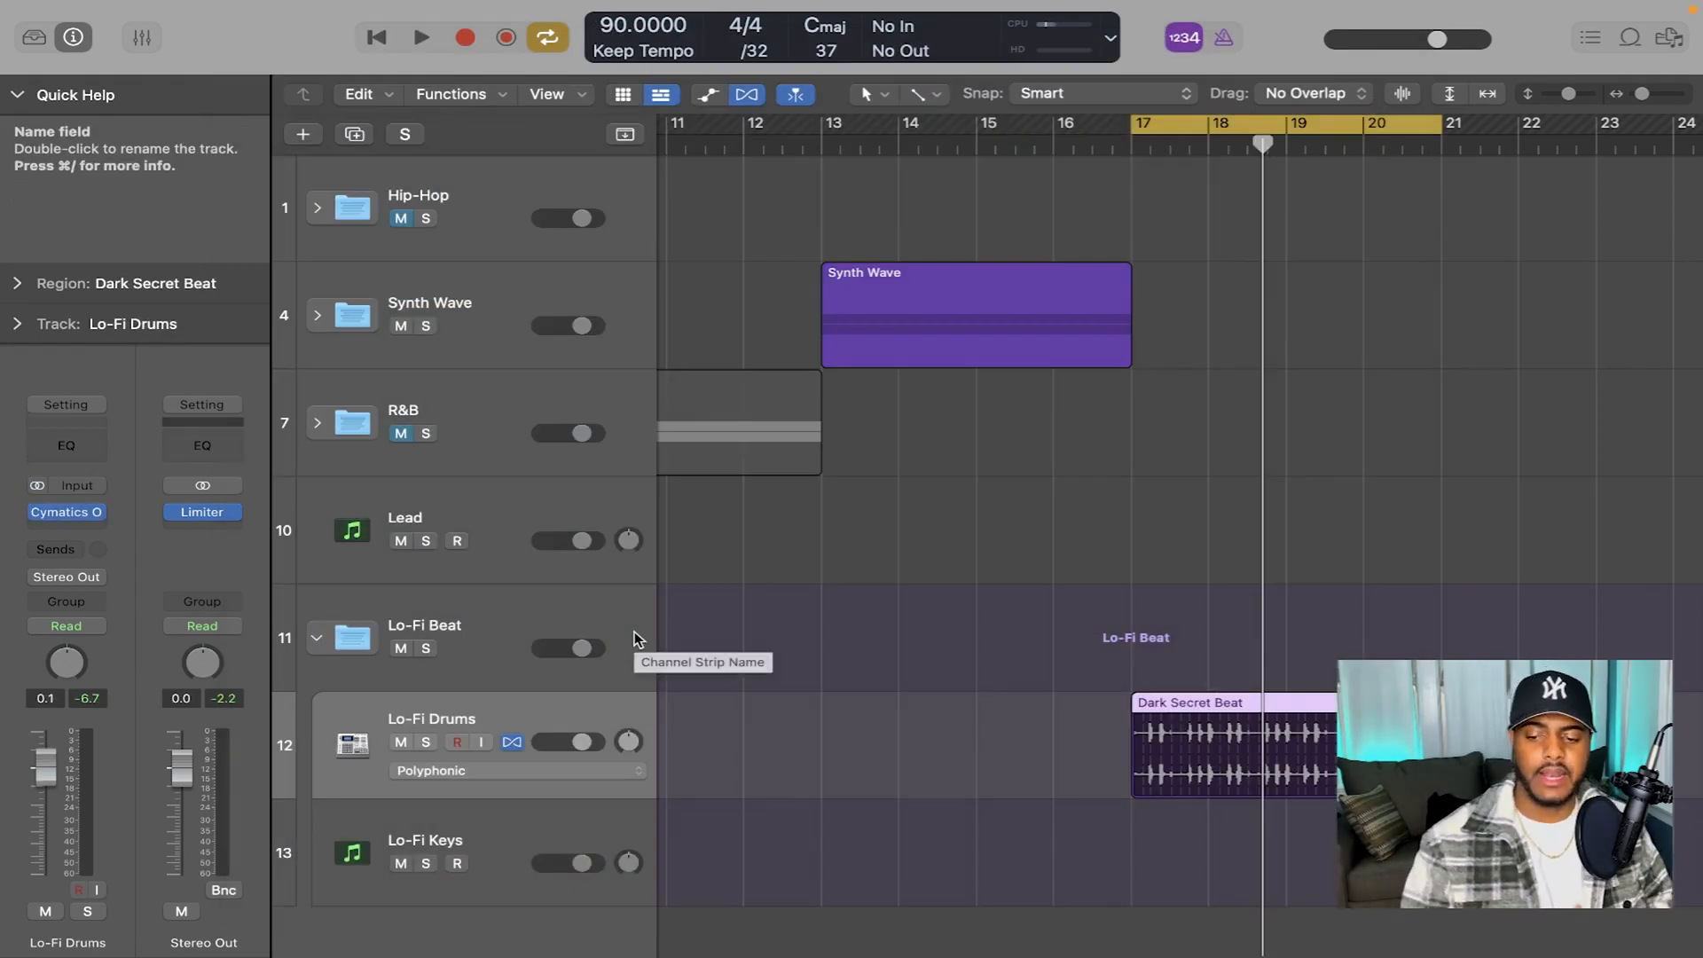
{"action": "left_click", "coordinate": [49, 513]}
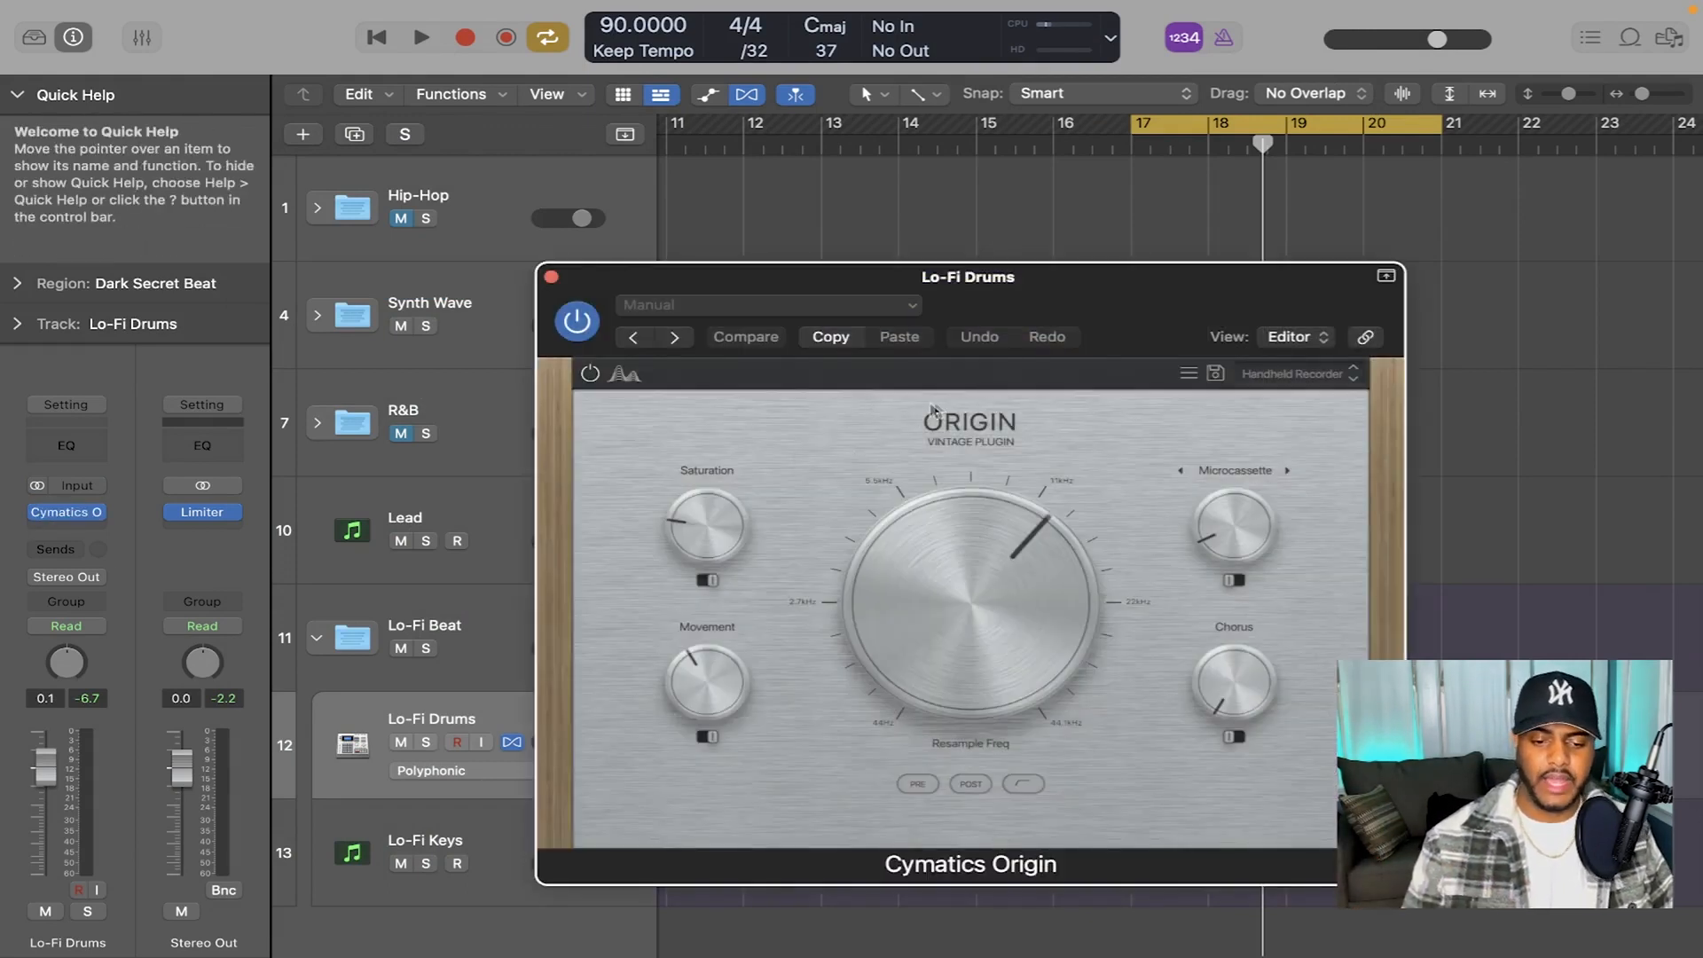
{"action": "key", "text": "super+w"}
- Play the Jazz 5 chords over the Lo-Fi drums and capture the performance with ScalerControl 2's MIDI Capture
{"action": "key", "text": "space"}
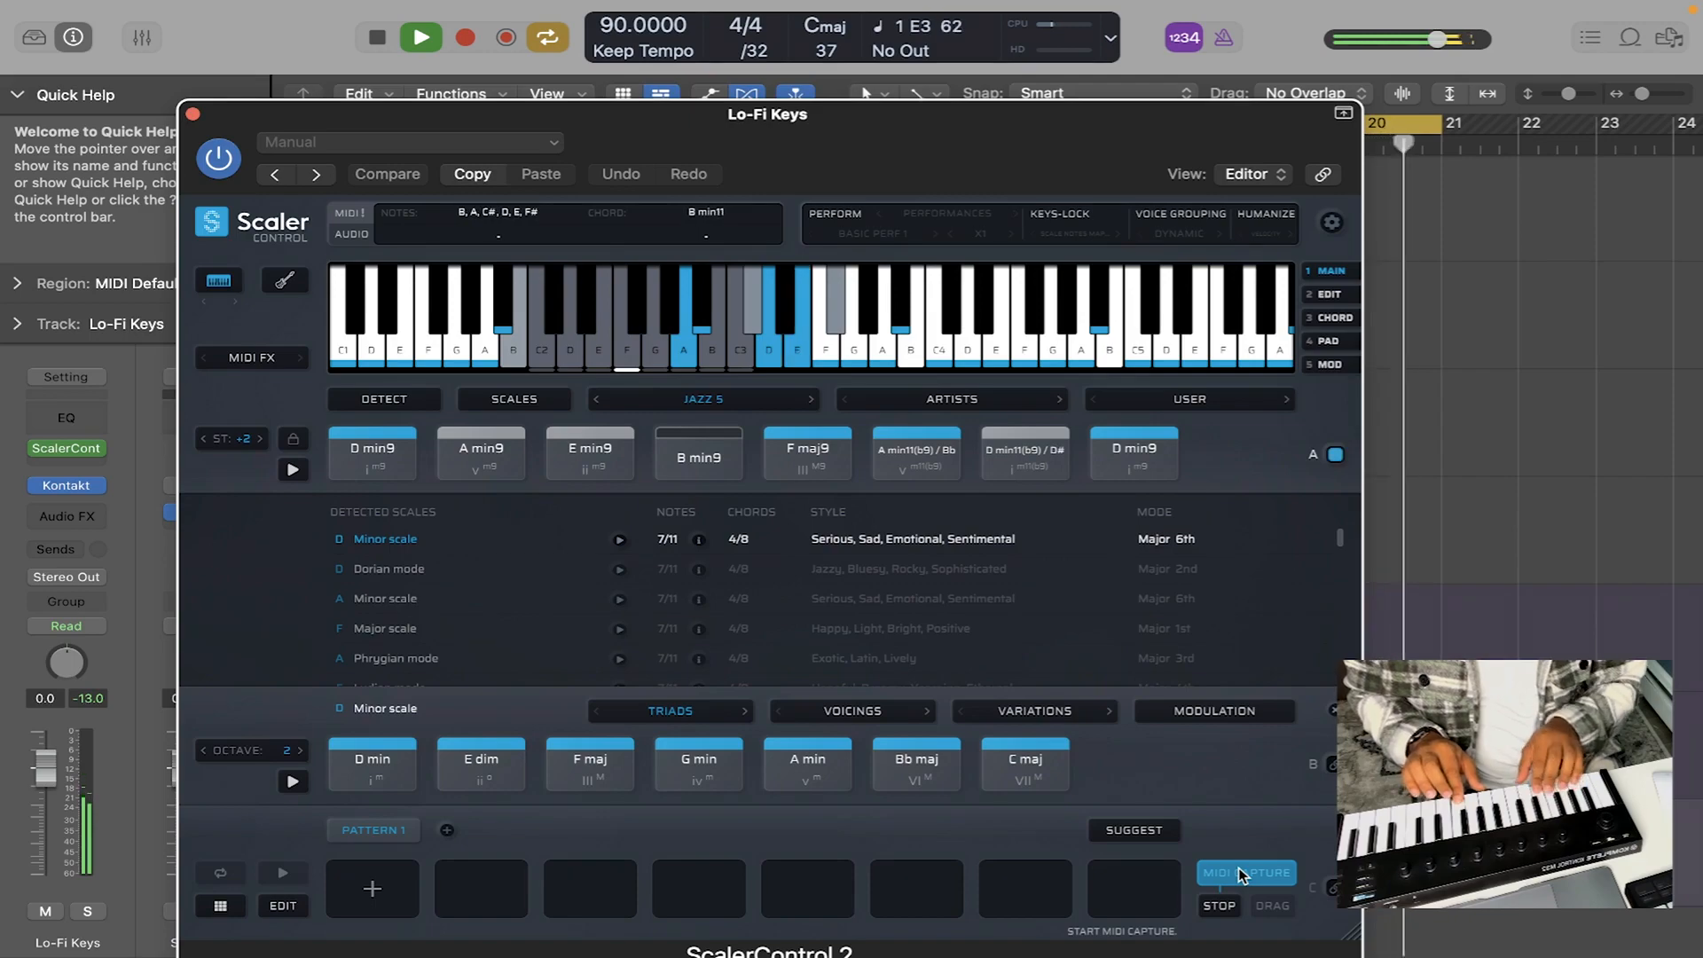
{"action": "left_click", "coordinate": [1242, 874]}
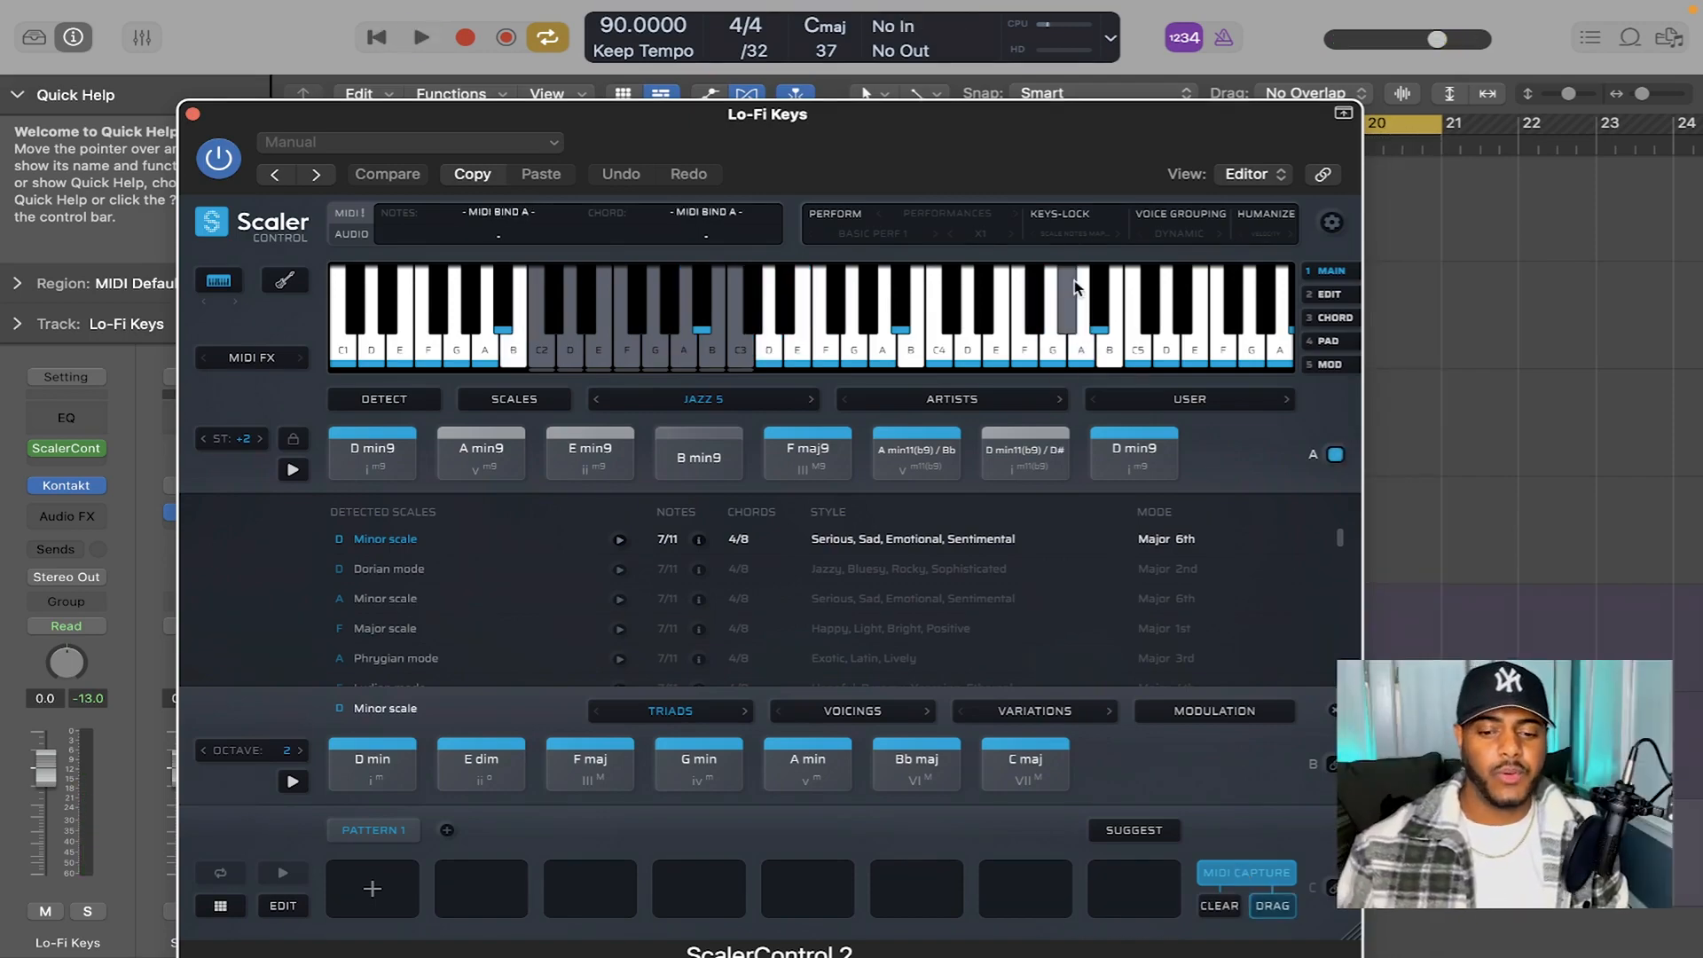
- Bypass ScalerControl 2 on Lo-Fi Keys and place the captured MIDI on that track at bar 17 without importing tempo information
{"action": "left_click_drag", "start_coordinate": [993, 150], "coordinate": [734, 23]}
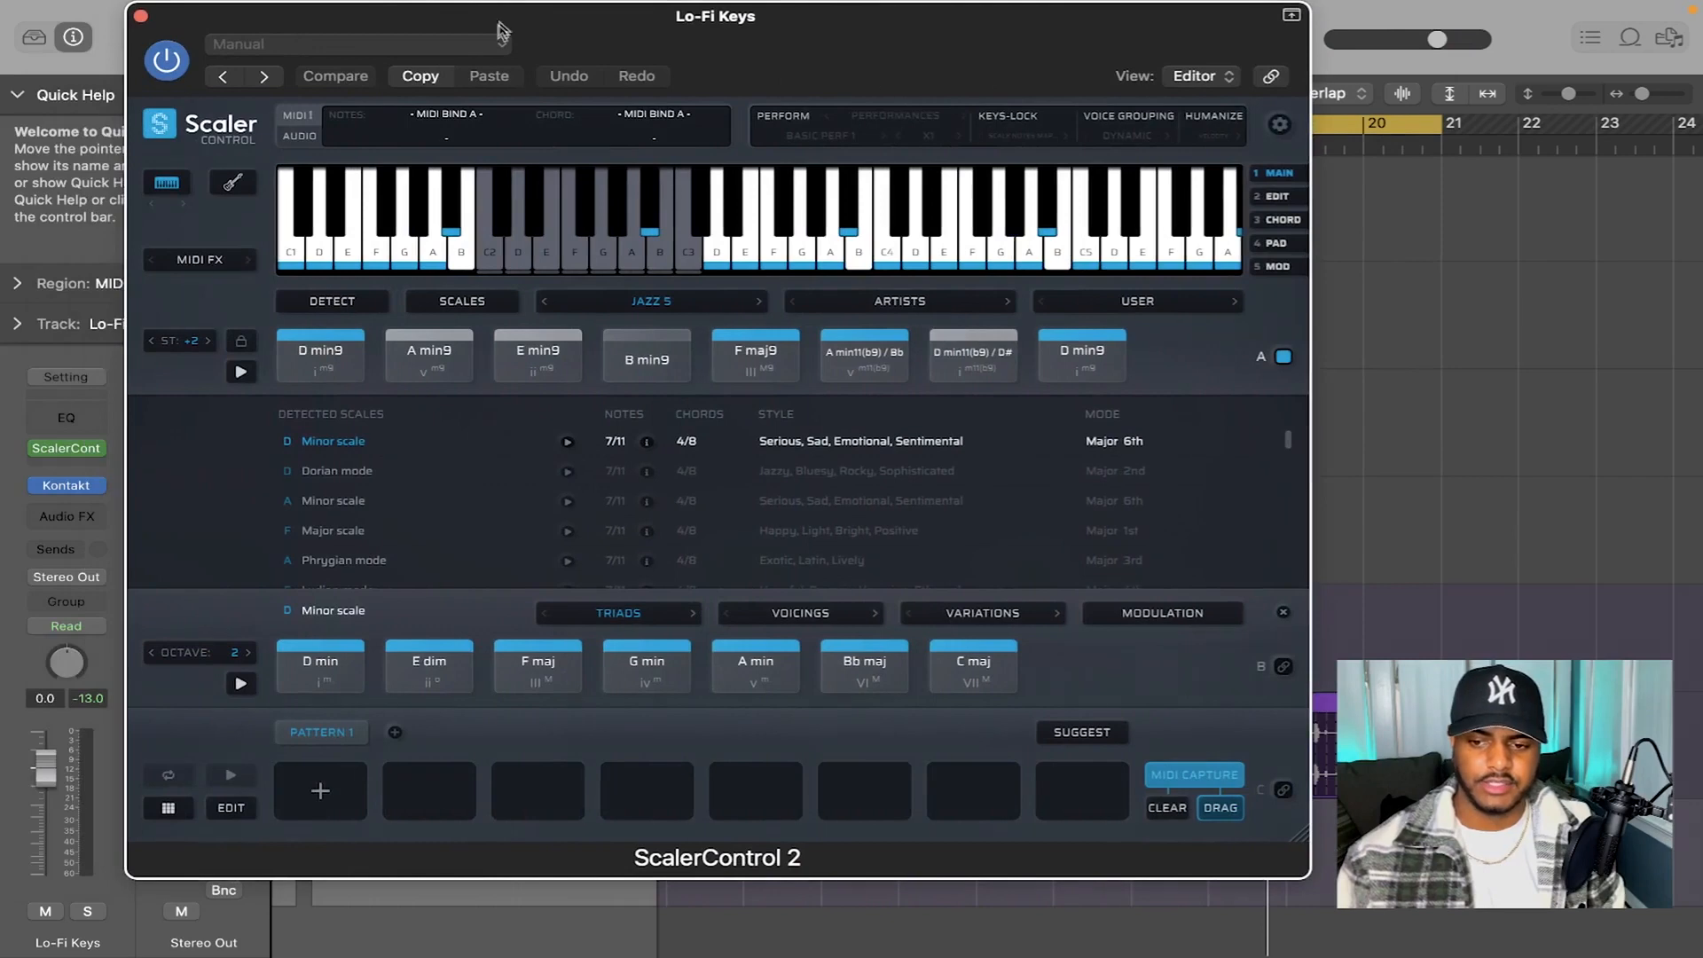
{"action": "left_click", "coordinate": [170, 69]}
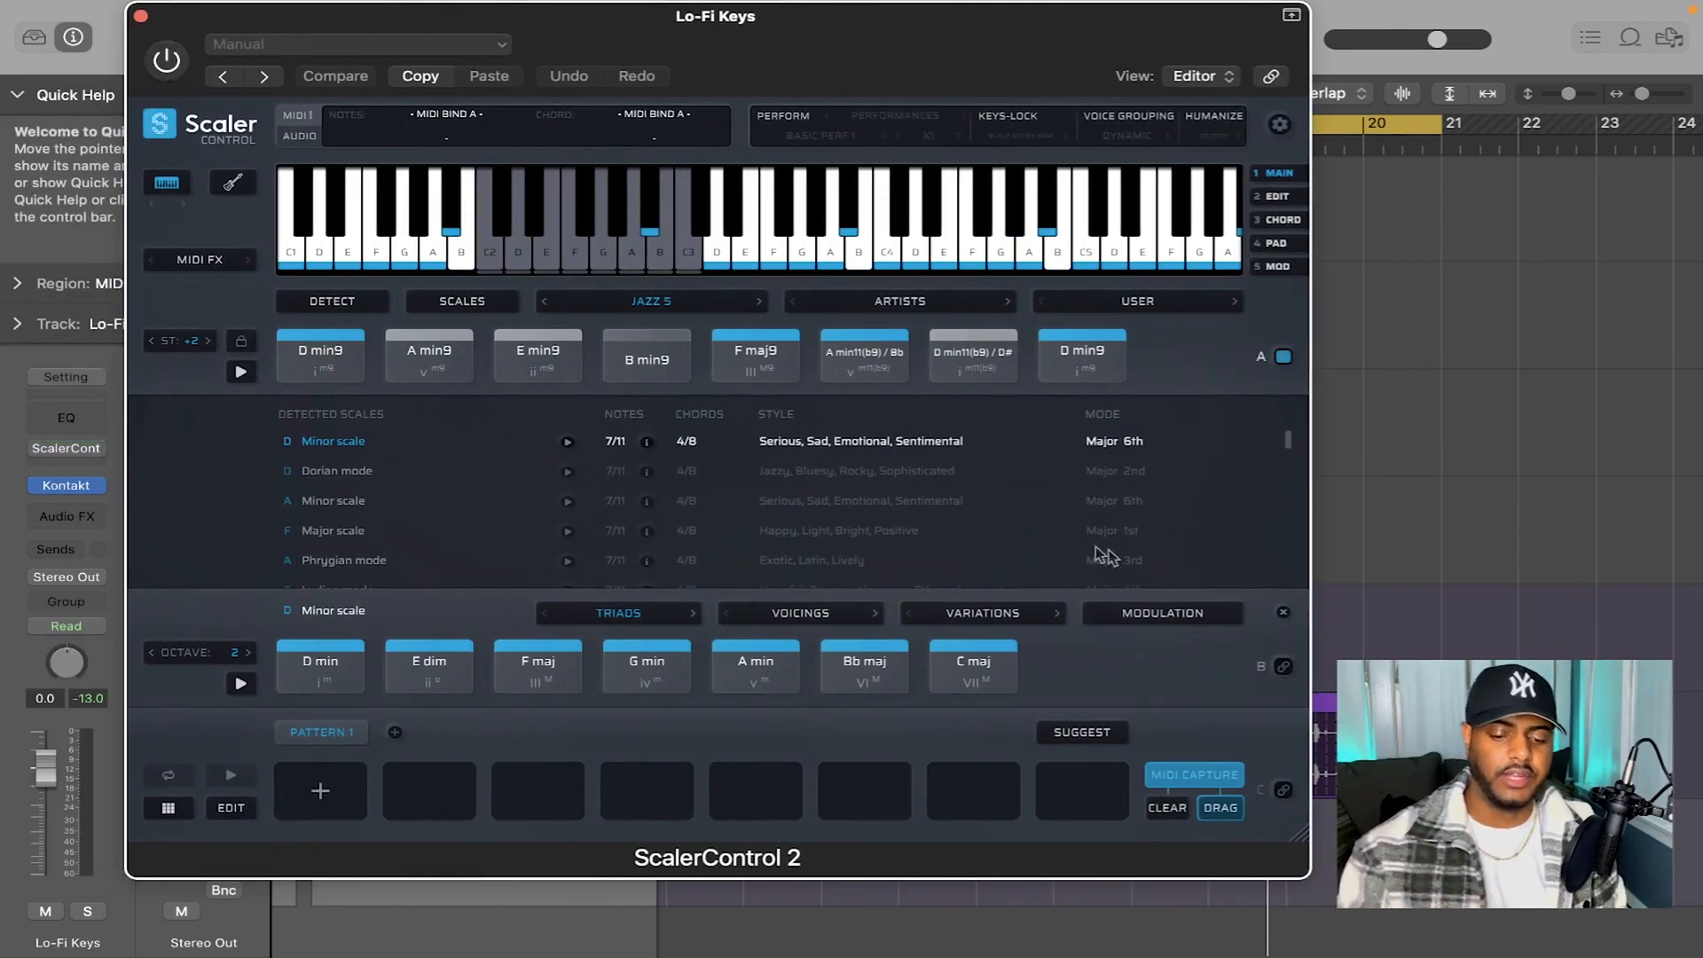
{"action": "left_click_drag", "start_coordinate": [1144, 51], "coordinate": [1021, 62]}
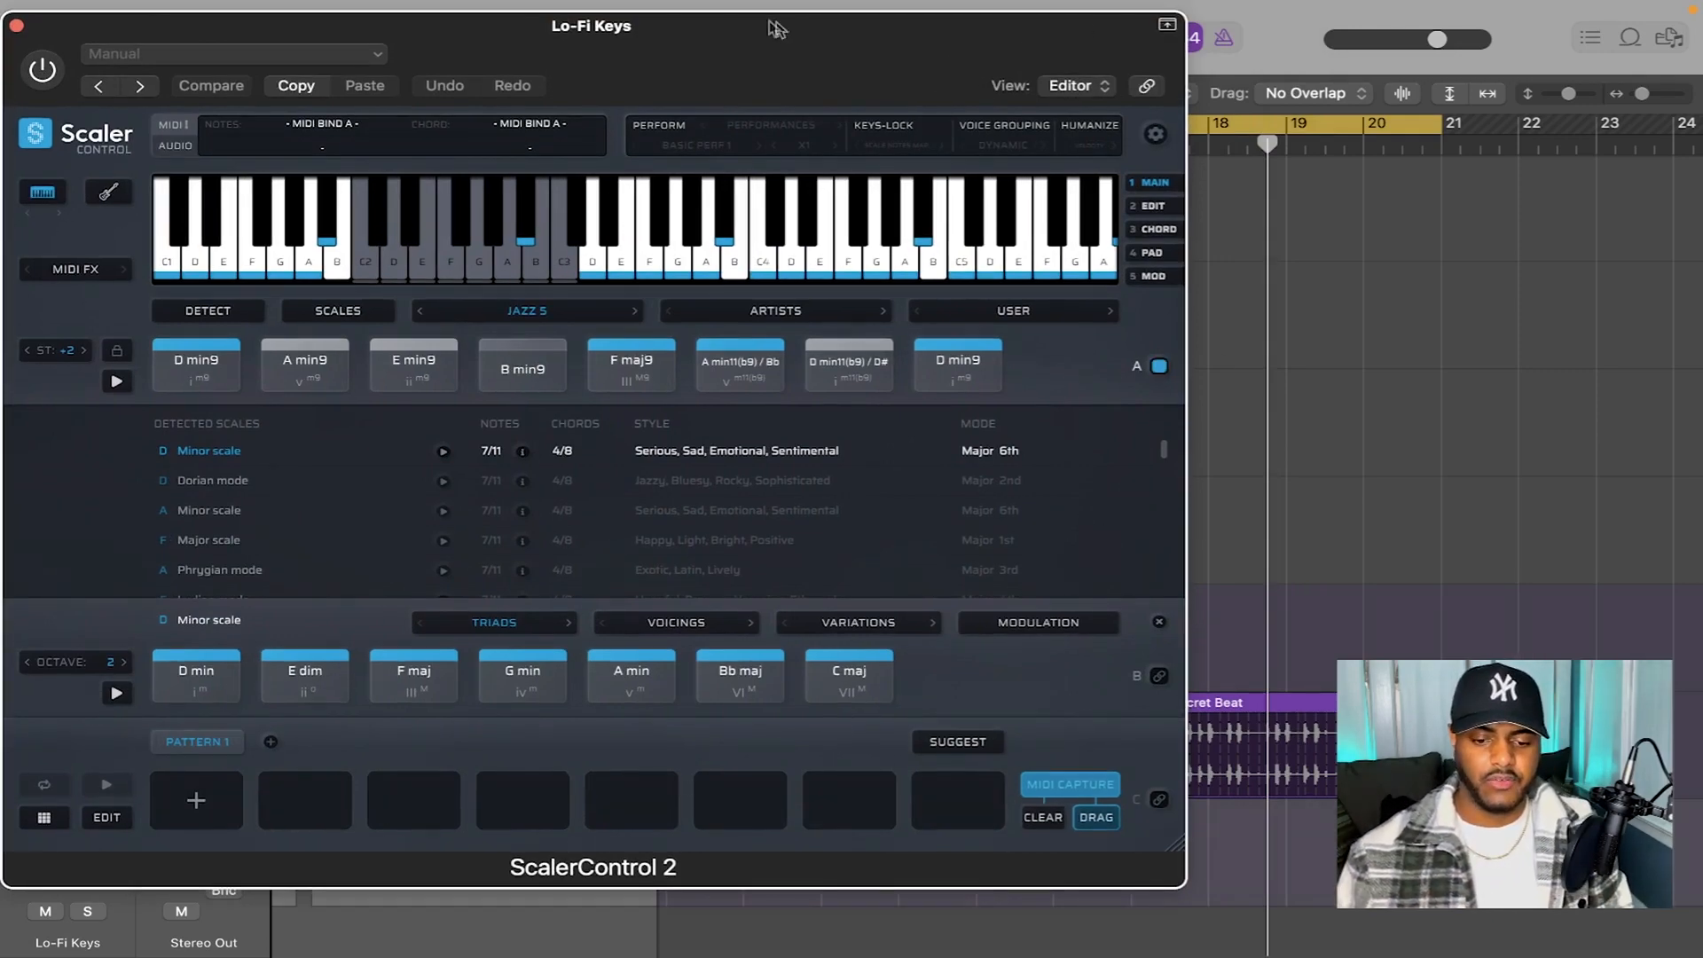
{"action": "left_click_drag", "start_coordinate": [854, 19], "coordinate": [711, 22]}
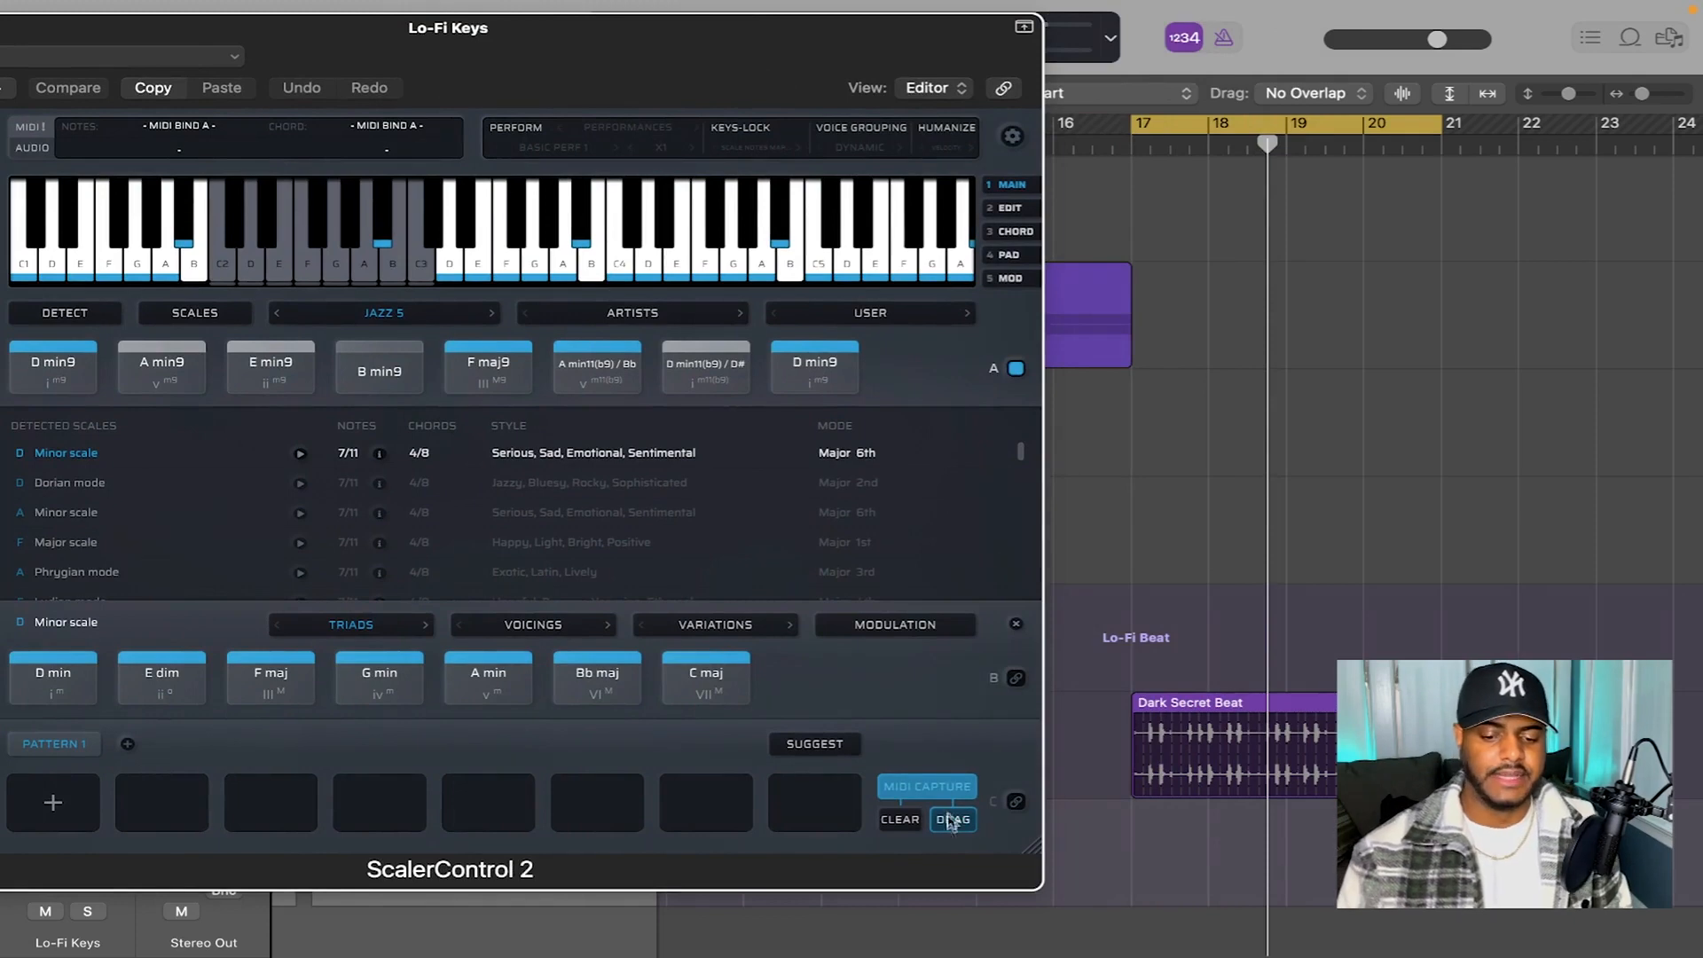
{"action": "left_click_drag", "start_coordinate": [956, 815], "coordinate": [1129, 848]}
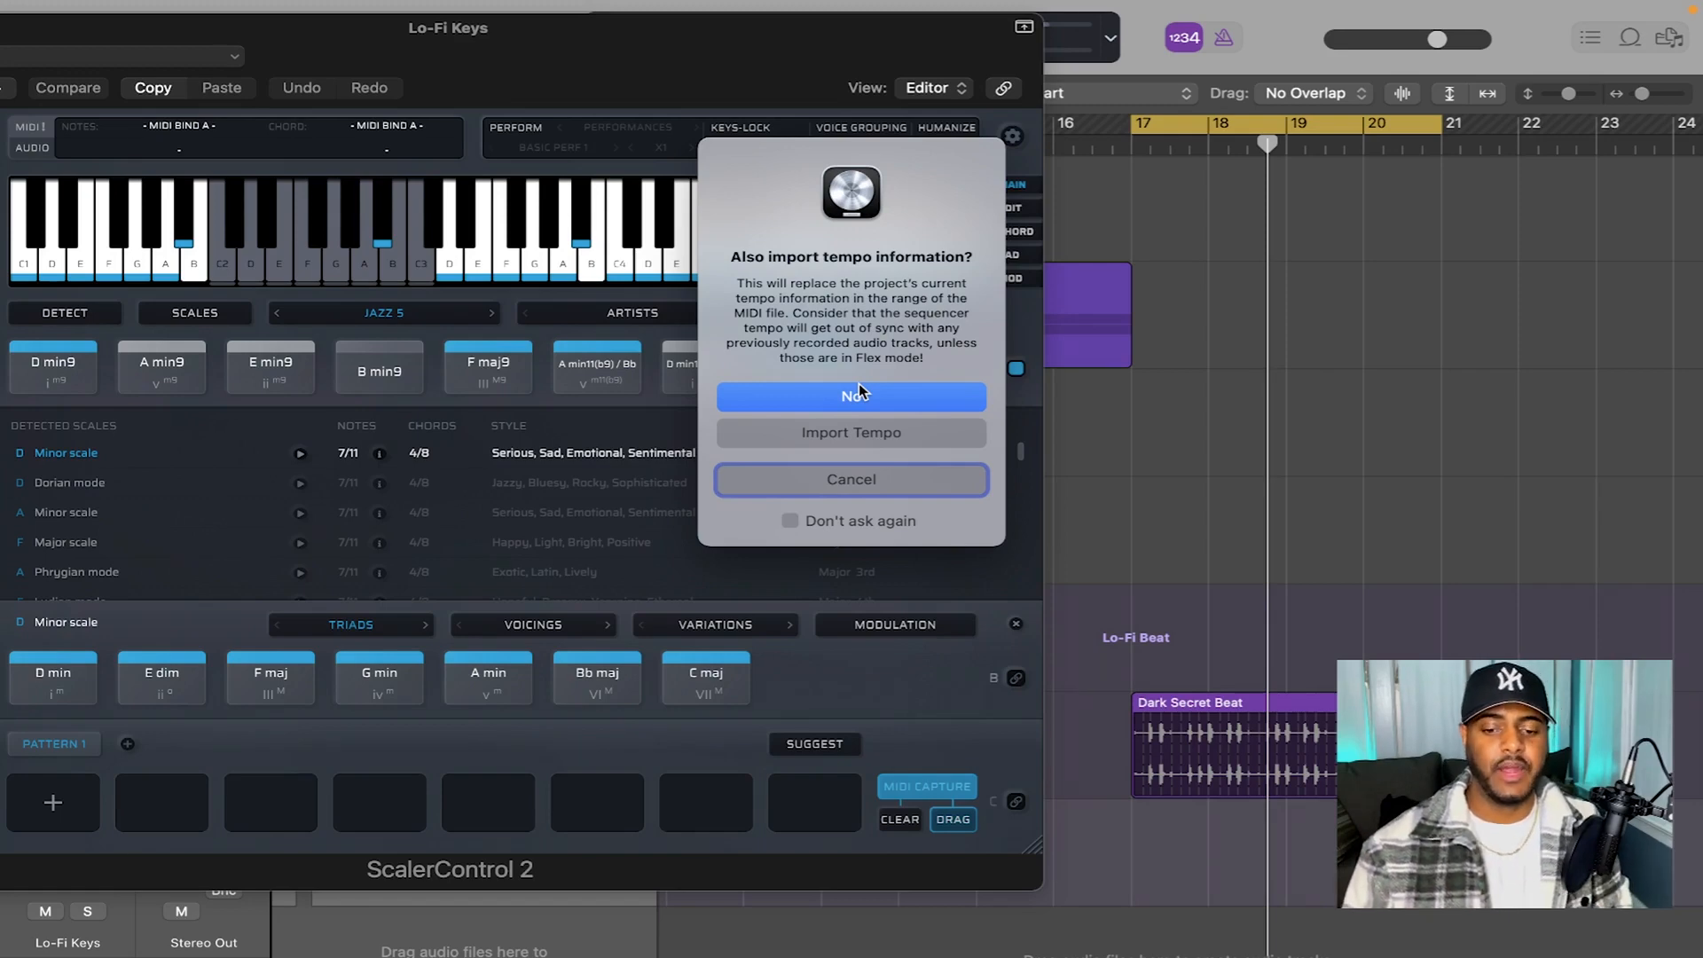
{"action": "left_click", "coordinate": [857, 396]}
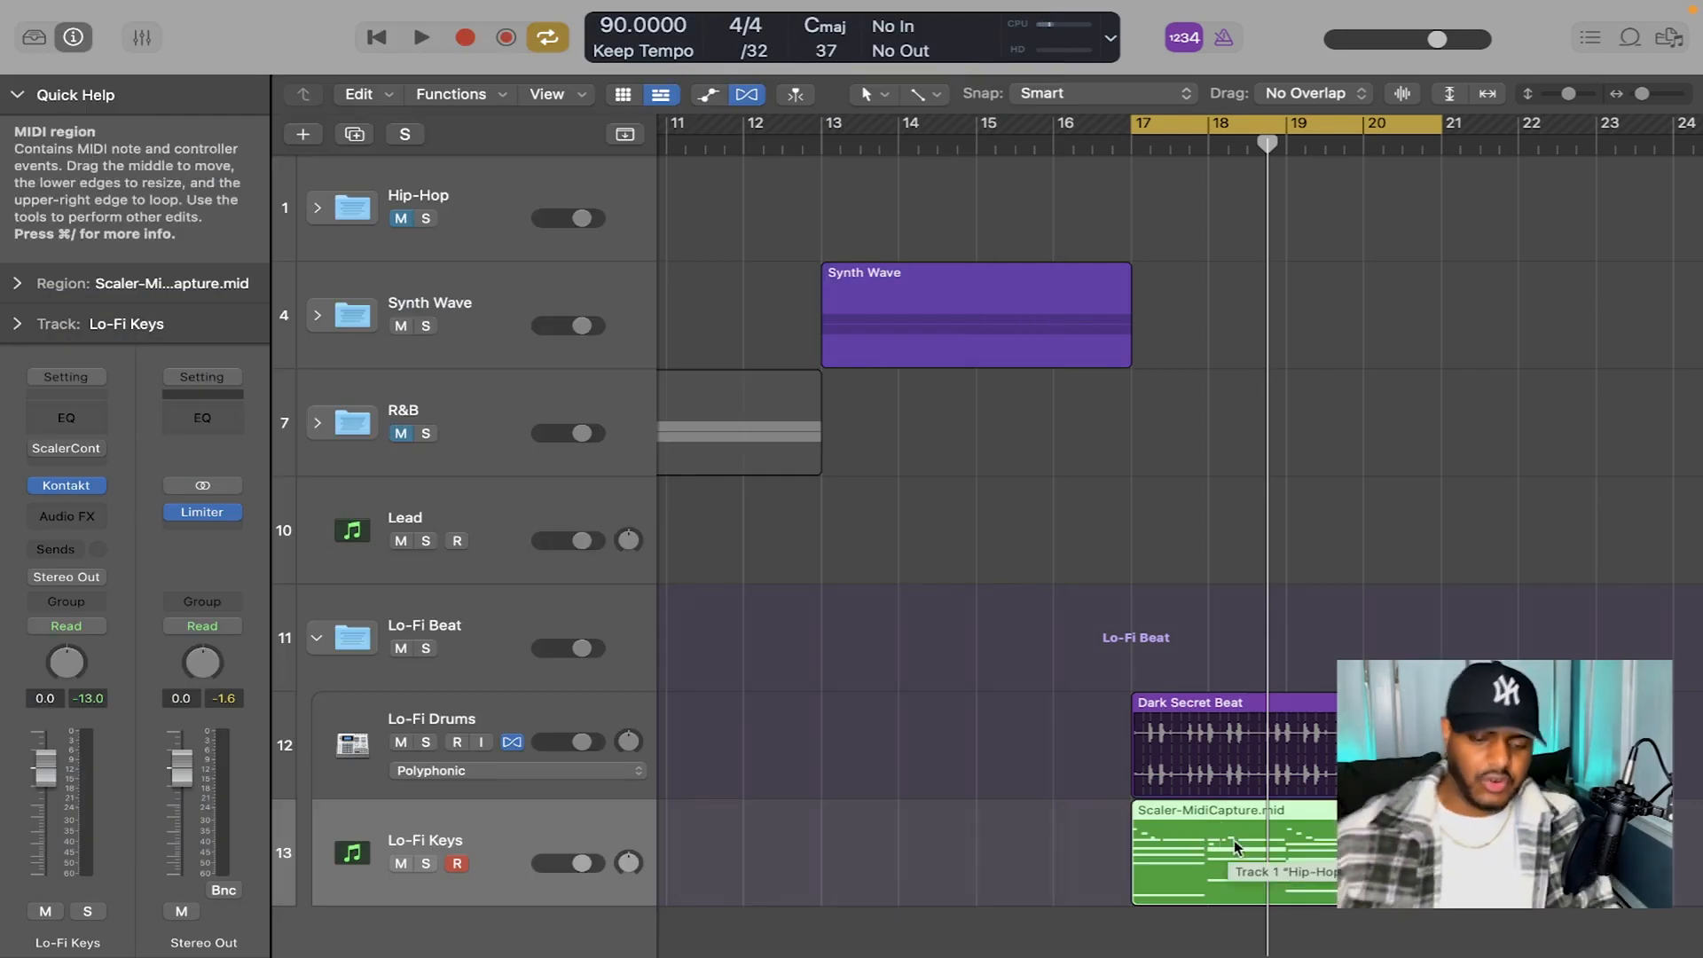
- Show the Scaler-MidiCapture.mid region in the Piano Roll and select all of its notes
{"action": "double_click", "coordinate": [1264, 847]}
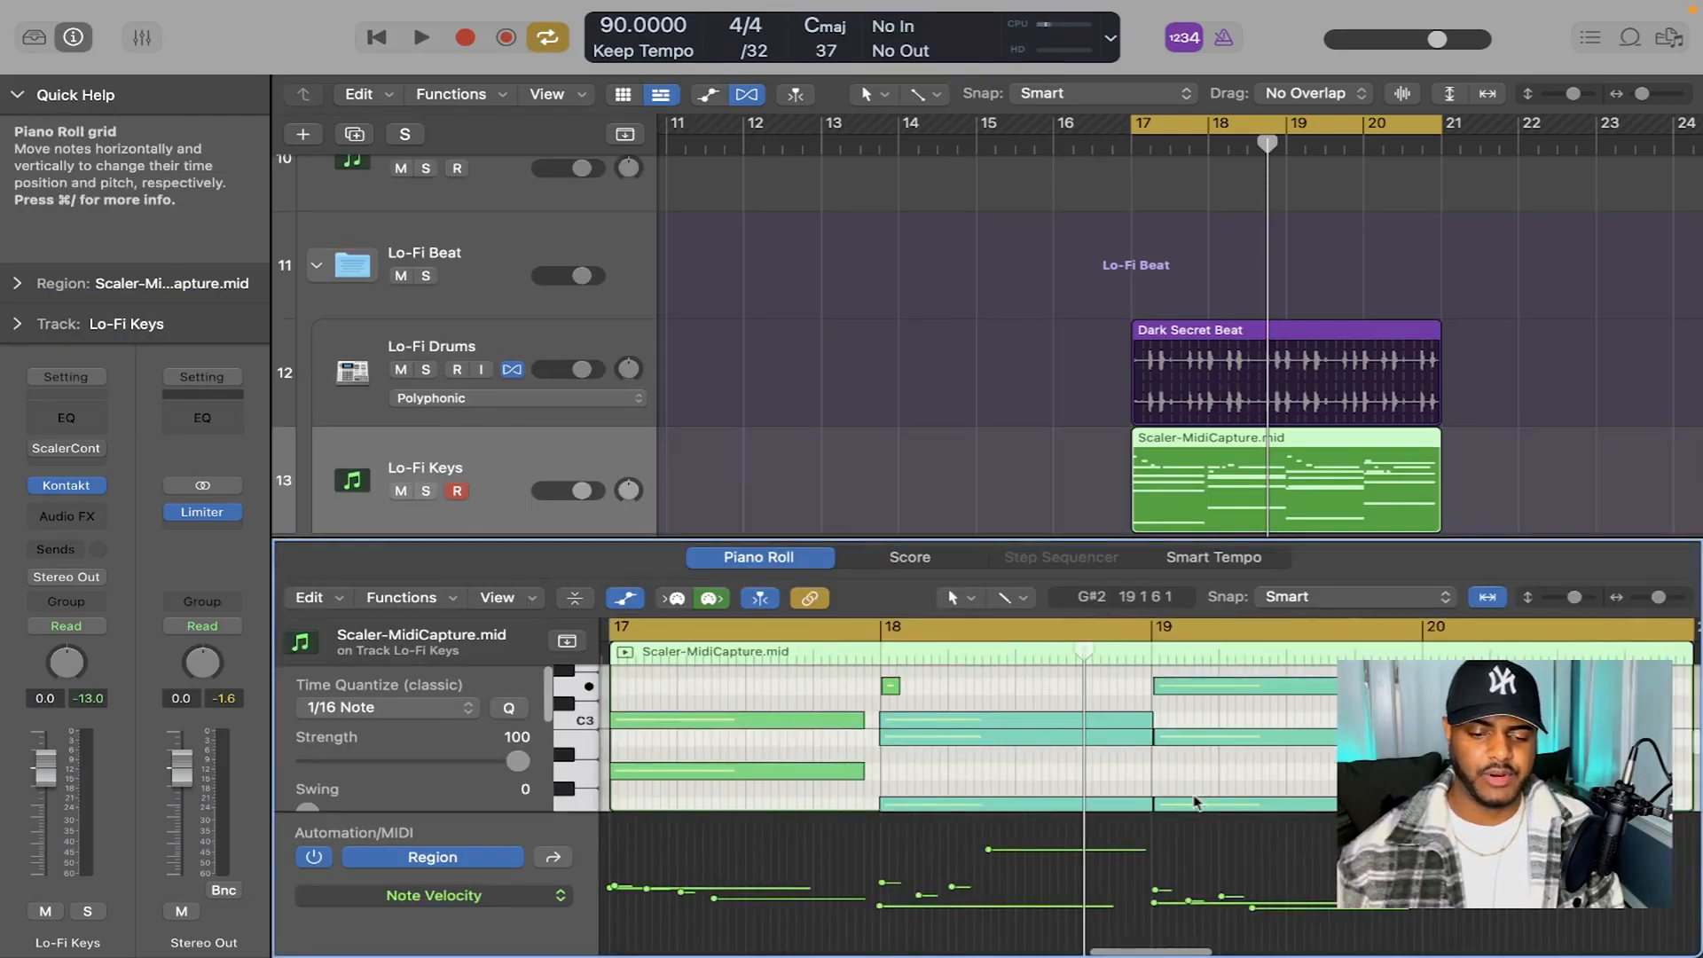
{"action": "scroll", "coordinate": [1168, 784], "scroll_direction": "left", "scroll_amount": 5}
{"action": "scroll", "coordinate": [1167, 784], "scroll_direction": "up", "scroll_amount": 3}
{"action": "scroll", "coordinate": [1167, 783], "scroll_direction": "down", "scroll_amount": 2}
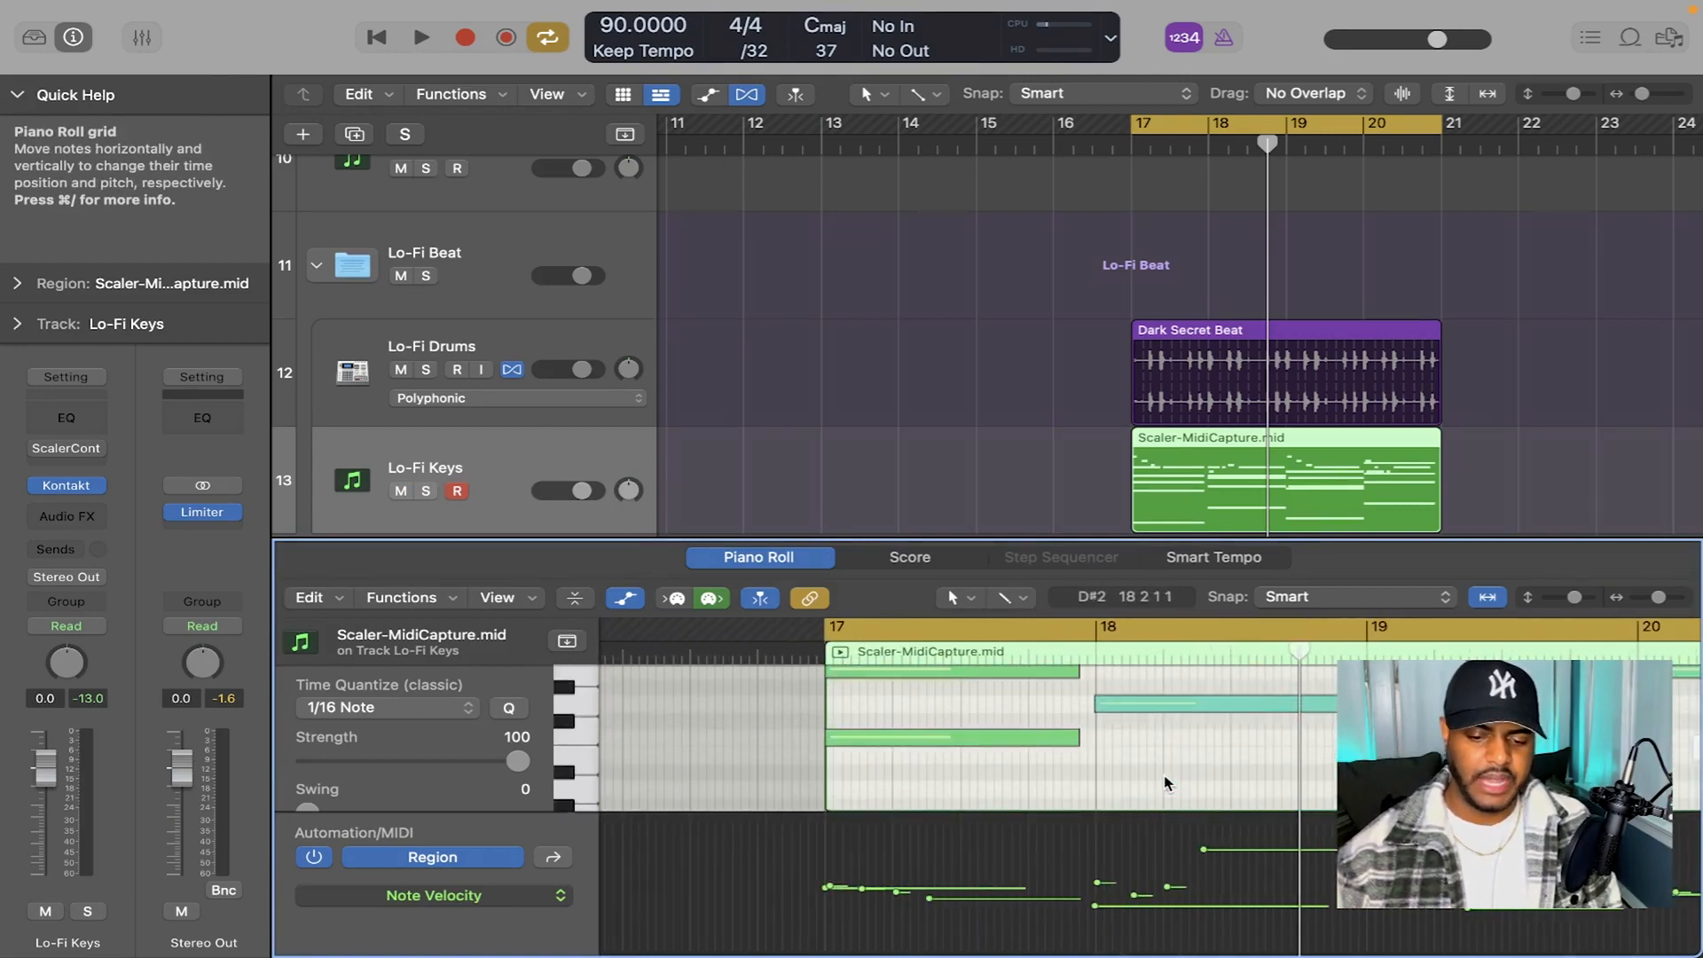
{"action": "scroll", "coordinate": [1168, 783], "scroll_direction": "right", "scroll_amount": 5}
{"action": "key", "text": "super+a"}
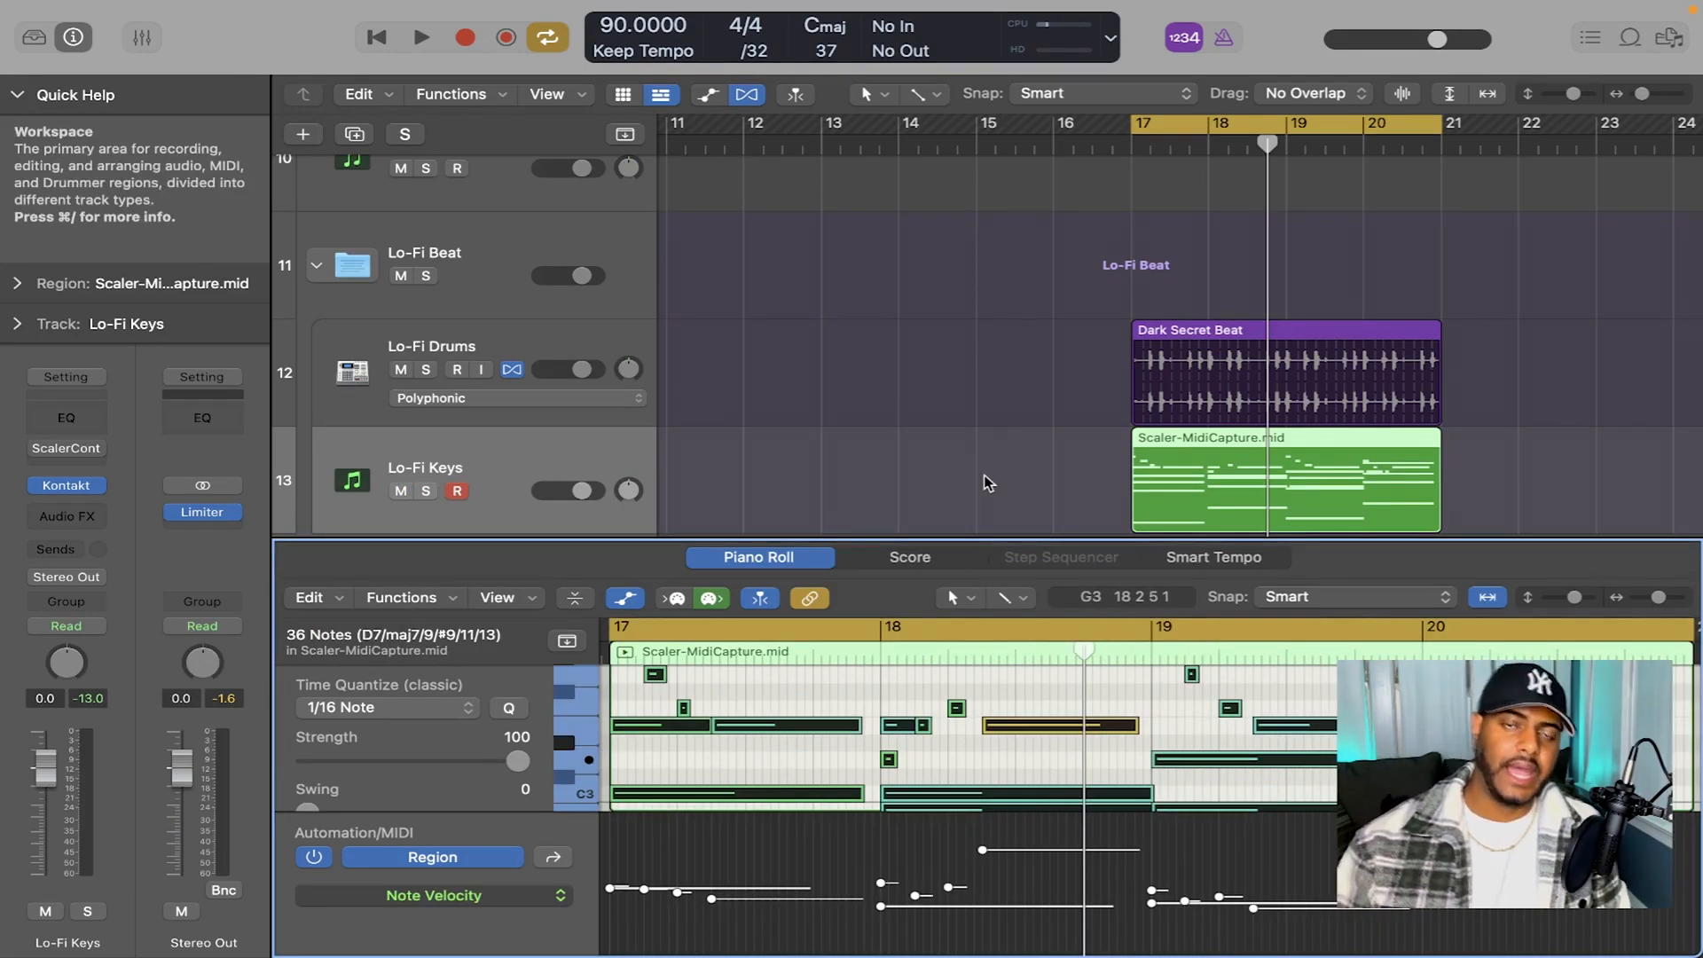
{"action": "scroll", "coordinate": [1149, 707], "scroll_direction": "down", "scroll_amount": 2}
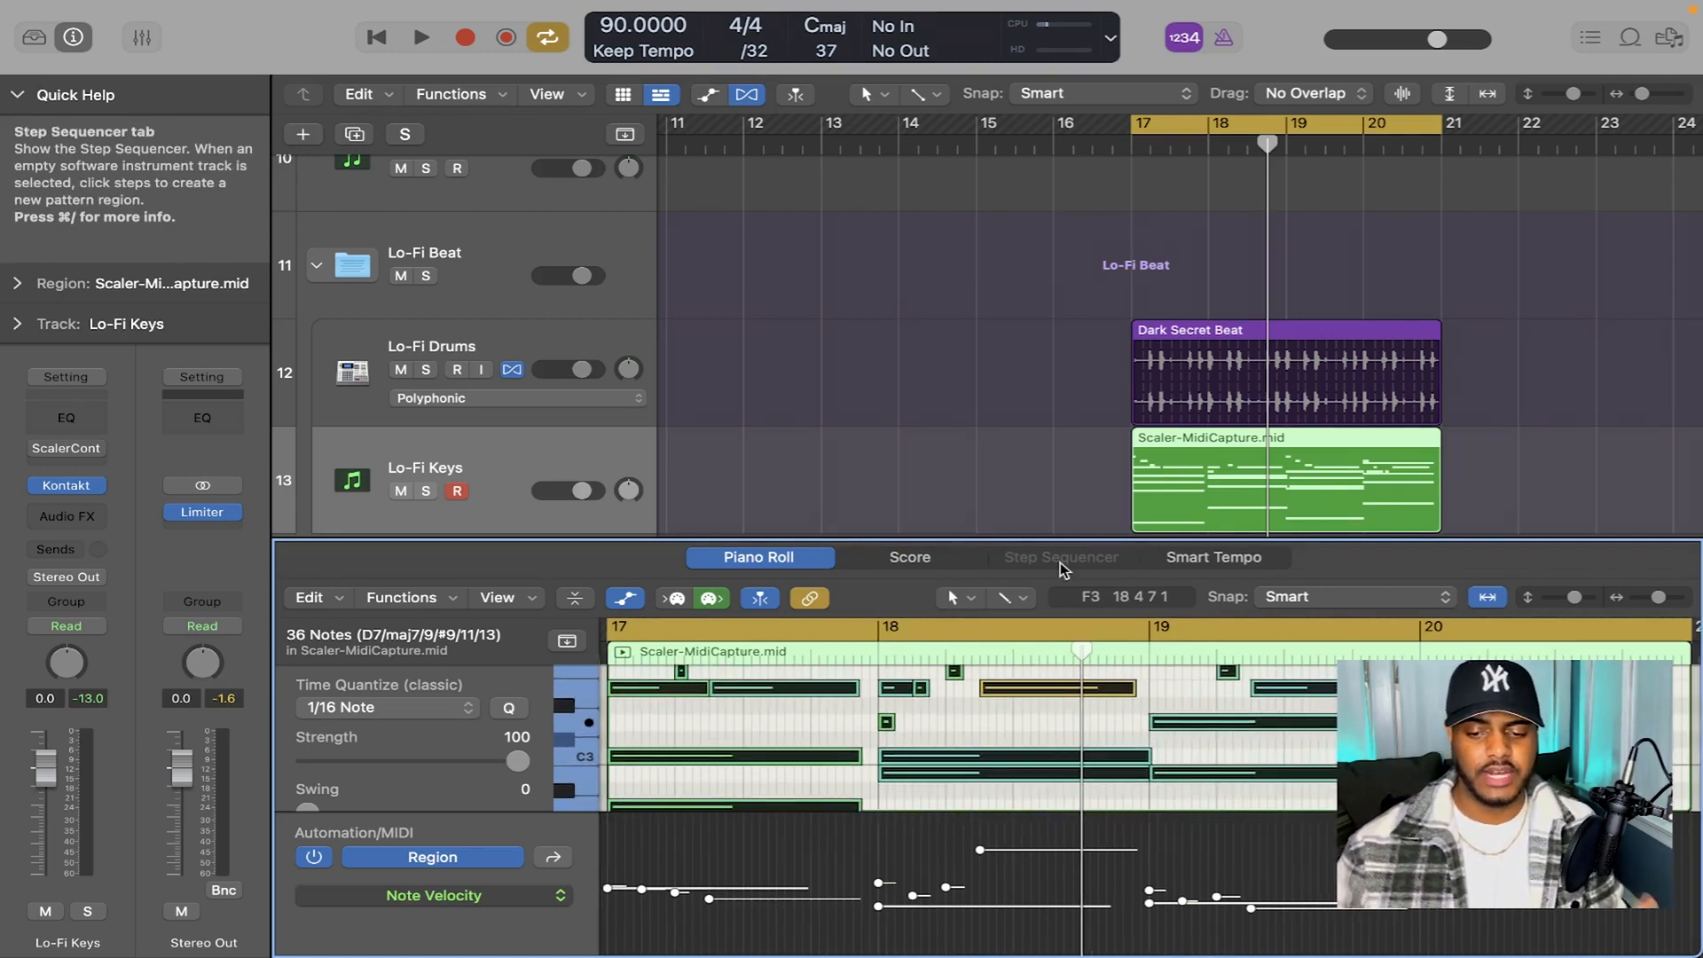
- Play back the captured chords with the Lo-Fi drums, and reactivate and show ScalerControl 2 on the Lo-Fi Keys track
{"action": "key", "text": "space"}
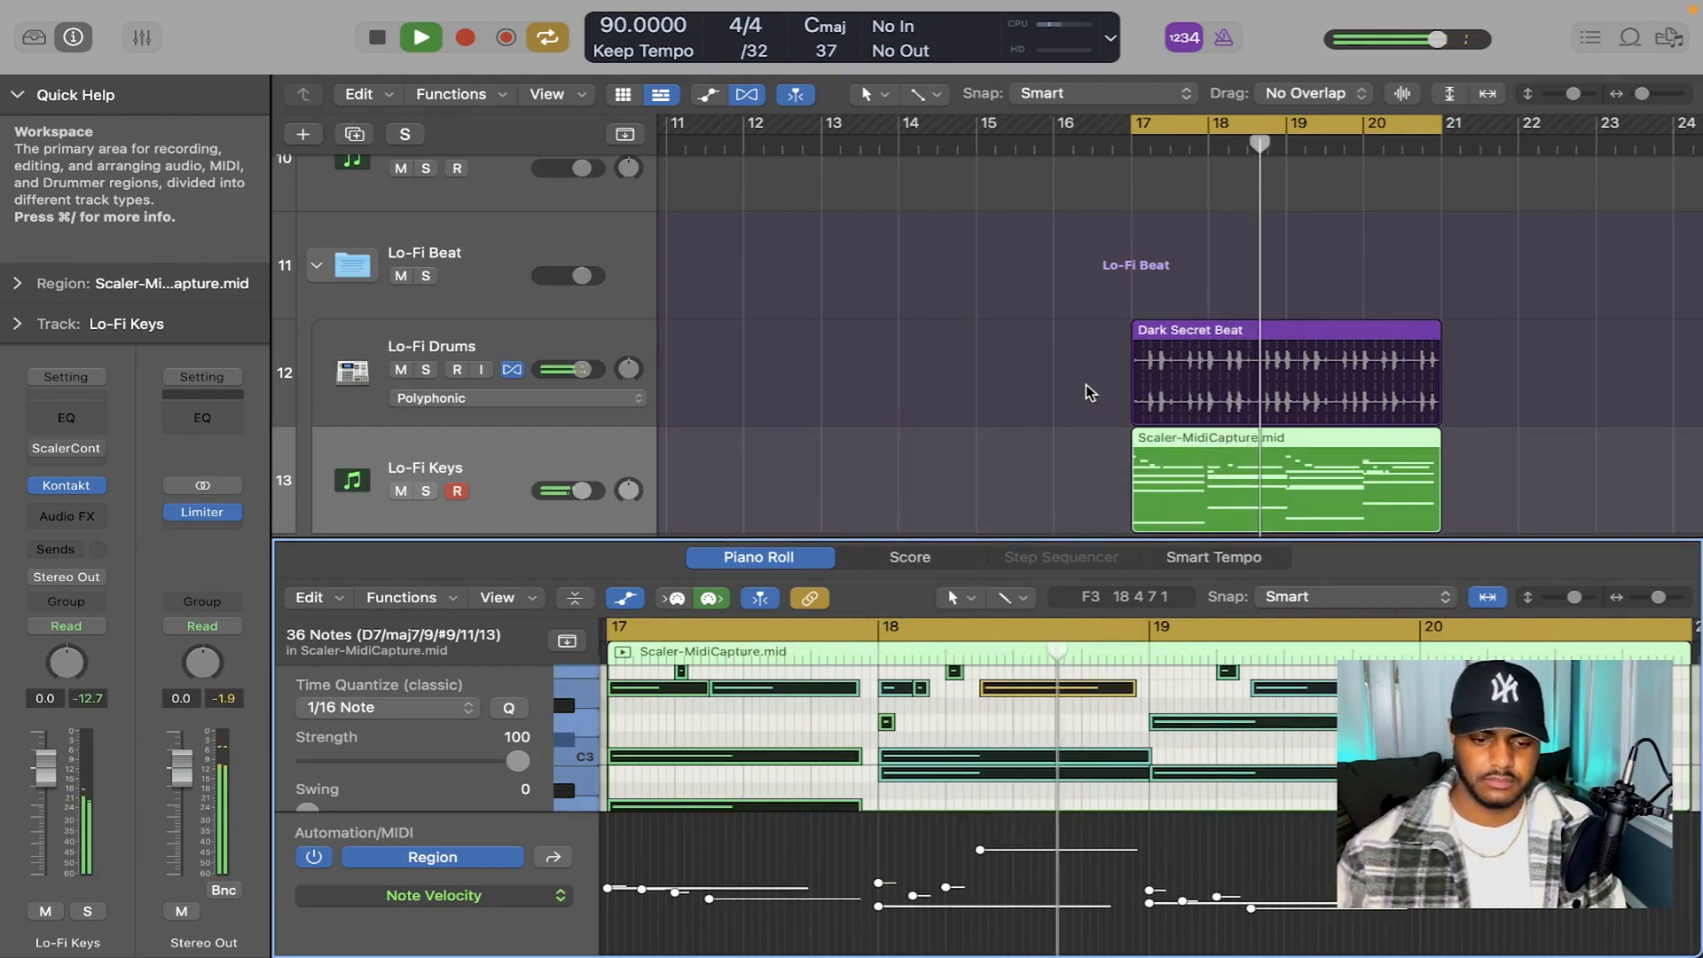
{"action": "scroll", "coordinate": [1287, 726], "scroll_direction": "up", "scroll_amount": 2}
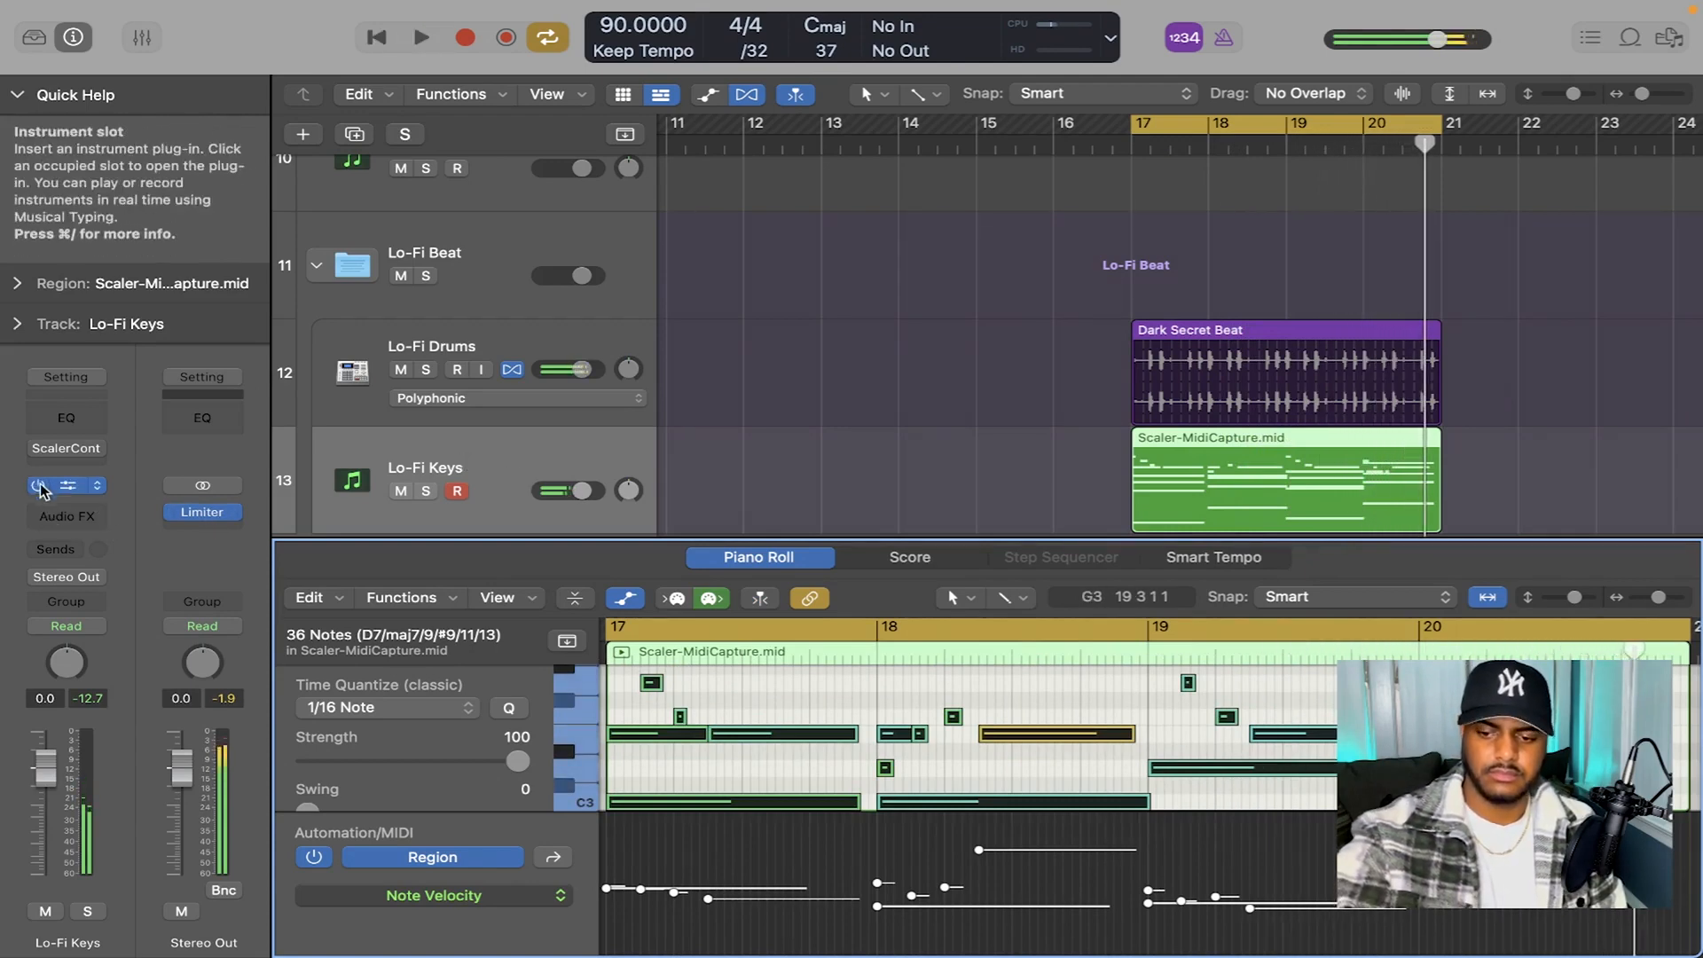
{"action": "left_click", "coordinate": [65, 448]}
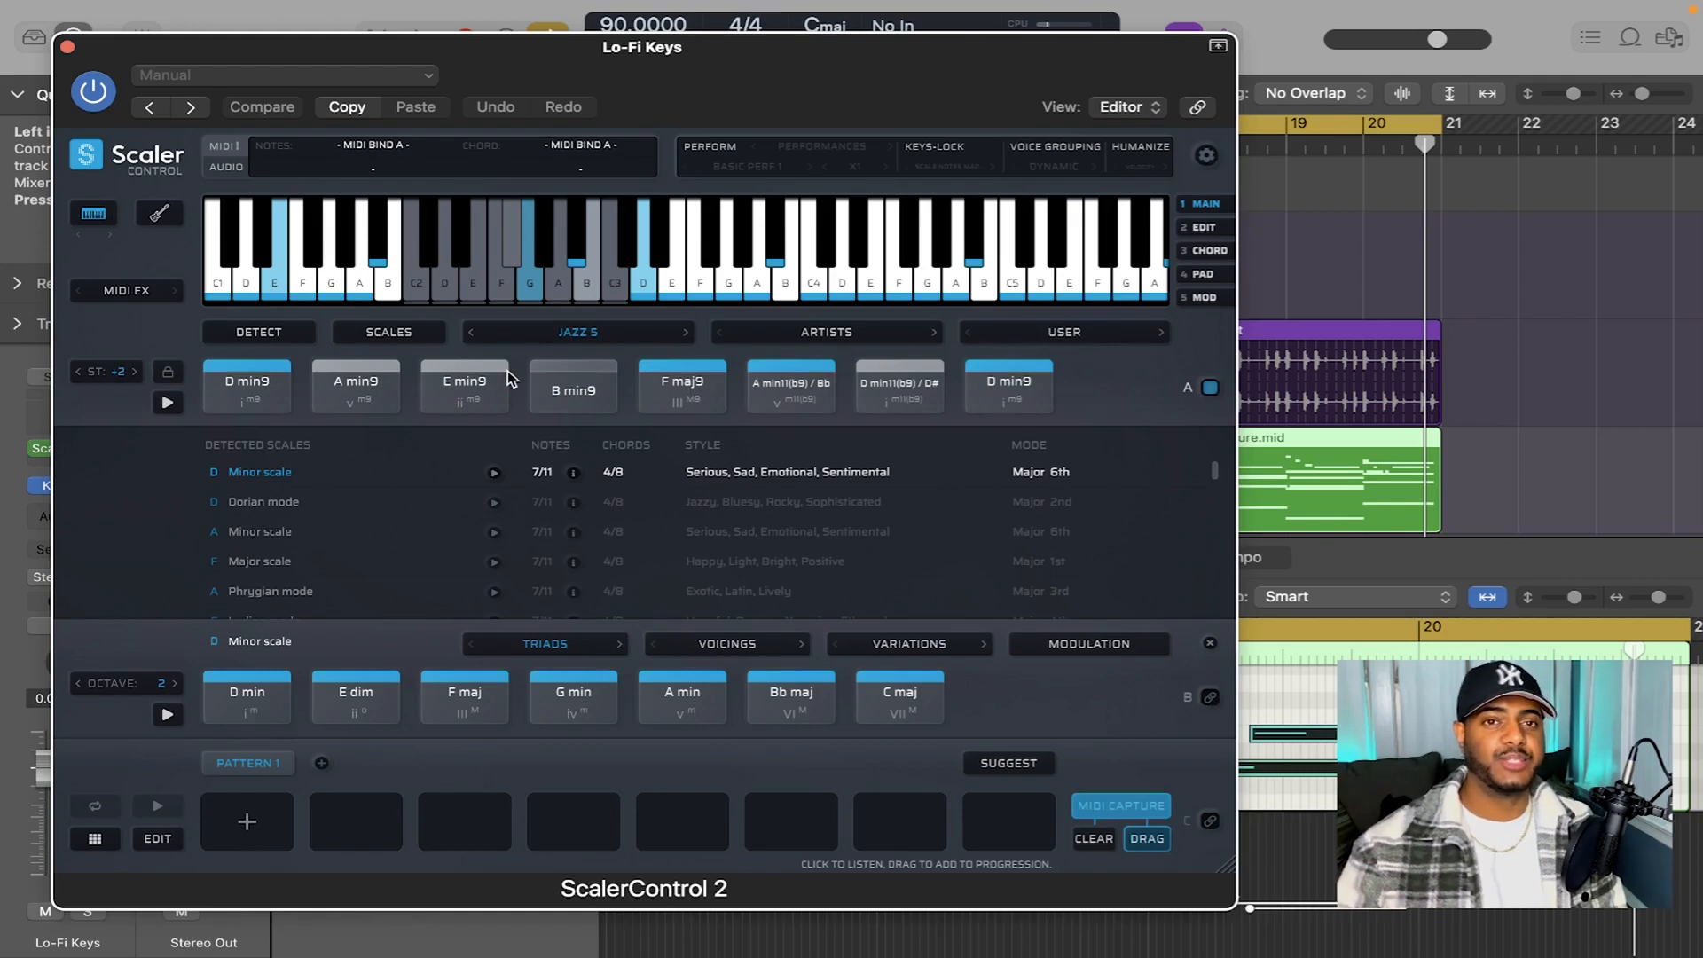